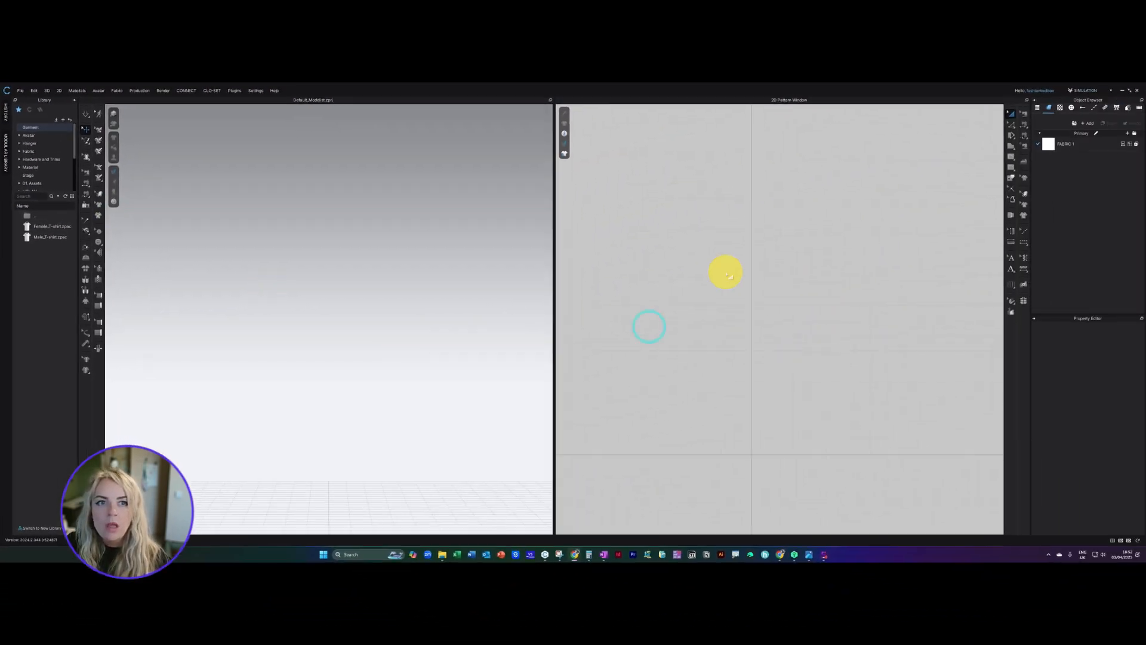
{"action": "left_click", "coordinate": [760, 227]}
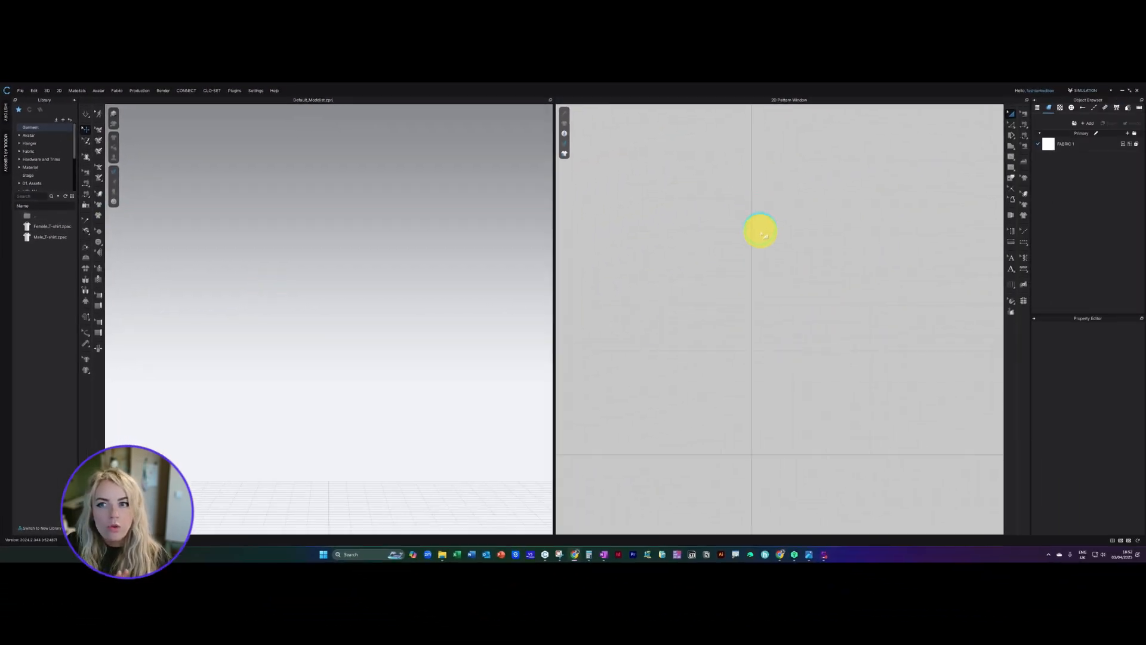
{"action": "left_click", "coordinate": [739, 389]}
{"action": "left_click", "coordinate": [633, 291]}
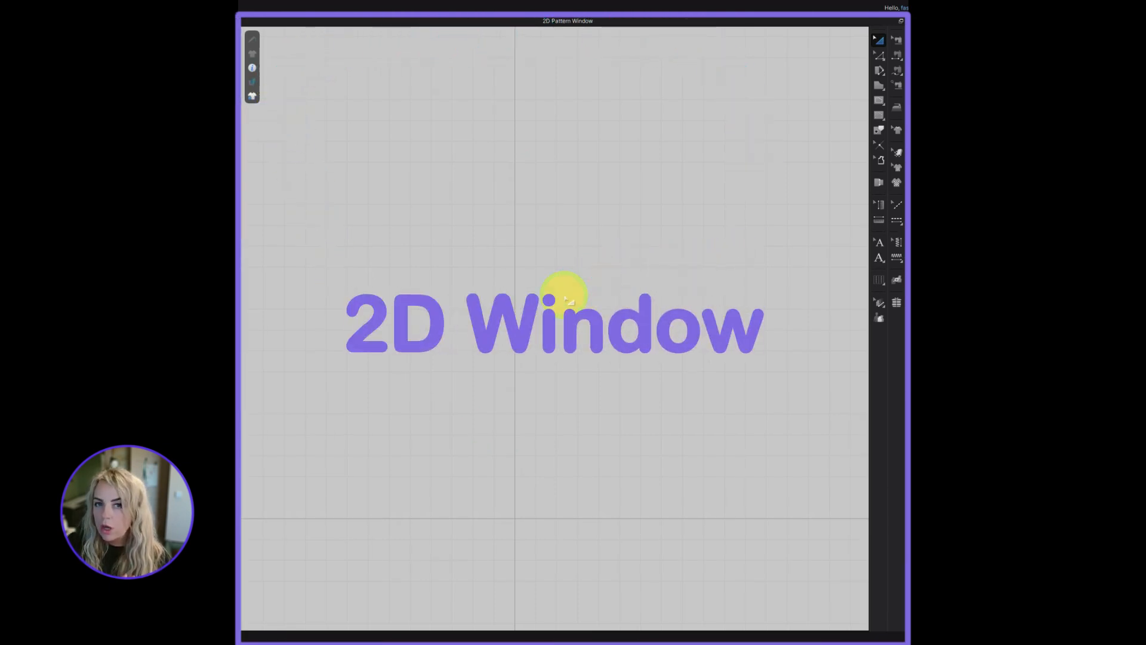
{"action": "scroll", "coordinate": [516, 288], "scroll_direction": "down", "scroll_amount": 2}
{"action": "scroll", "coordinate": [516, 288], "scroll_direction": "down", "scroll_amount": 1}
{"action": "left_click", "coordinate": [691, 126]}
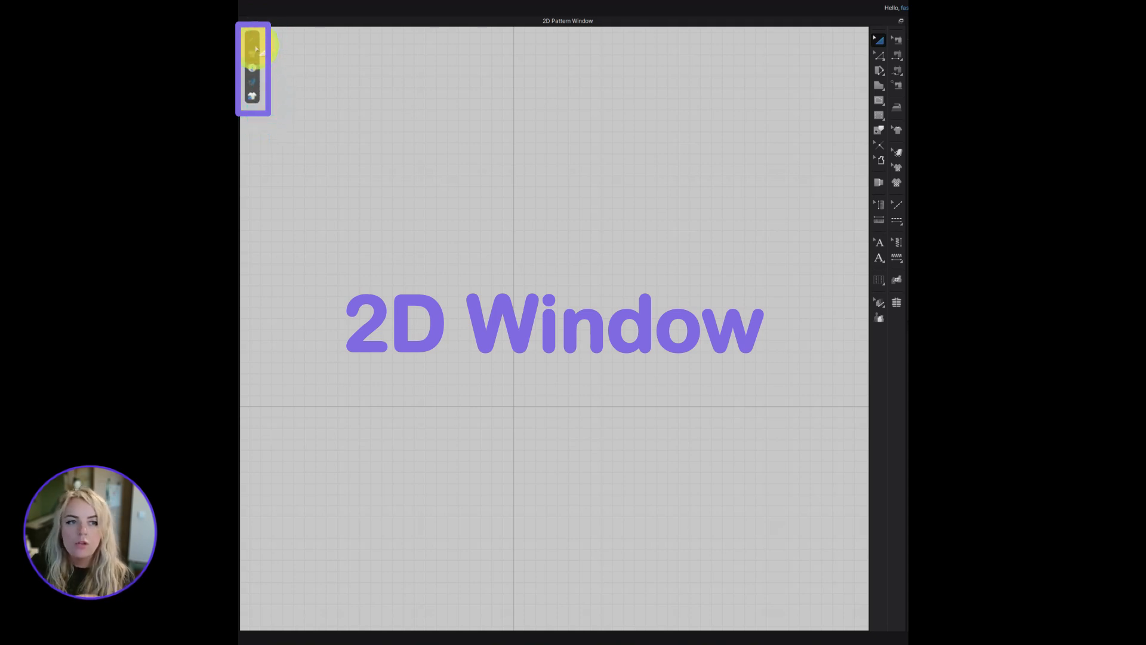
{"action": "left_click", "coordinate": [253, 68]}
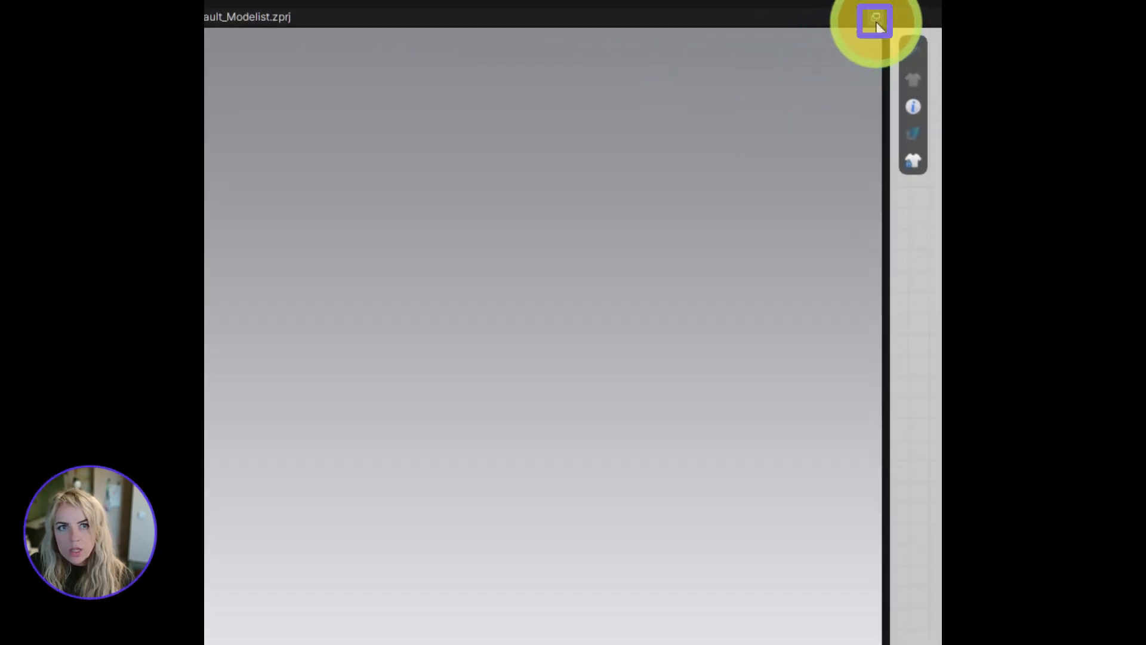
Undock the 3D window and dock it onto the 2D Pattern Window as a tabbed pair
{"action": "left_click", "coordinate": [877, 21]}
{"action": "left_click_drag", "start_coordinate": [757, 17], "coordinate": [609, 161]}
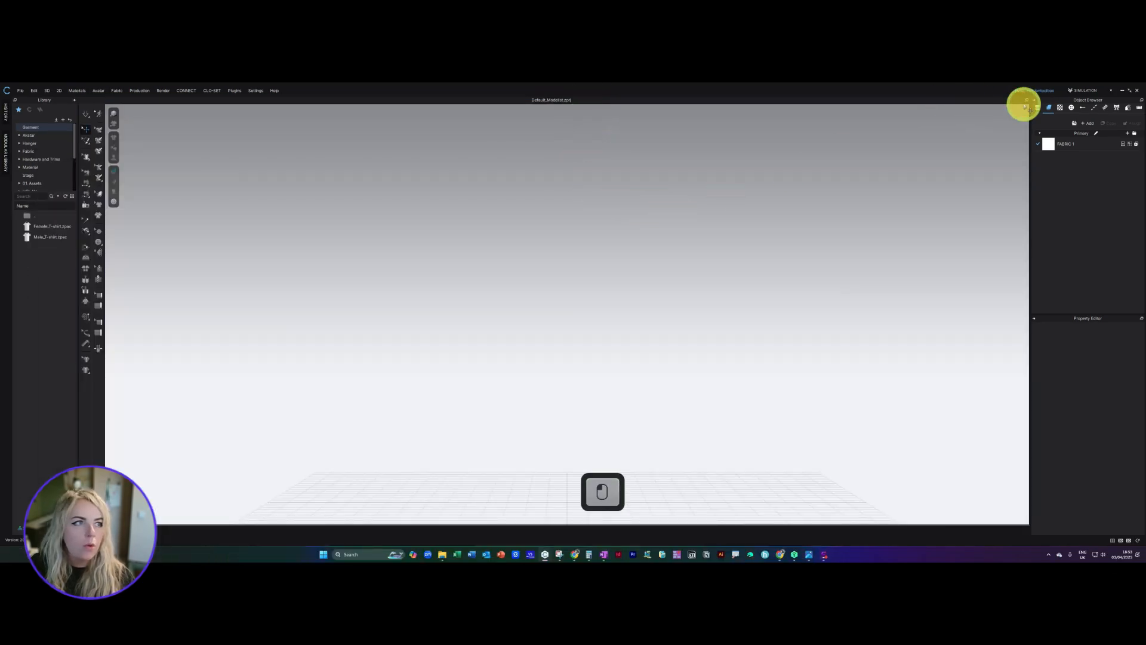
{"action": "left_click_drag", "start_coordinate": [576, 101], "coordinate": [629, 142]}
{"action": "left_click", "coordinate": [603, 147]}
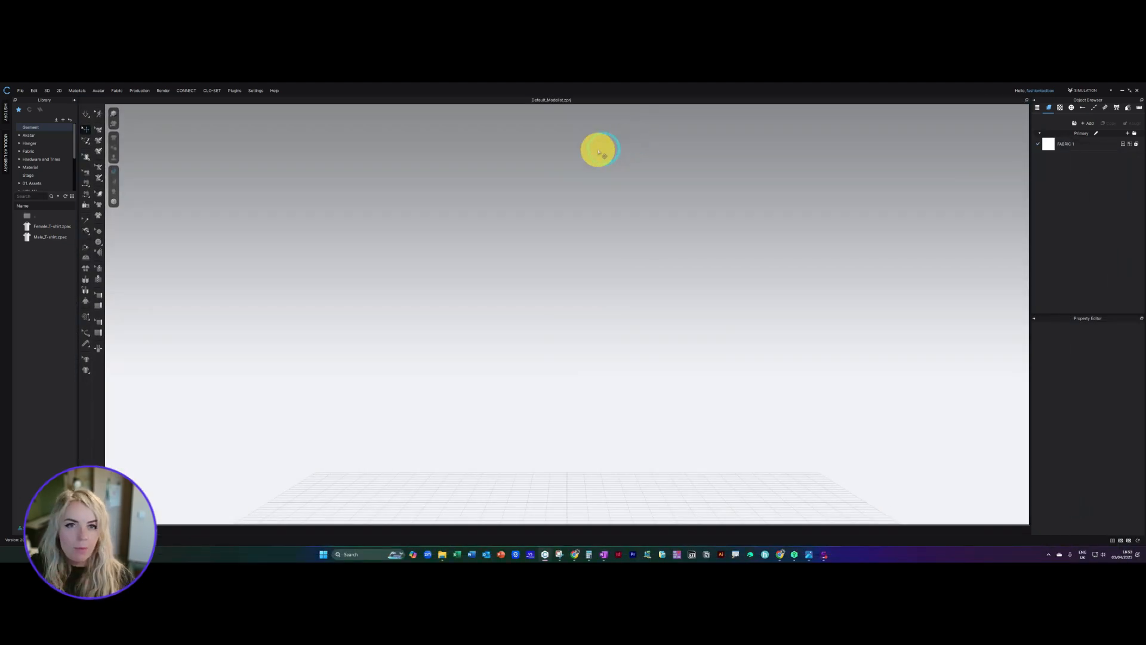
{"action": "left_click", "coordinate": [407, 201]}
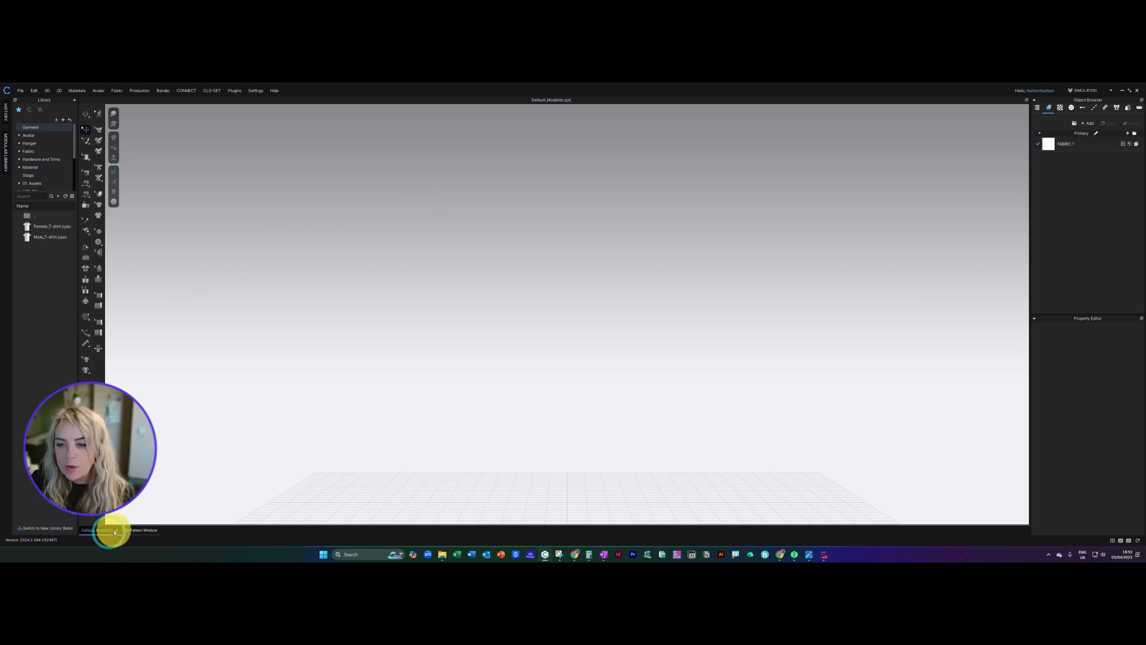
Switch between the tabbed 2D pattern and 3D windows, and reset the window layout to the default
{"action": "left_click", "coordinate": [110, 528]}
{"action": "left_click", "coordinate": [157, 524]}
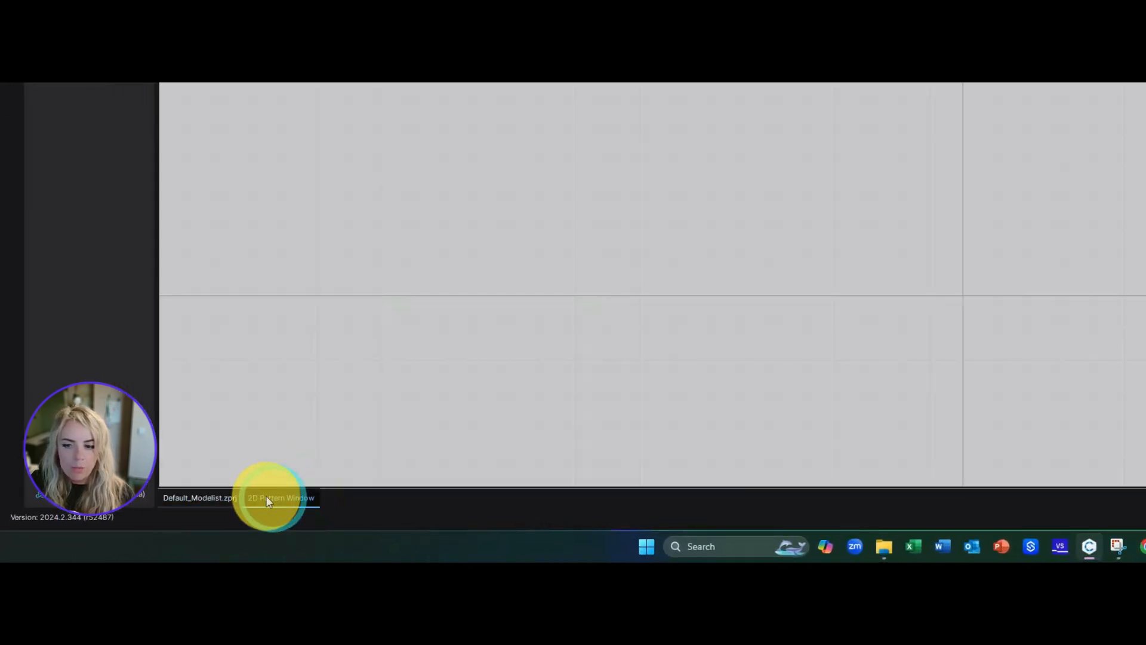
{"action": "left_click", "coordinate": [126, 524]}
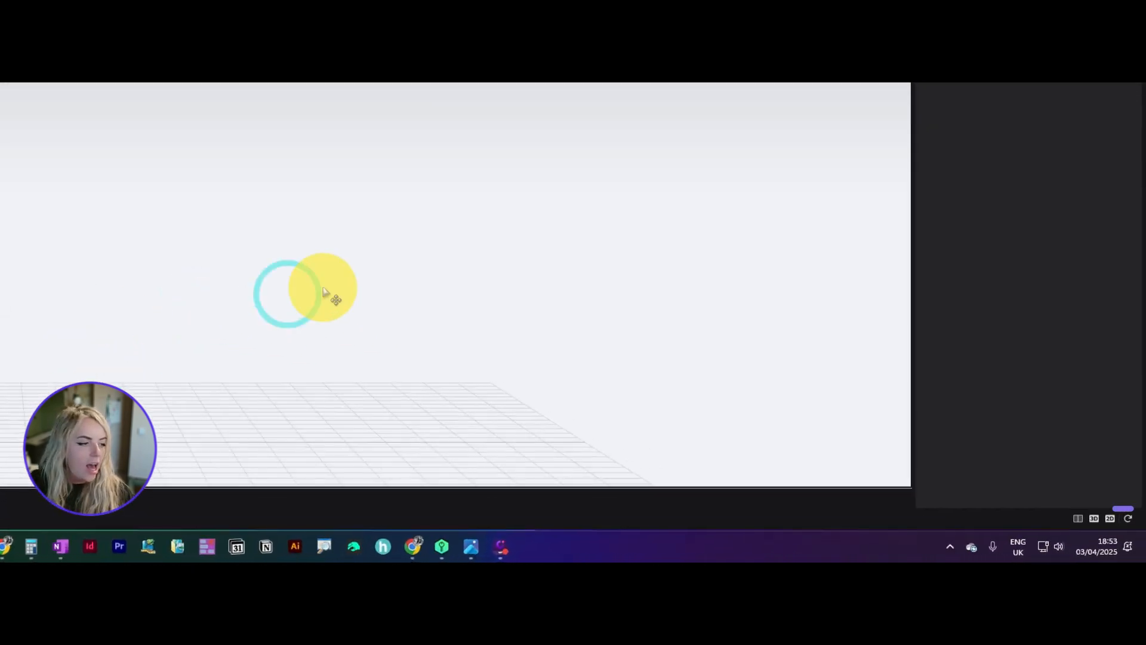
{"action": "left_click", "coordinate": [1132, 521]}
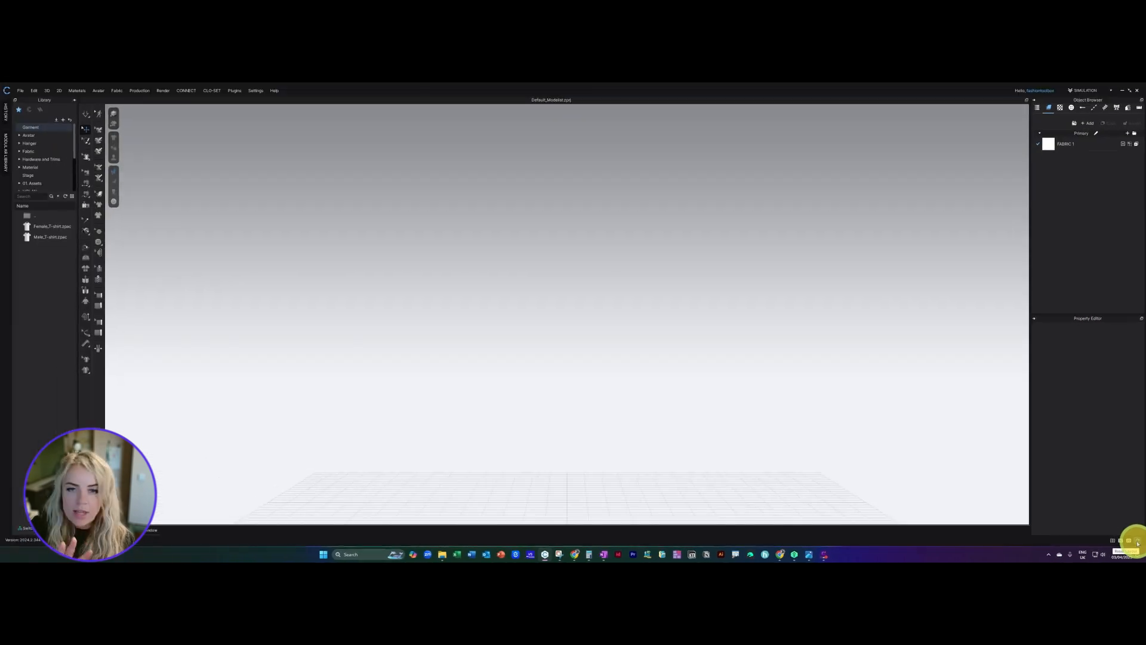
{"action": "left_click", "coordinate": [1131, 526]}
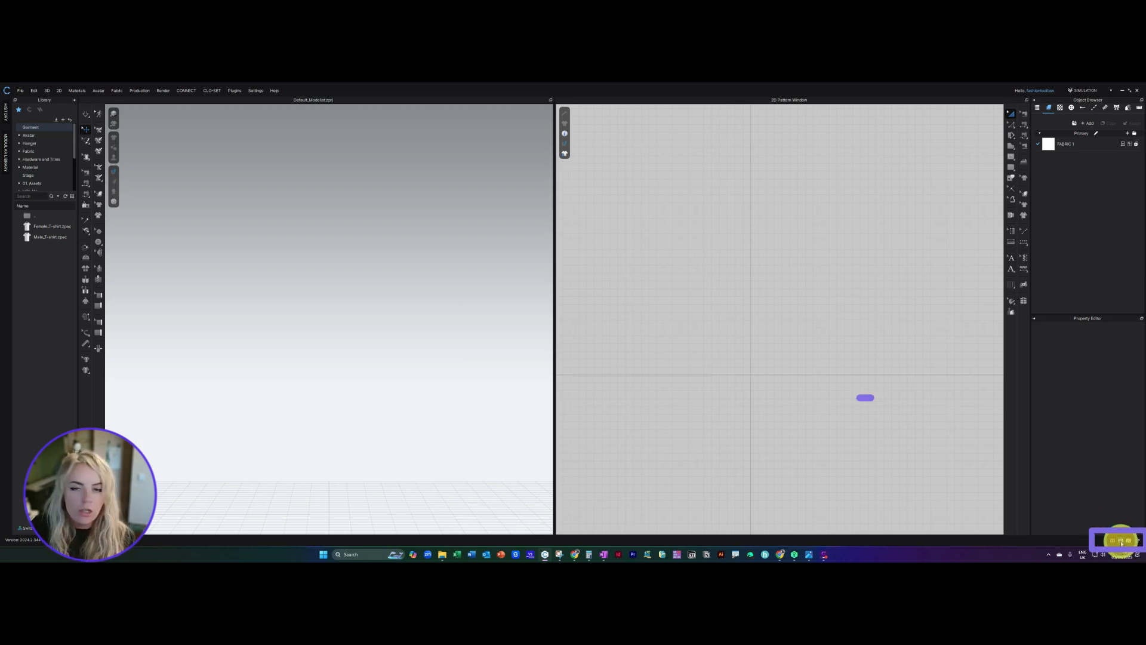
Display only the 3D window, only the 2D Pattern Window, and both windows side by side again
{"action": "left_click", "coordinate": [1122, 541]}
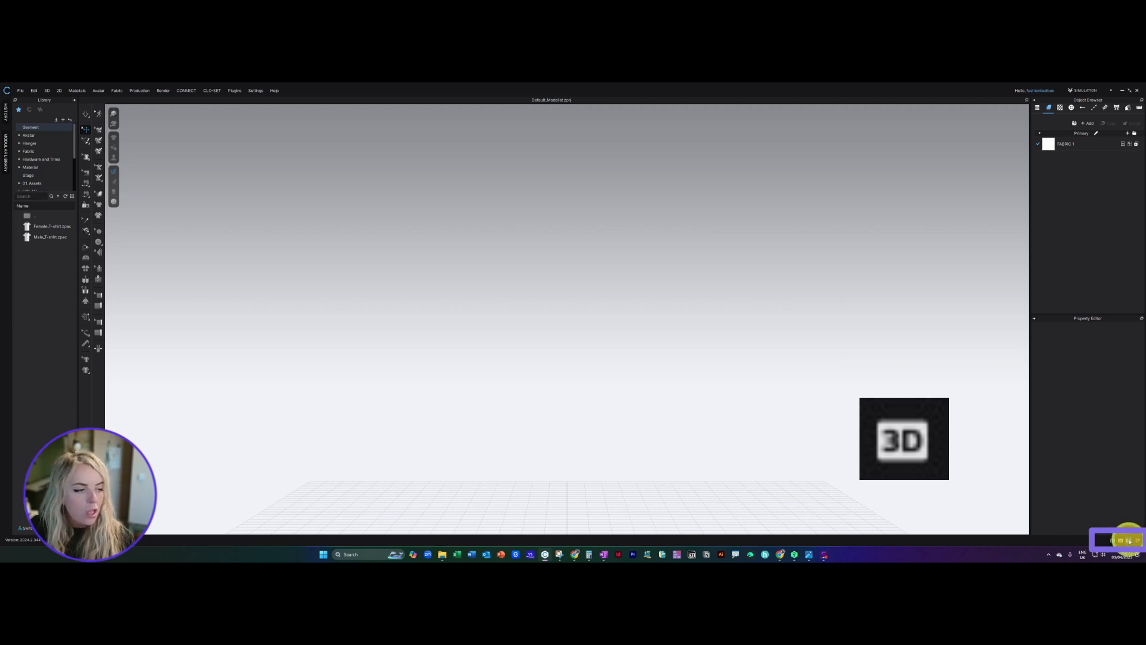
{"action": "left_click", "coordinate": [1129, 540]}
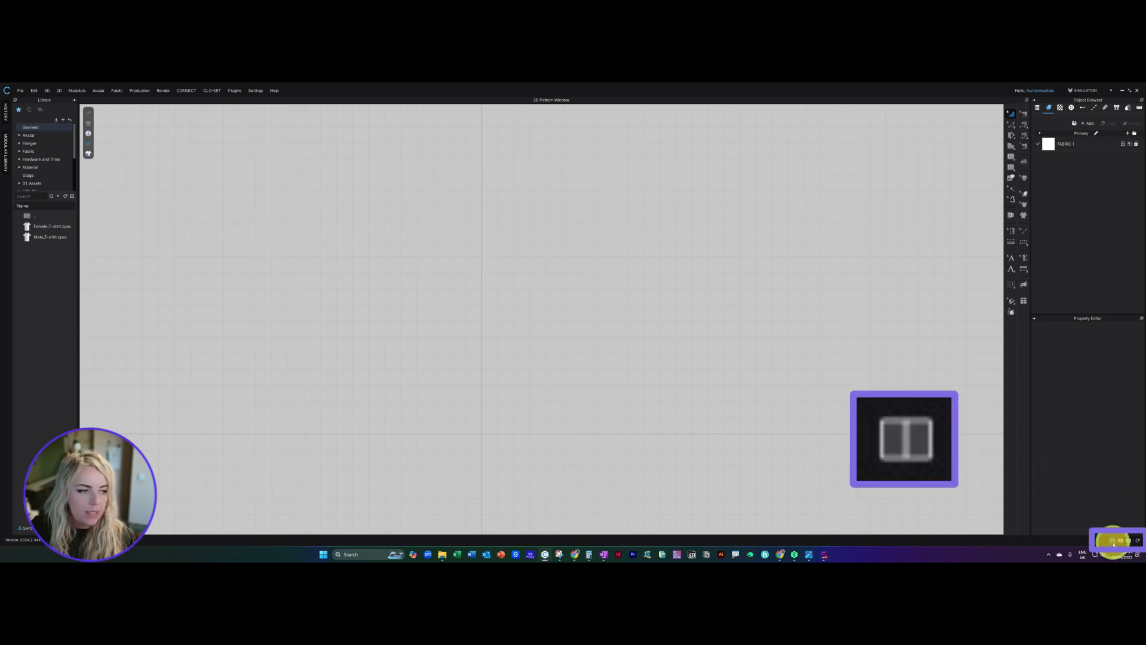
{"action": "left_click", "coordinate": [1113, 544]}
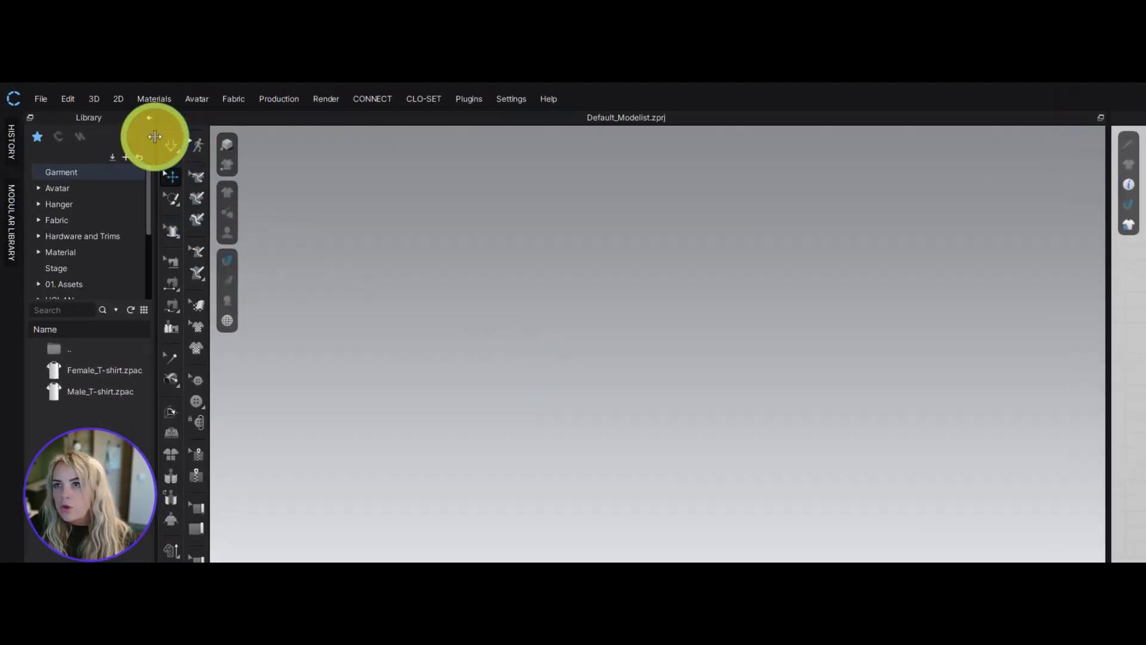
Widen the Library panel and load Female_T-shirt.zpac from the Garment folder
{"action": "left_click_drag", "start_coordinate": [116, 120], "coordinate": [214, 131]}
{"action": "left_click_drag", "start_coordinate": [285, 147], "coordinate": [293, 147]}
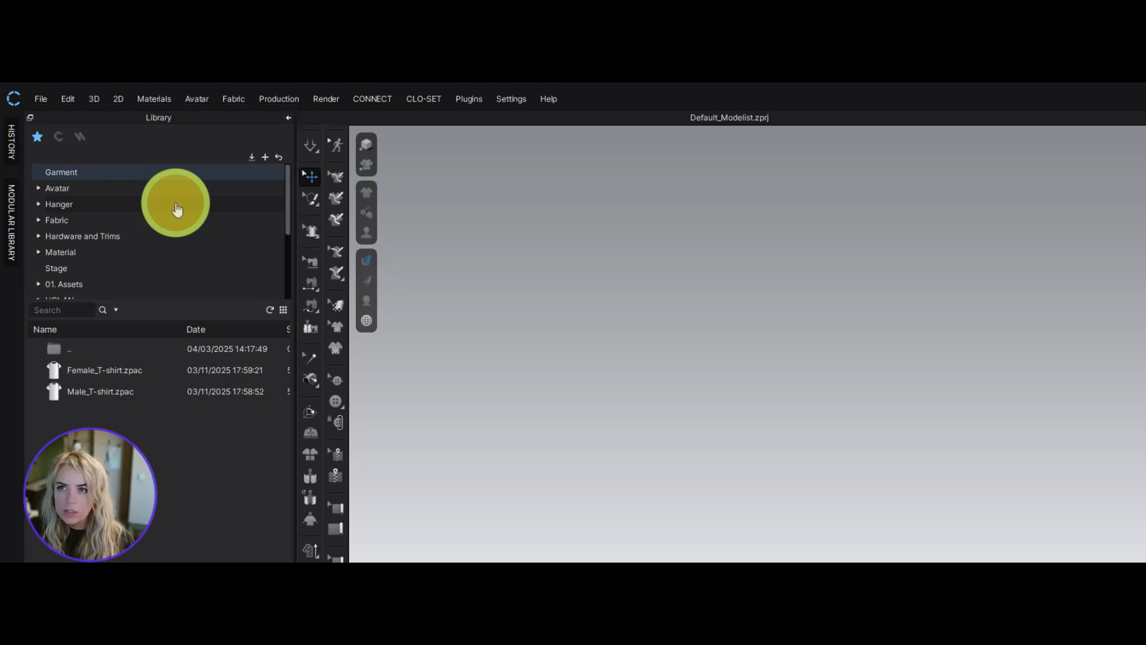
{"action": "double_click", "coordinate": [149, 173]}
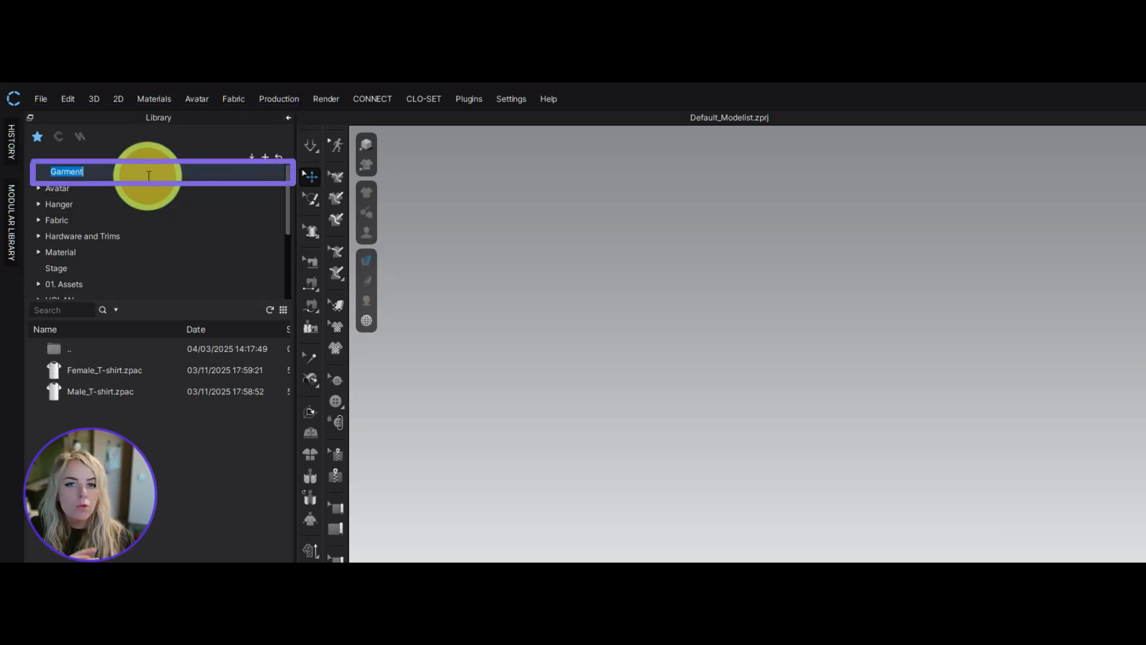
{"action": "left_click", "coordinate": [138, 403]}
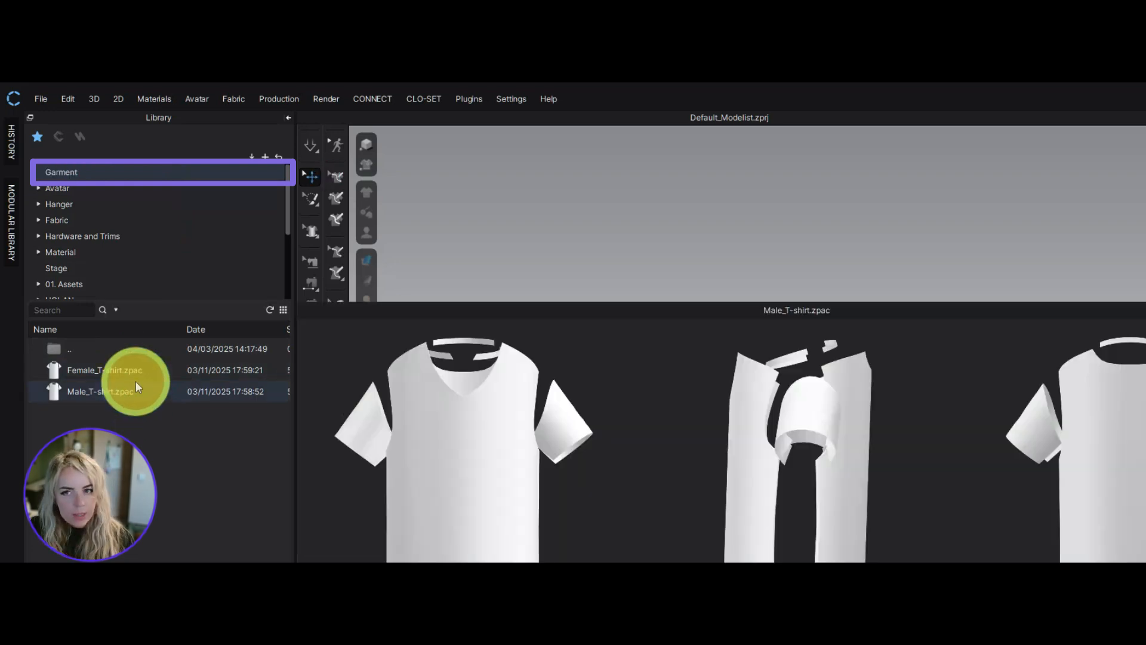
{"action": "mouse_move", "coordinate": [135, 371]}
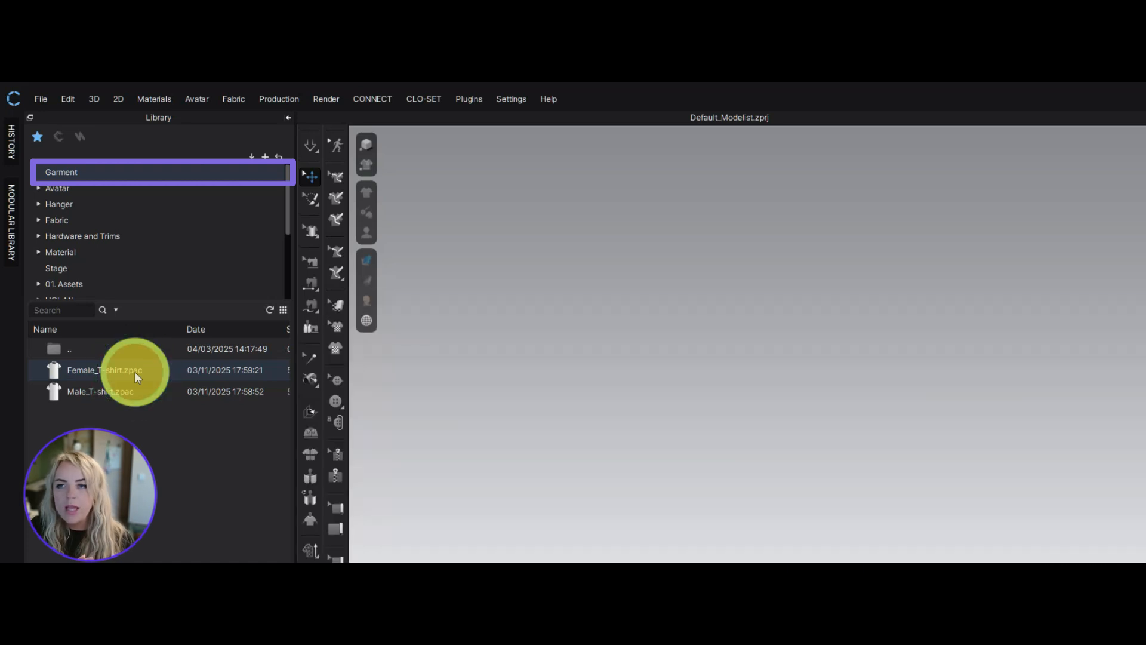
{"action": "double_click", "coordinate": [134, 371]}
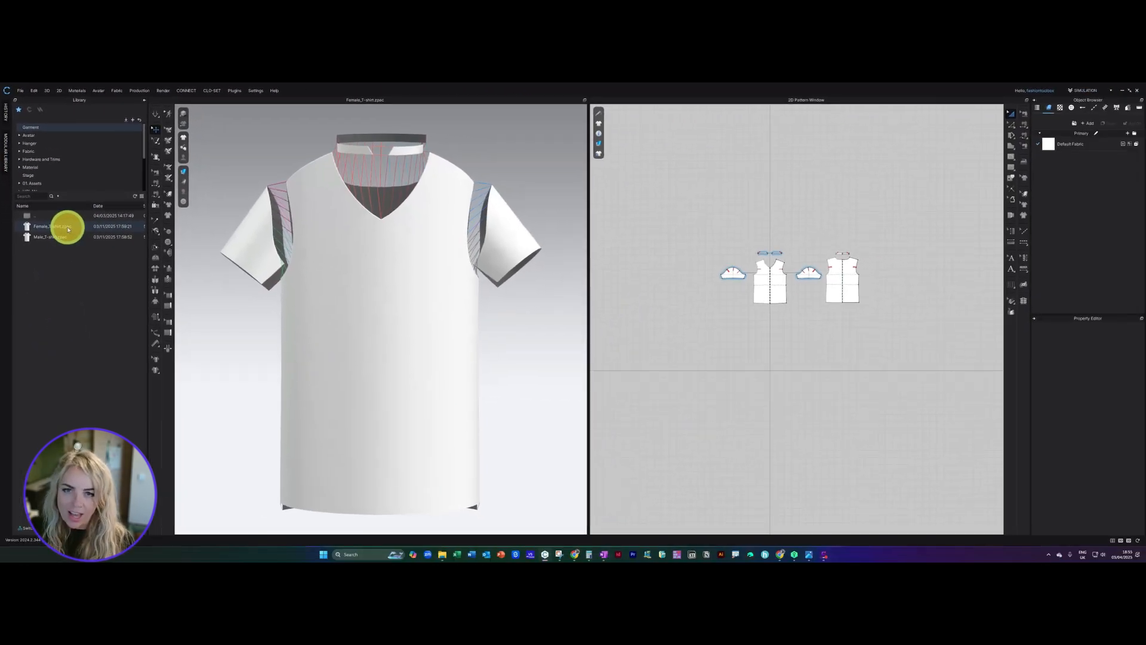
Examine the loaded T-shirt in the 3D window and its pattern pieces in the 2D Pattern Window
{"action": "scroll", "coordinate": [375, 254], "scroll_direction": "down", "scroll_amount": 5}
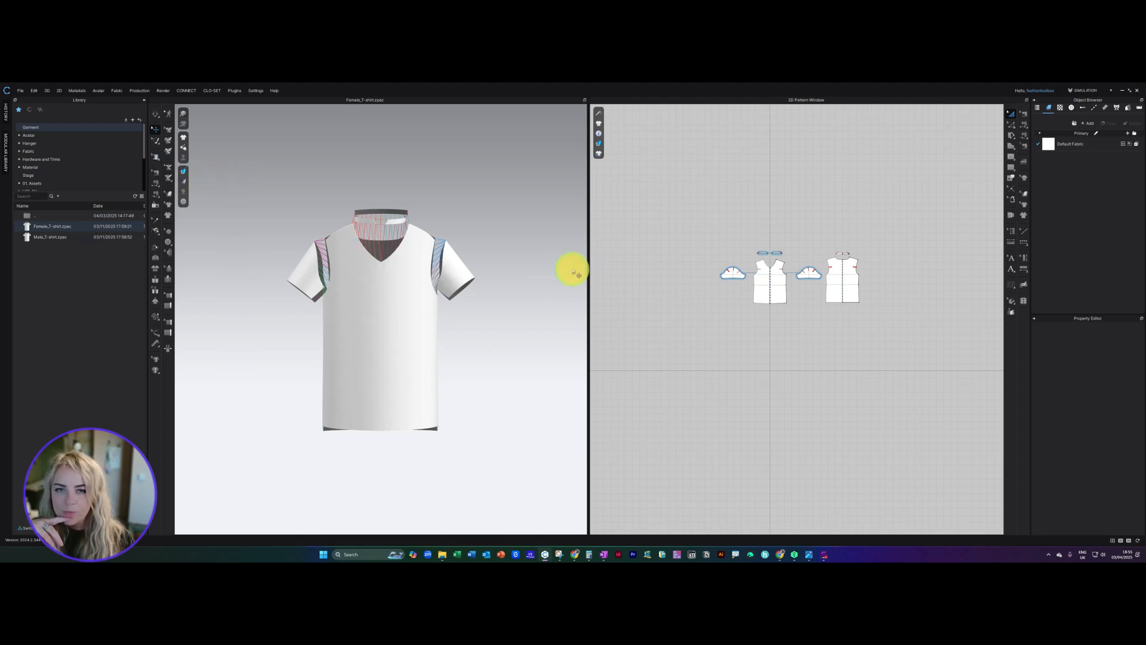
{"action": "right_click_drag", "start_coordinate": [312, 273], "coordinate": [423, 279]}
{"action": "scroll", "coordinate": [416, 277], "scroll_direction": "down", "scroll_amount": 5}
{"action": "scroll", "coordinate": [809, 276], "scroll_direction": "up", "scroll_amount": 5}
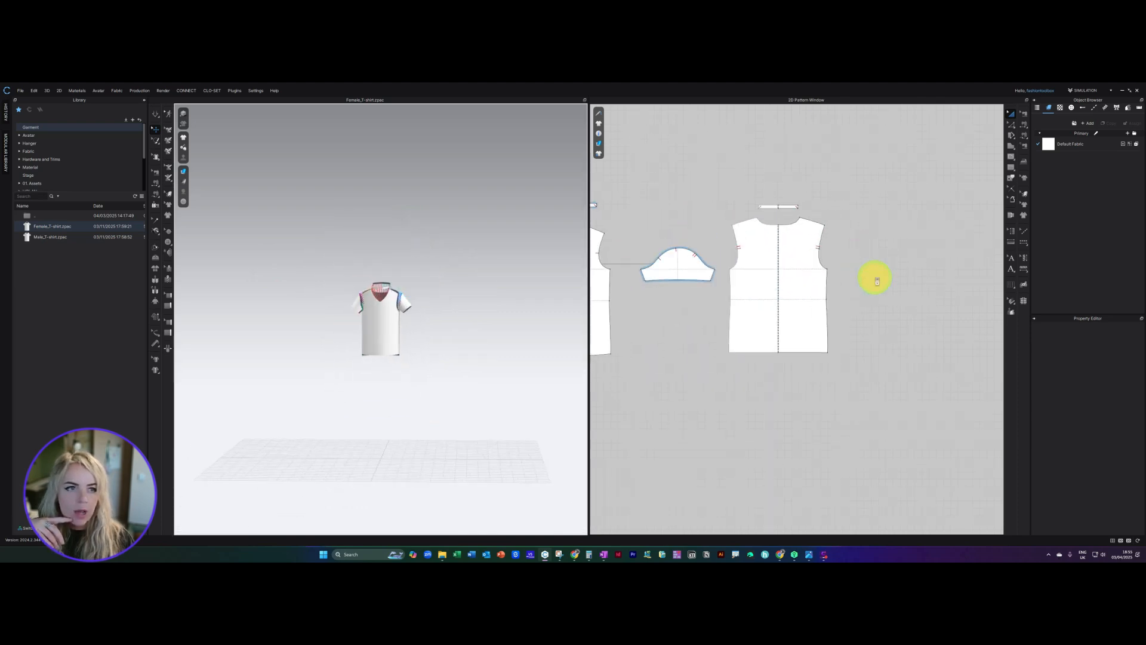
{"action": "scroll", "coordinate": [826, 305], "scroll_direction": "down", "scroll_amount": 3}
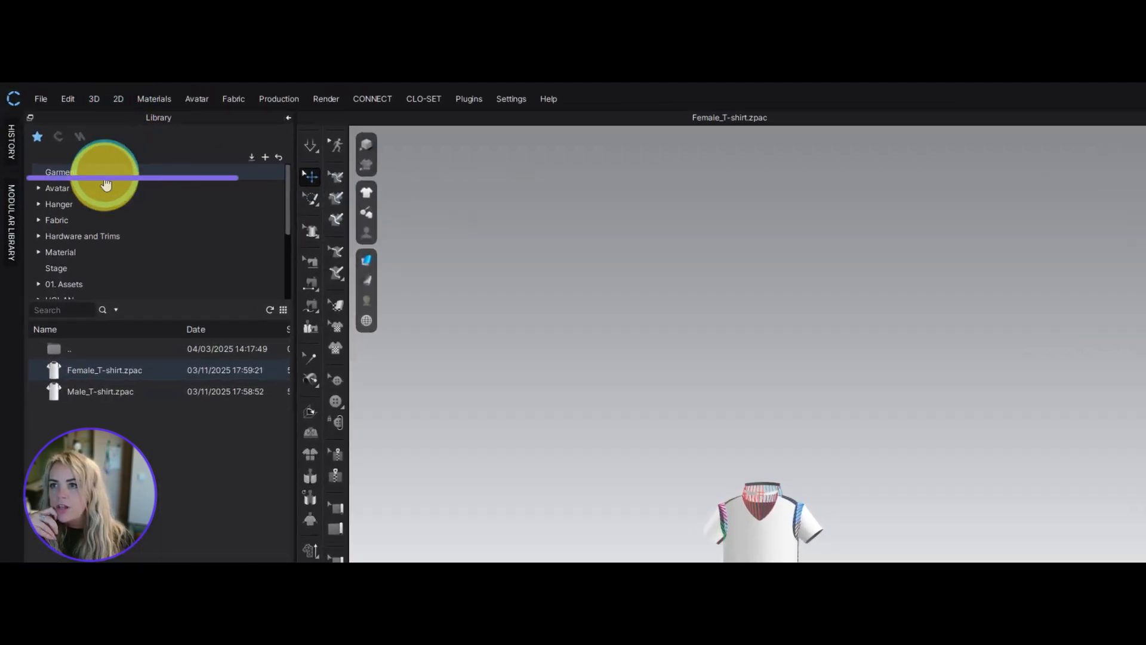
Open the female avatar folder within the library's Avatar category and preview the available avatars
{"action": "left_click", "coordinate": [59, 148]}
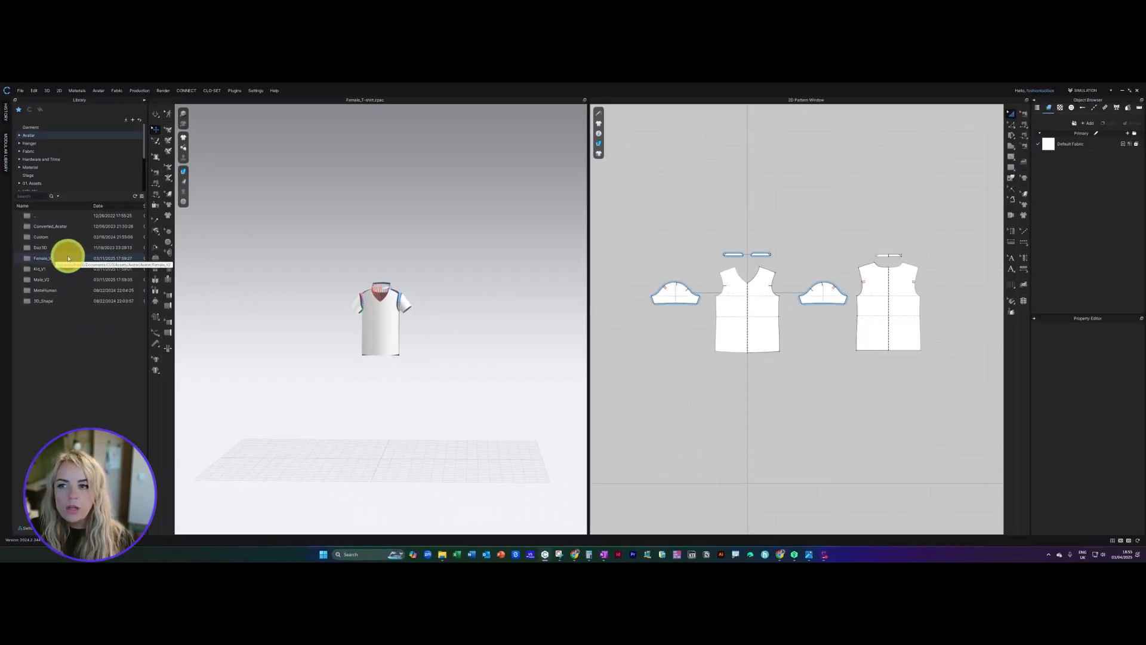
{"action": "double_click", "coordinate": [68, 258]}
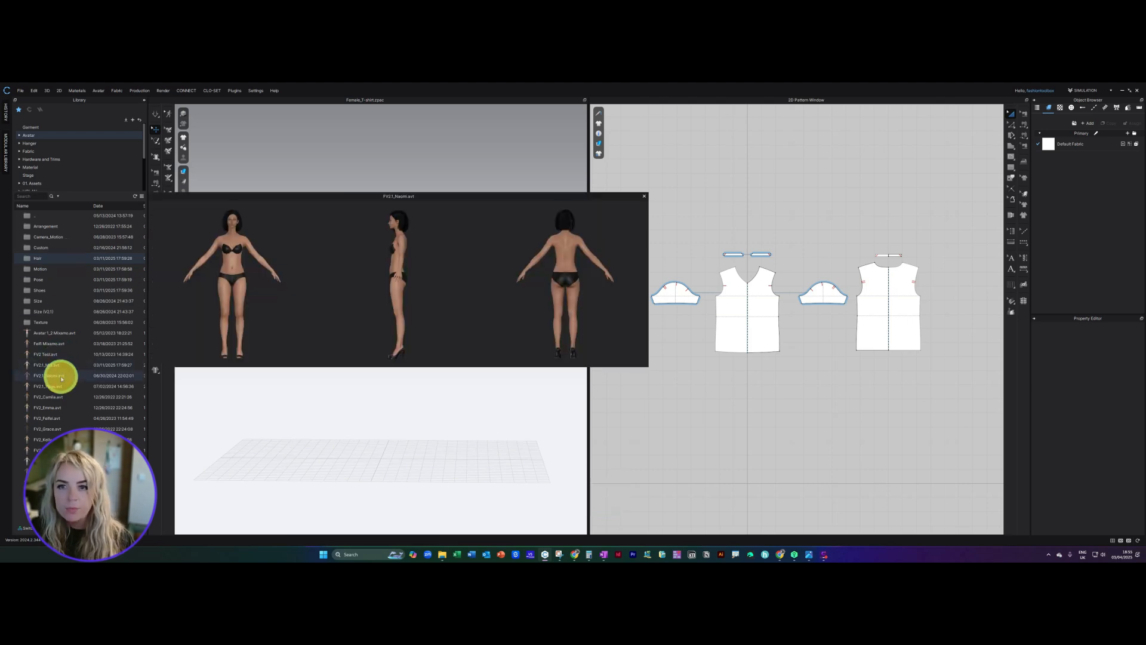
{"action": "mouse_move", "coordinate": [64, 398]}
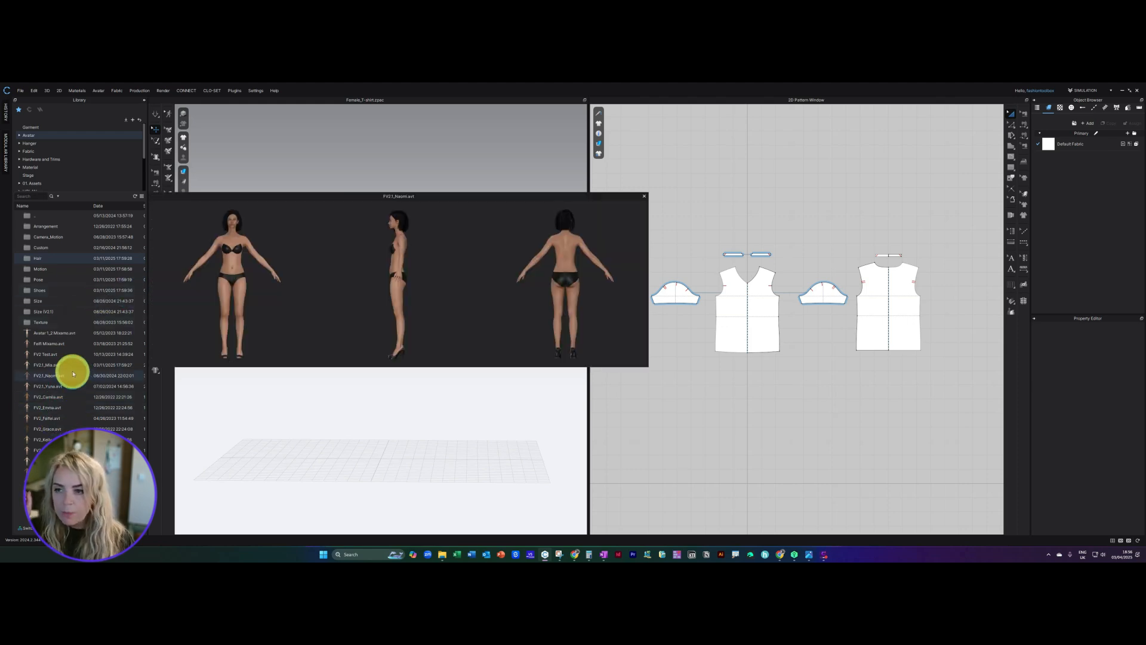
{"action": "mouse_move", "coordinate": [62, 345]}
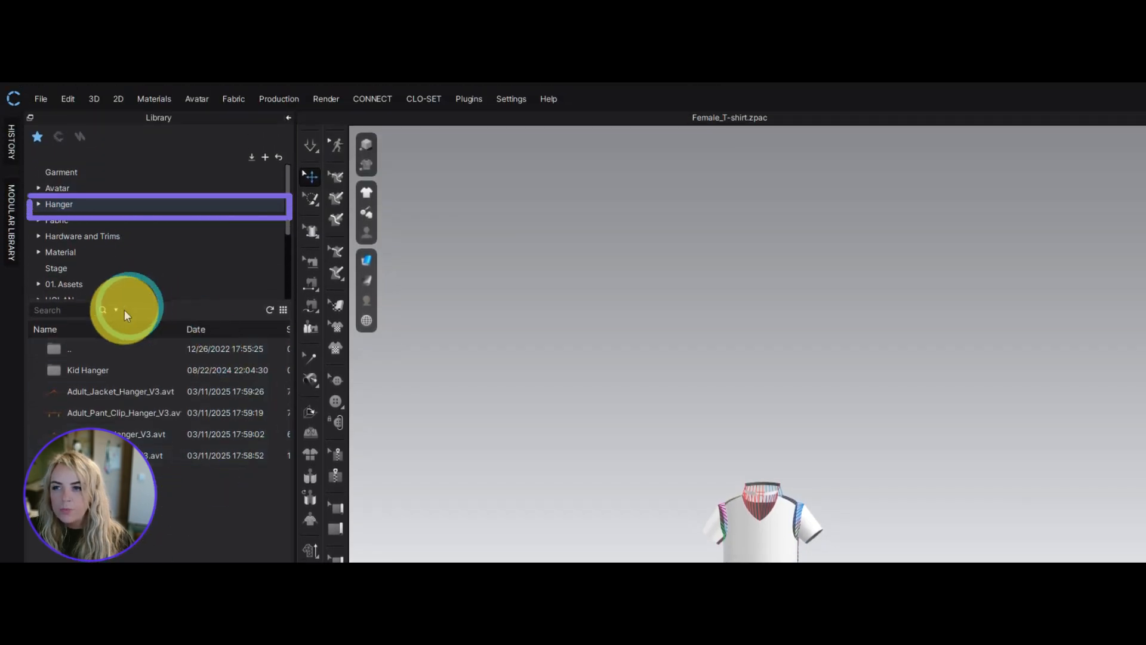
Preview the adult hanger models in the library's Hanger folder
{"action": "left_click", "coordinate": [120, 386]}
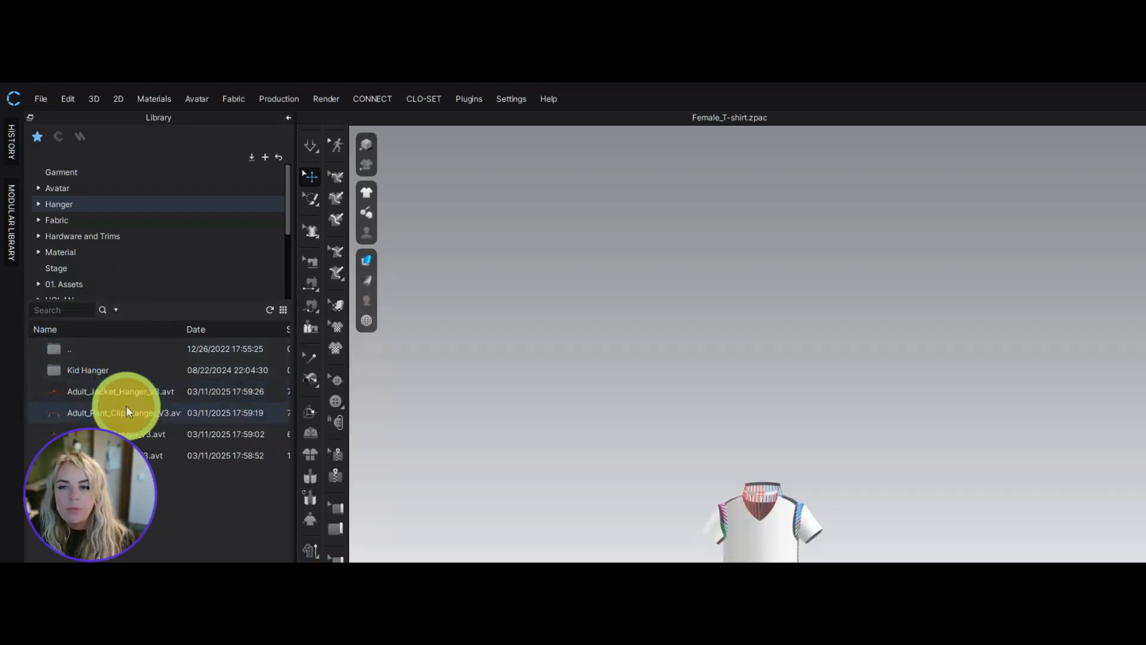
{"action": "left_click", "coordinate": [128, 455]}
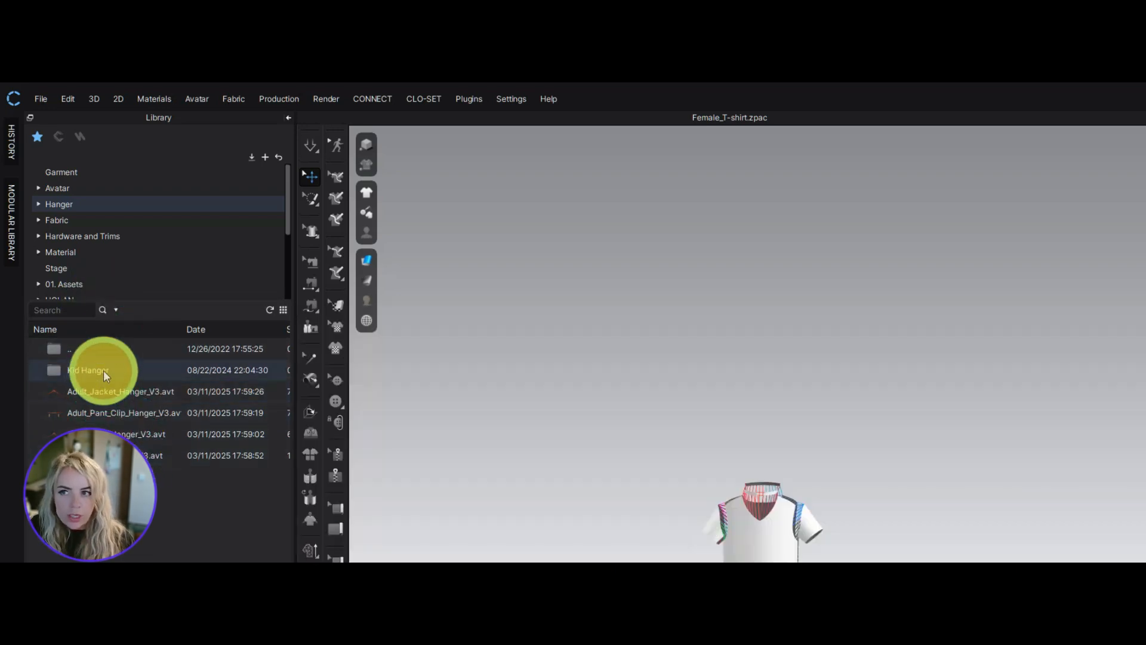
{"action": "mouse_move", "coordinate": [104, 391]}
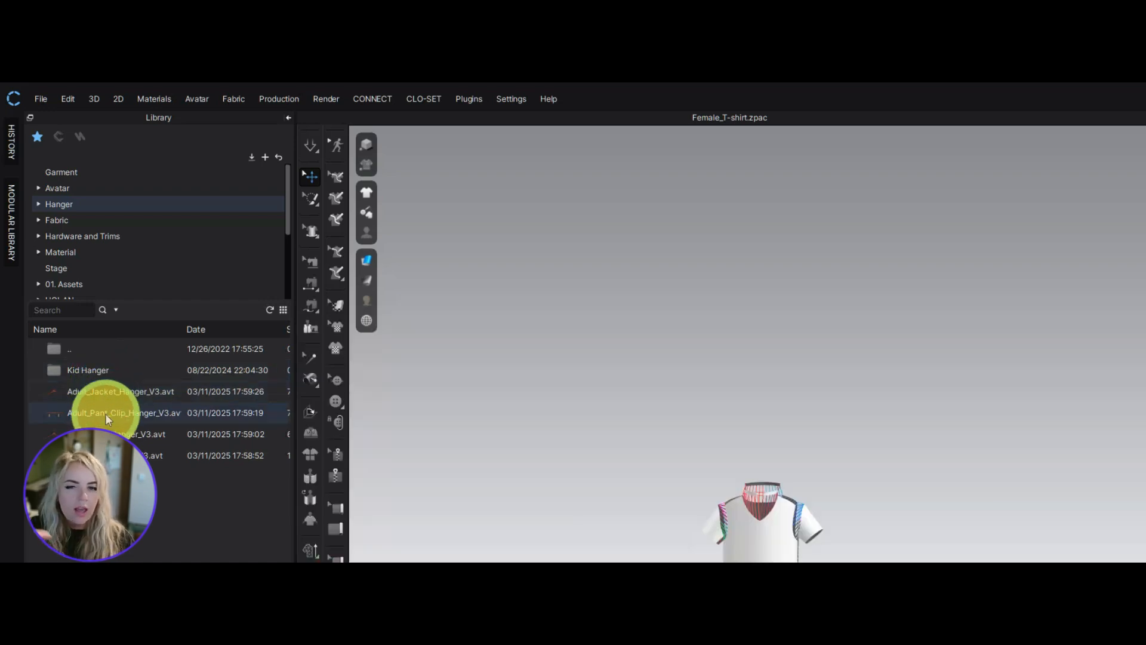
{"action": "mouse_move", "coordinate": [109, 432]}
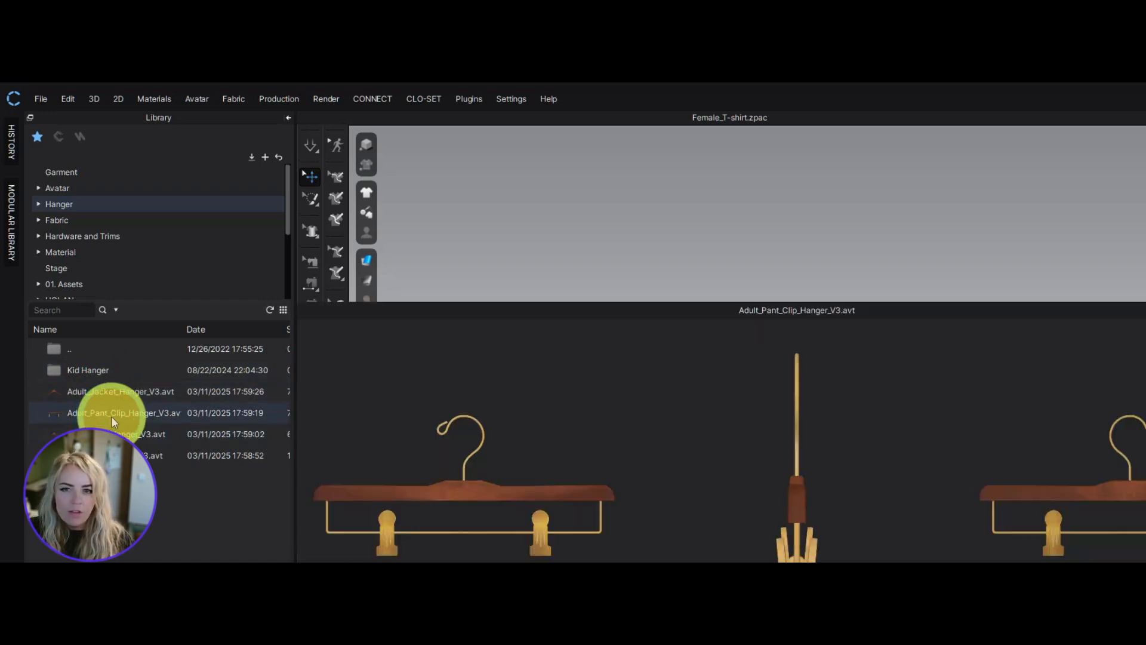
{"action": "mouse_move", "coordinate": [108, 455]}
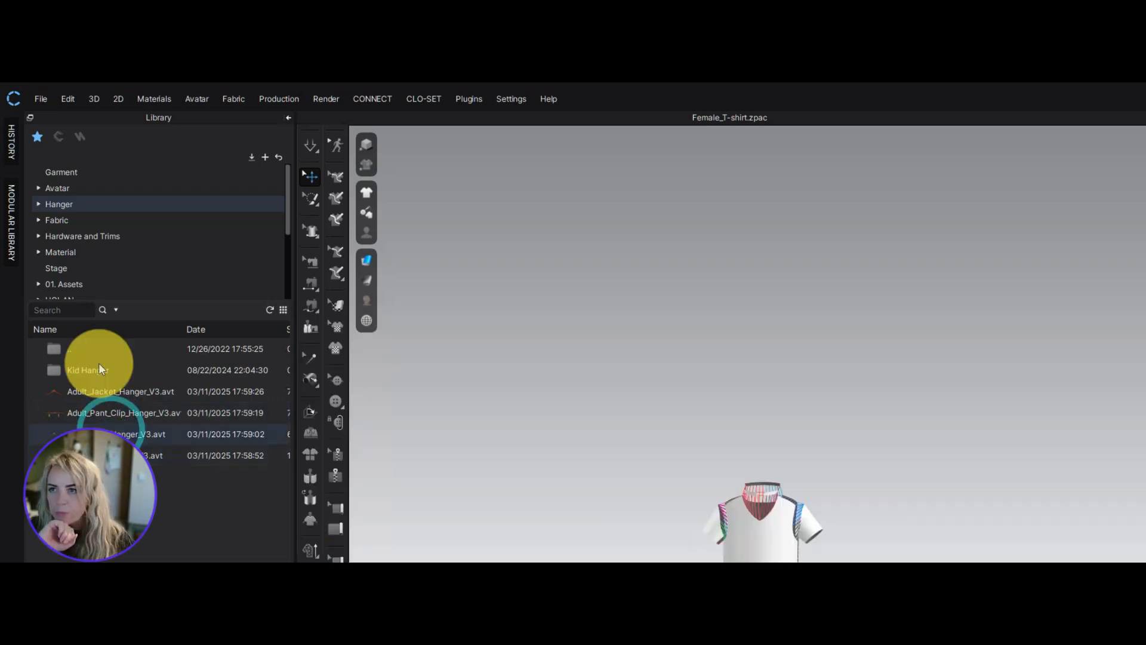
Open the library's Fabric folder and look through the available fabric files
{"action": "left_click", "coordinate": [79, 221]}
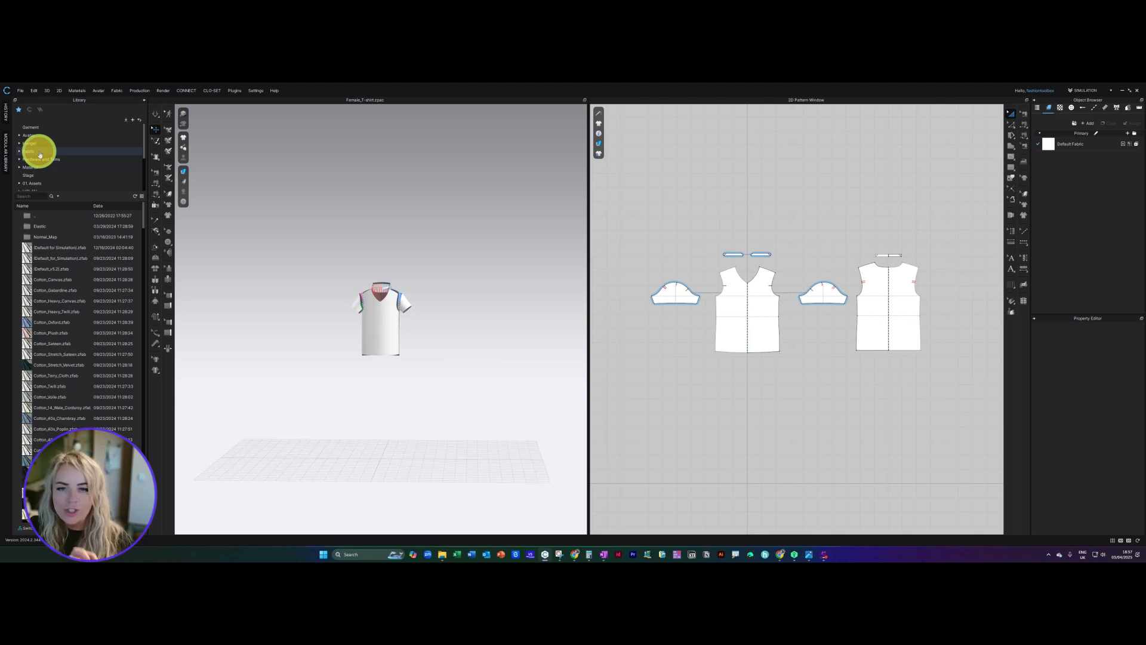
{"action": "scroll", "coordinate": [95, 391], "scroll_direction": "down", "scroll_amount": 15}
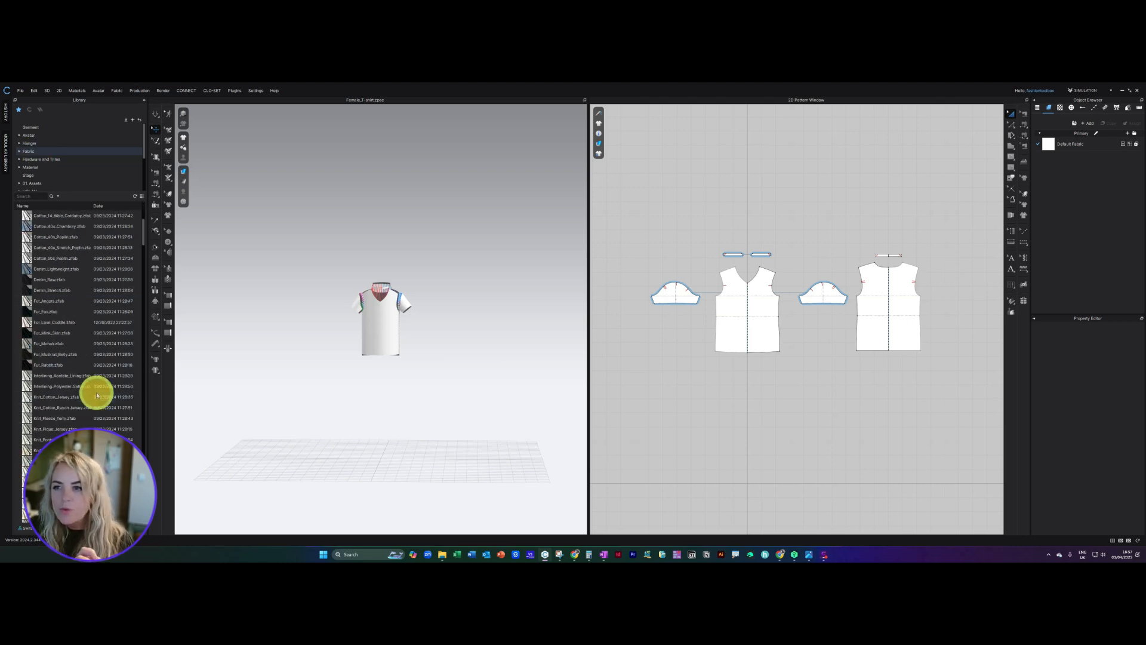
{"action": "scroll", "coordinate": [96, 396], "scroll_direction": "down", "scroll_amount": 20}
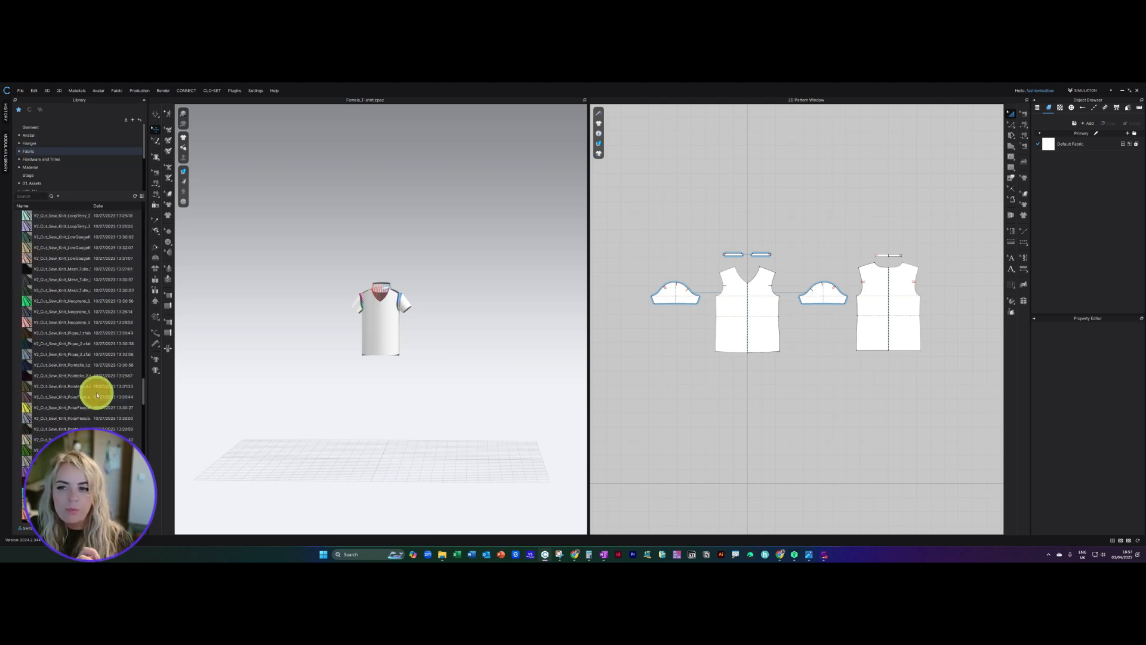
{"action": "scroll", "coordinate": [97, 395], "scroll_direction": "down", "scroll_amount": 6}
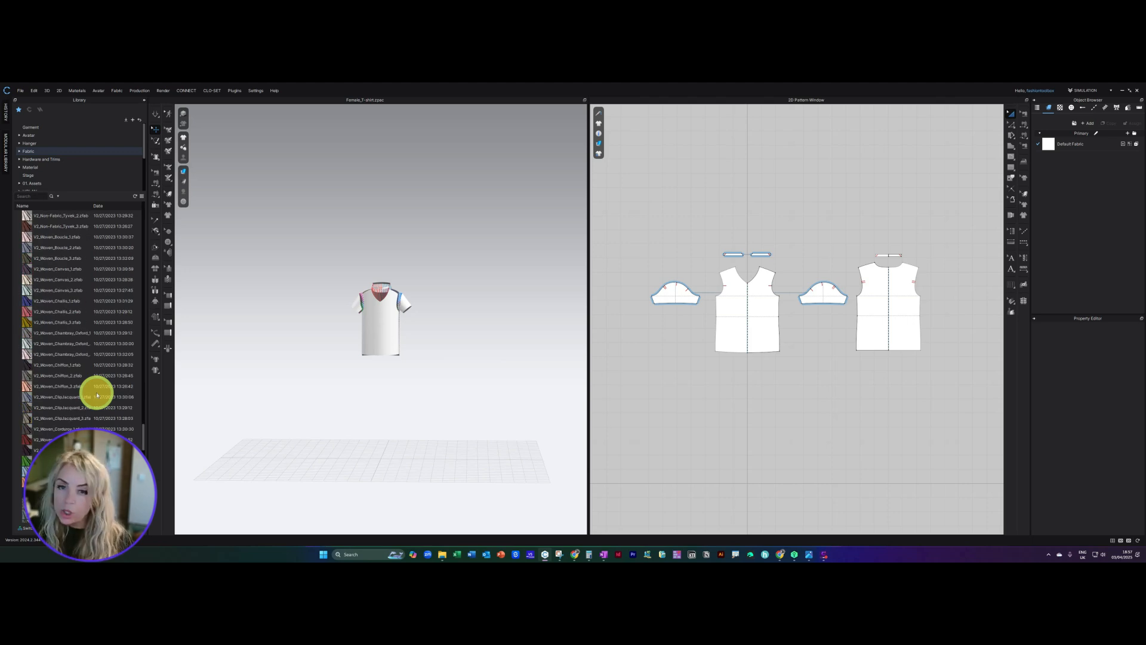
Search the library's Fabric folder for "leather" and look through the matching fabric files
{"action": "scroll", "coordinate": [114, 390], "scroll_direction": "up", "scroll_amount": 15}
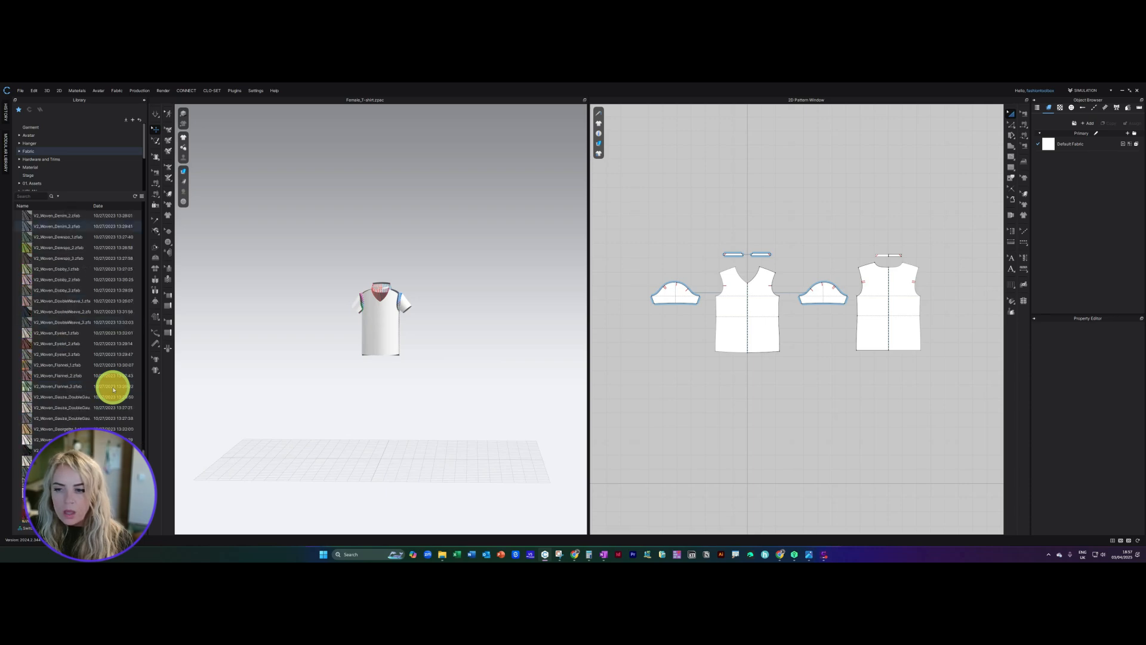
{"action": "scroll", "coordinate": [113, 389], "scroll_direction": "up", "scroll_amount": 20}
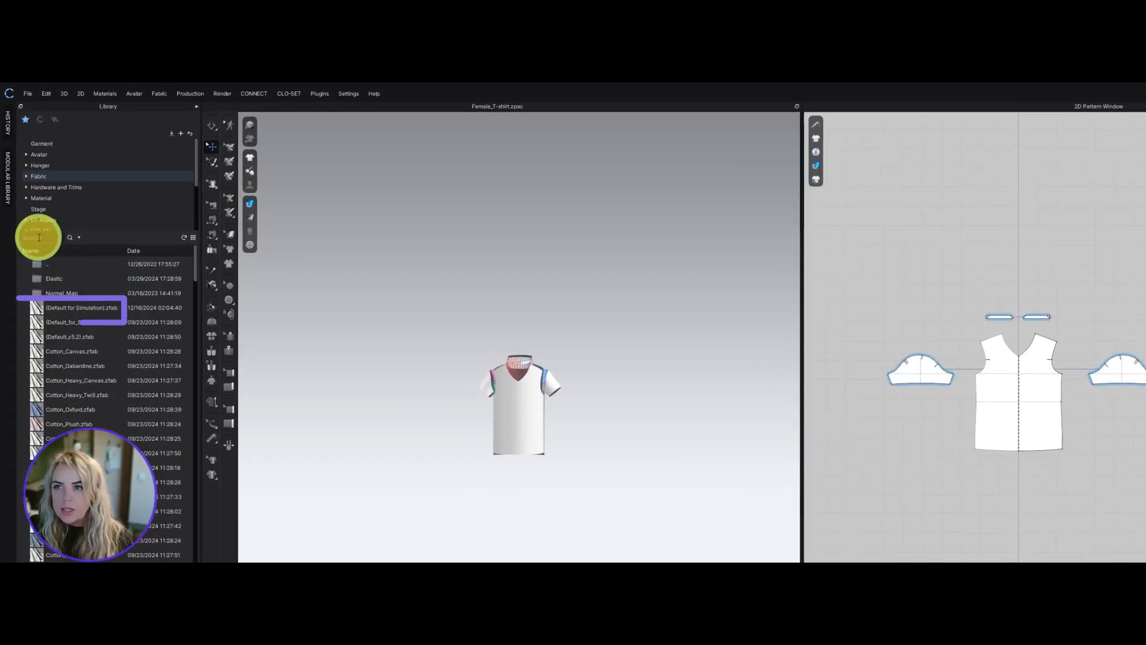
{"action": "left_click", "coordinate": [29, 198]}
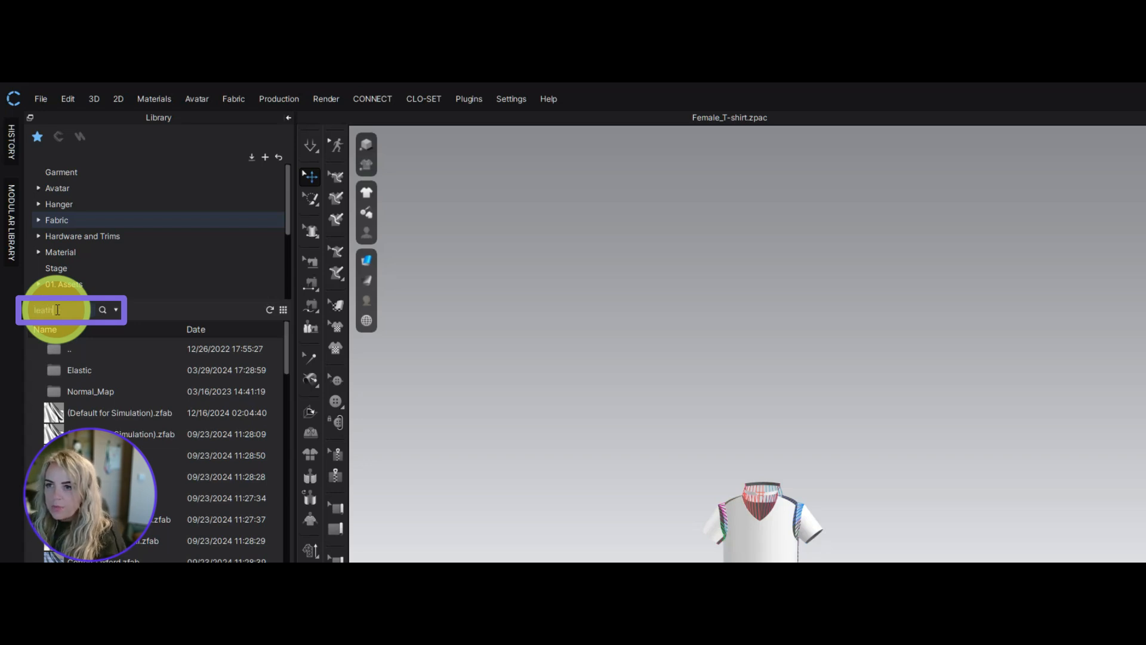
{"action": "key", "text": "Return"}
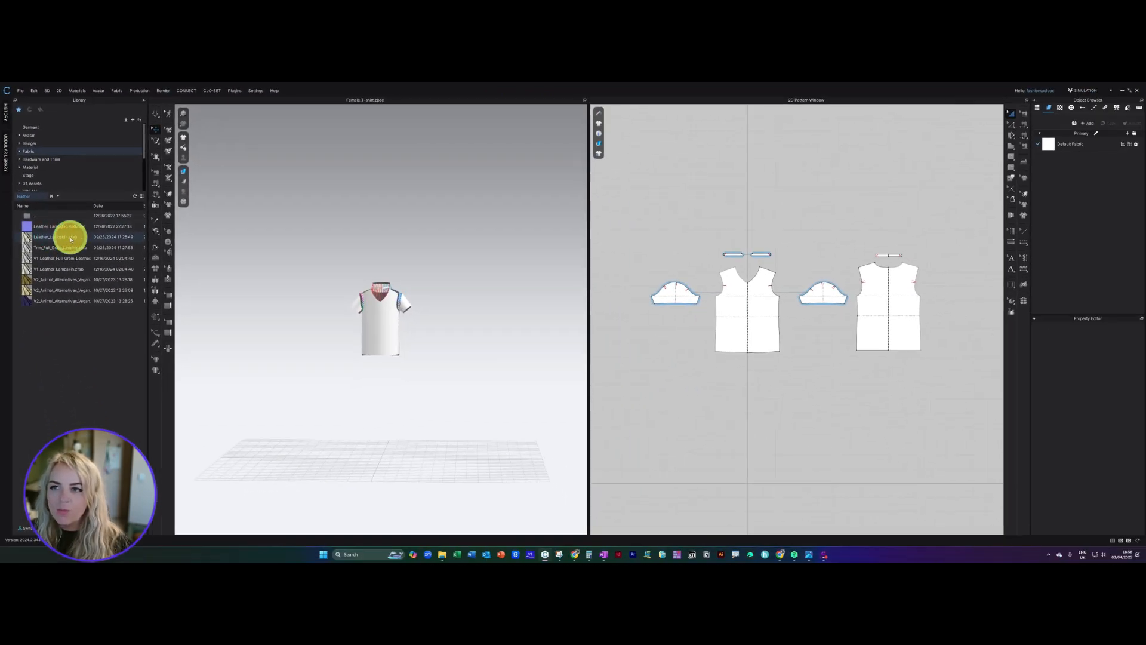
{"action": "left_click", "coordinate": [64, 375]}
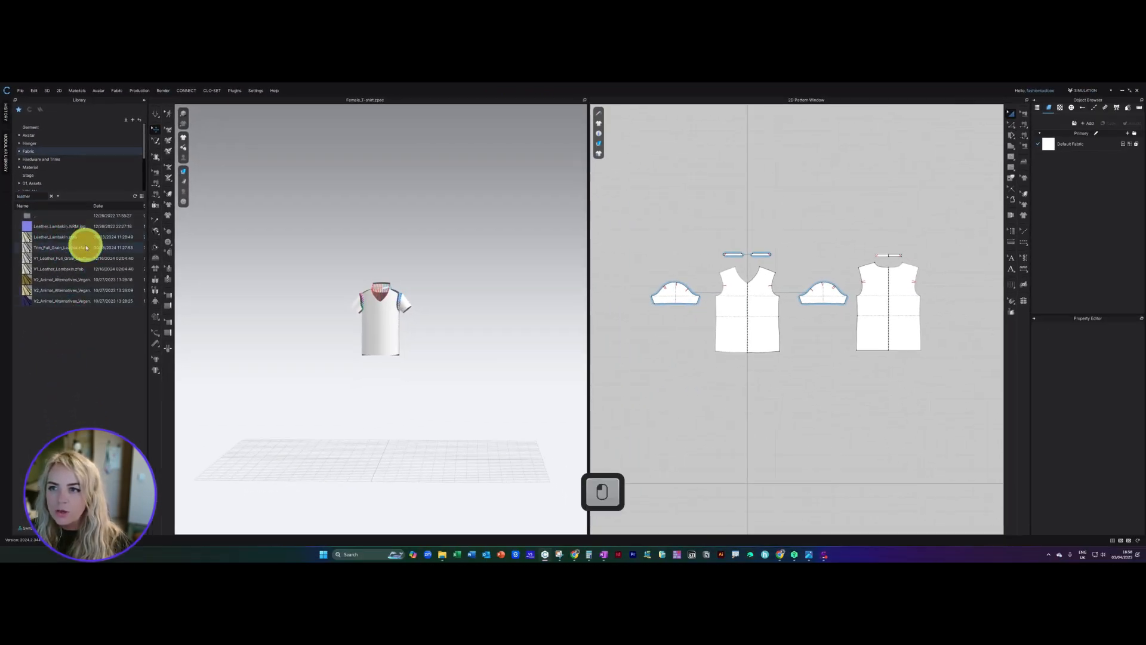
{"action": "mouse_move", "coordinate": [82, 238]}
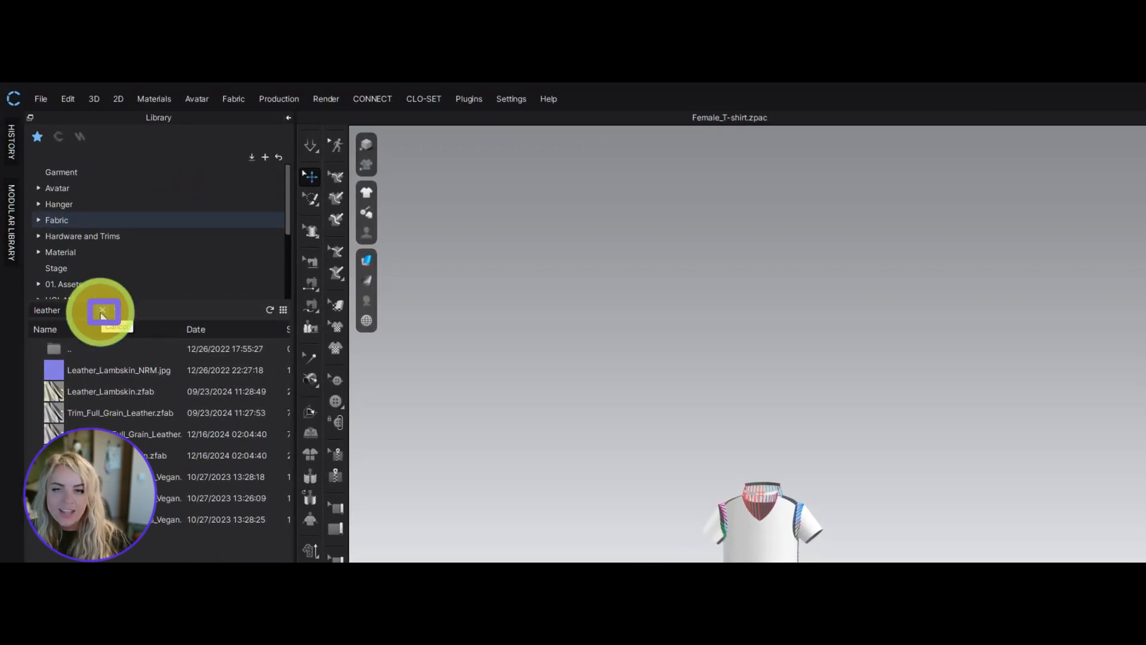
Search the library's Fabric folder for "mesh" instead of leather, and clear the search to restore the full fabric list
{"action": "left_click_drag", "start_coordinate": [77, 310], "coordinate": [2, 297]}
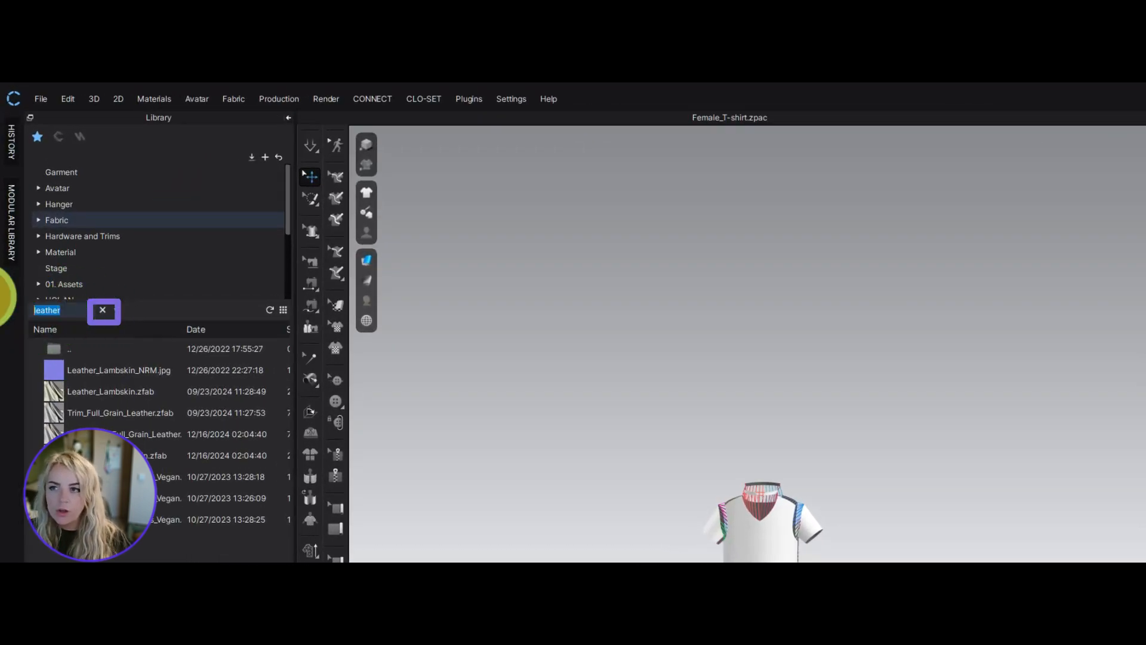
{"action": "type", "text": "mesh"}
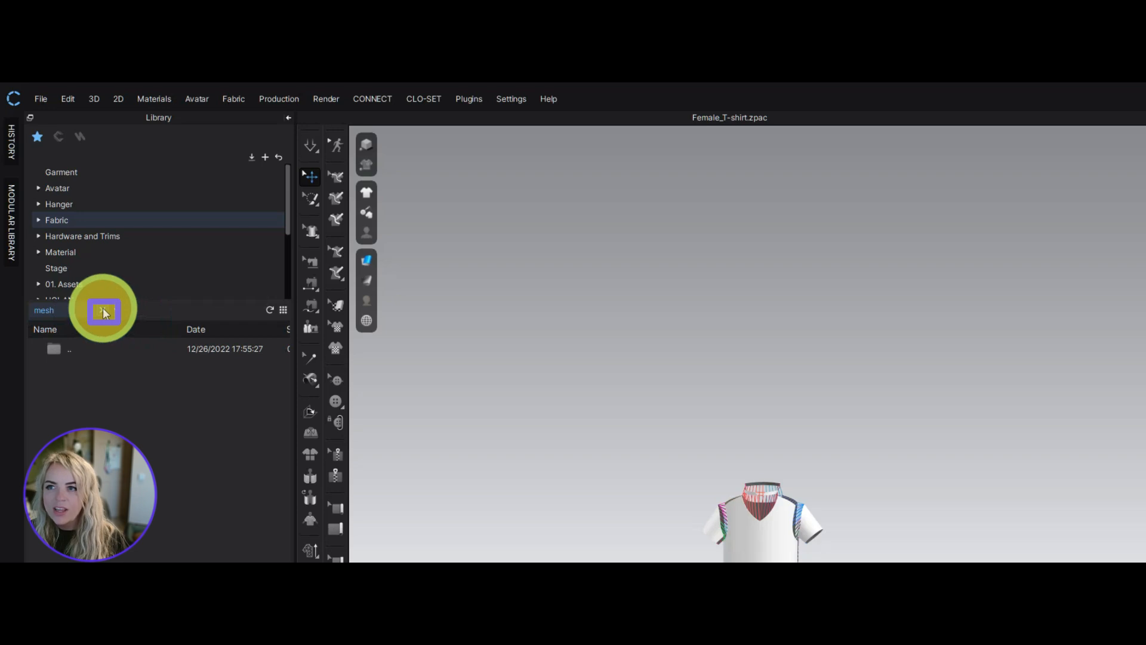
{"action": "left_click", "coordinate": [104, 311]}
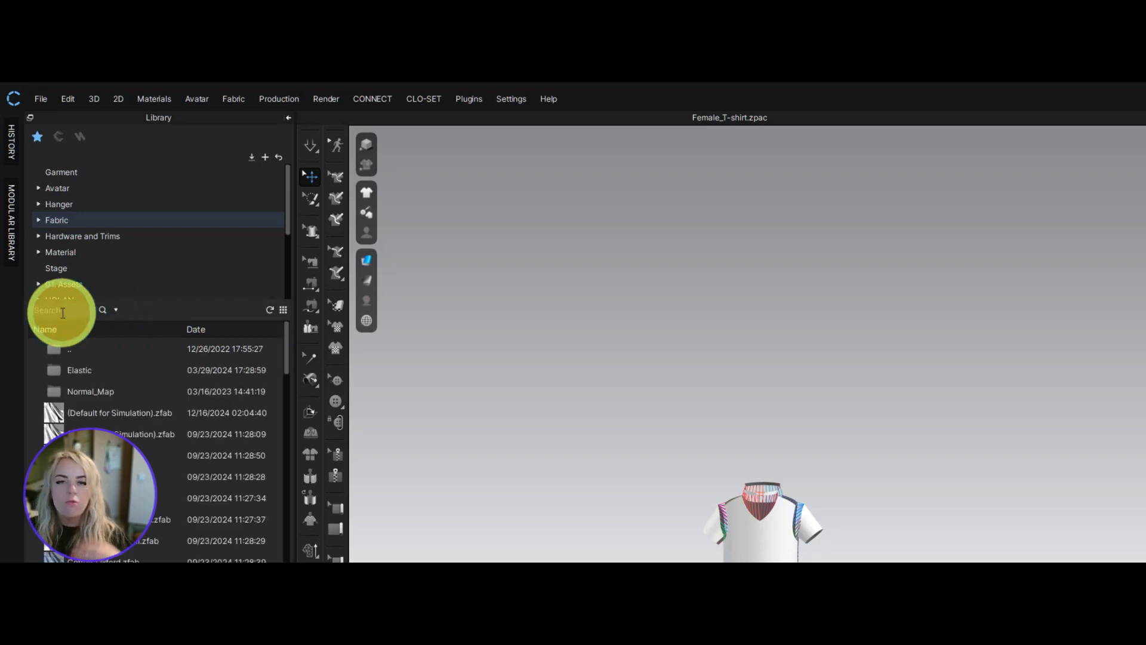
{"action": "type", "text": "mesh"}
{"action": "key", "text": "Return"}
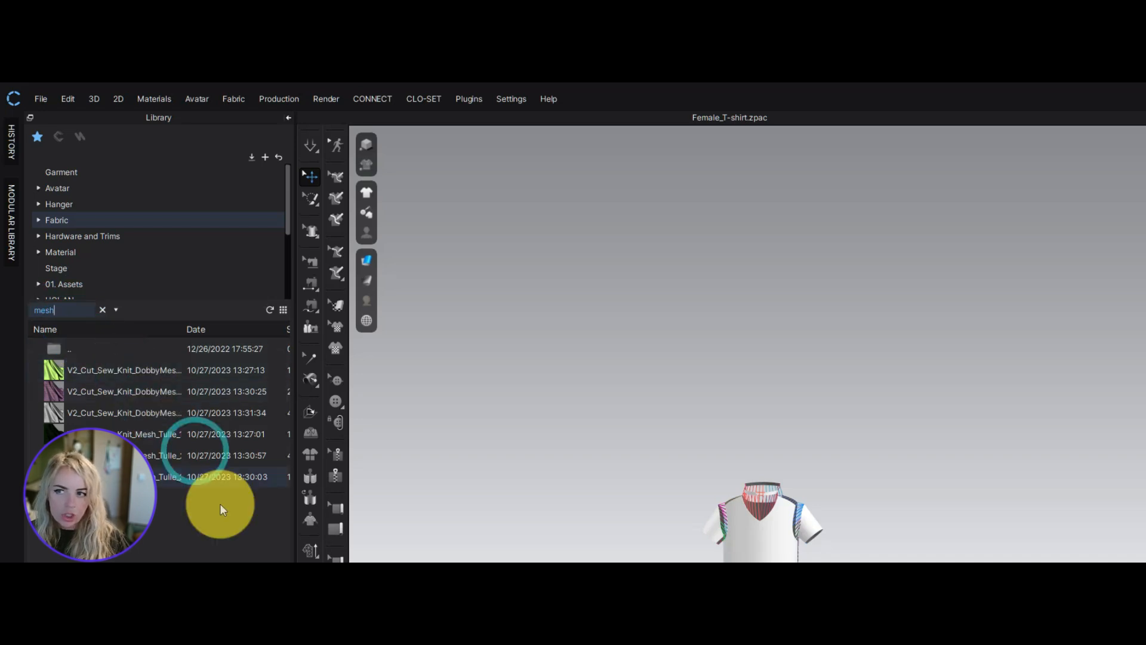
{"action": "left_click", "coordinate": [101, 309]}
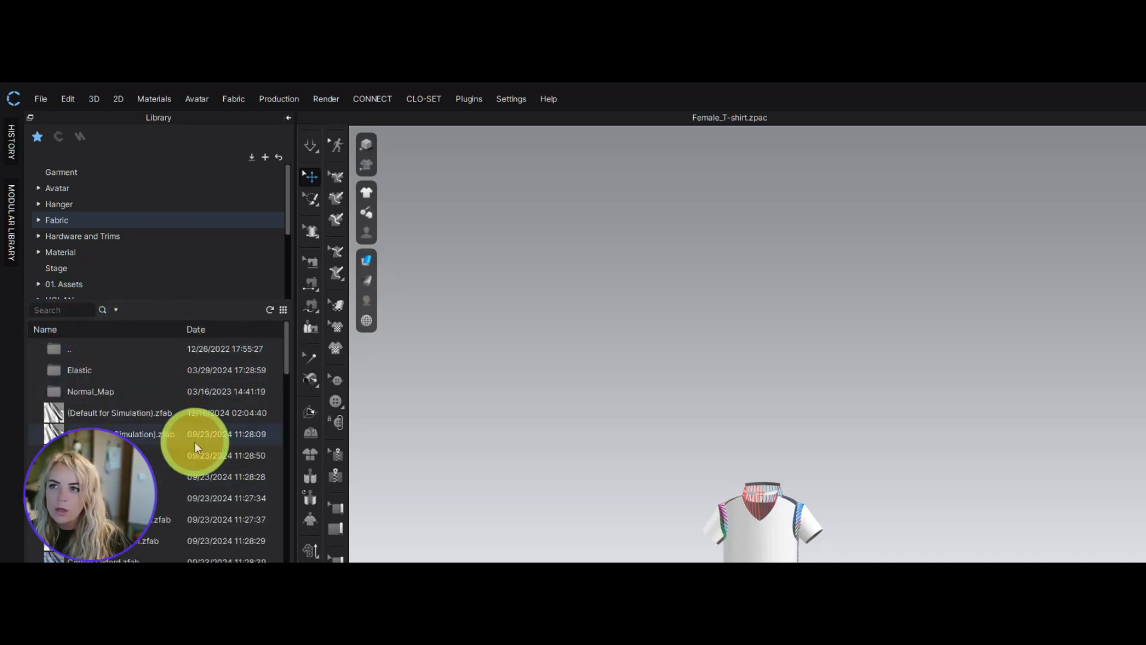
Preview the Woven Elastic fabric in the Elastic subfolder and return to the Fabric folder
{"action": "double_click", "coordinate": [127, 371]}
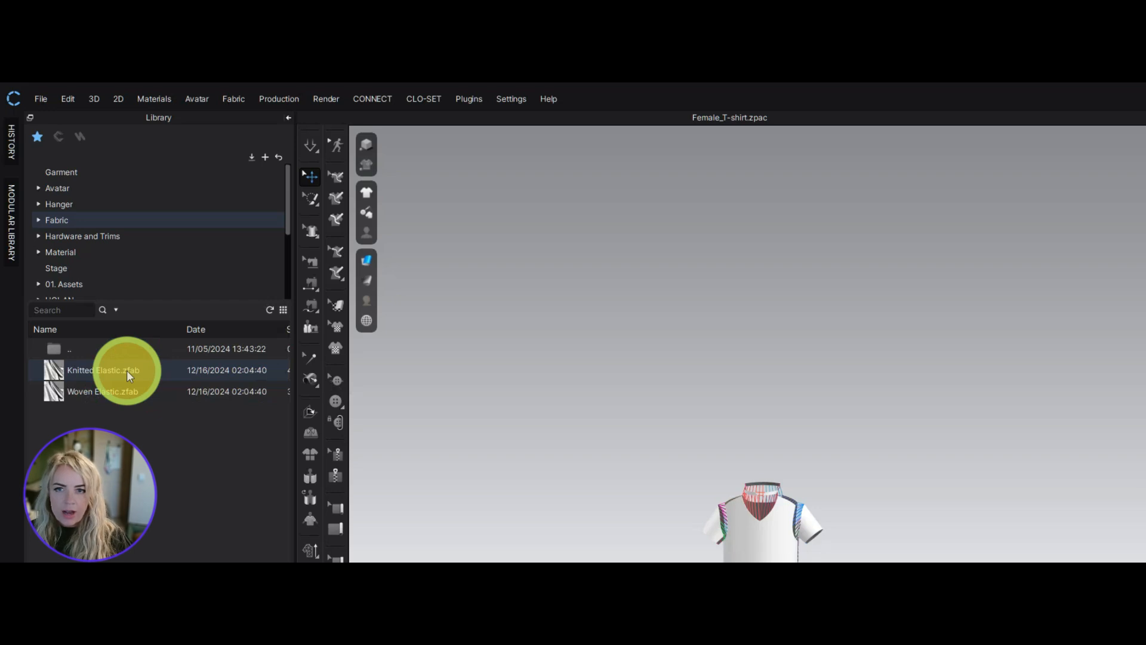
{"action": "left_click", "coordinate": [124, 394]}
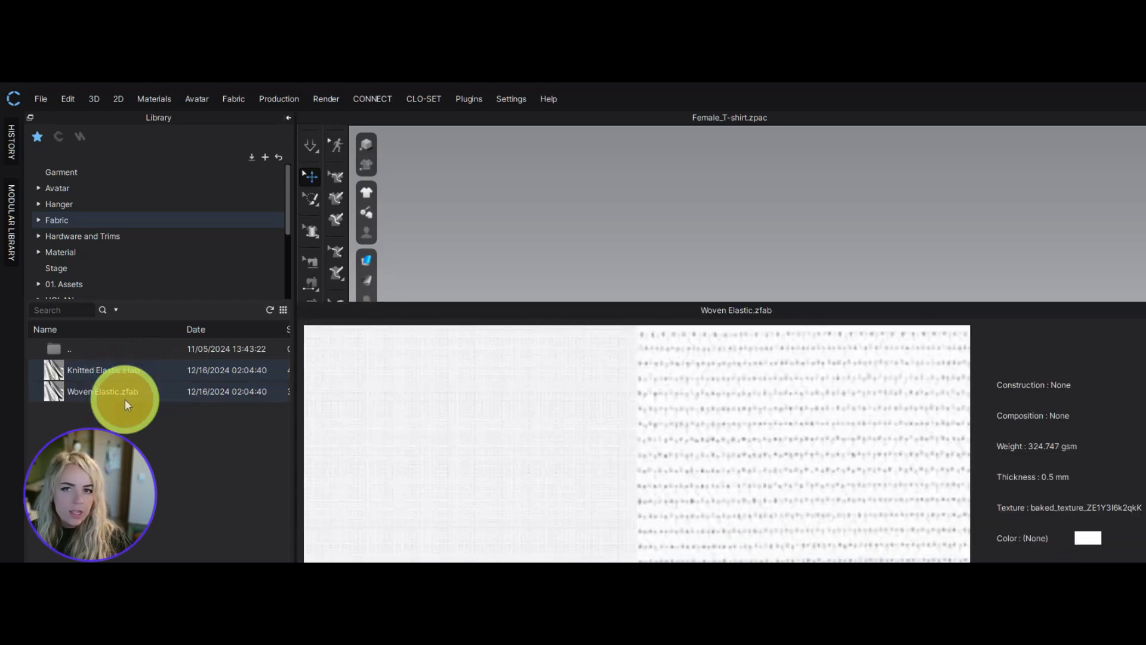
{"action": "left_click", "coordinate": [95, 345]}
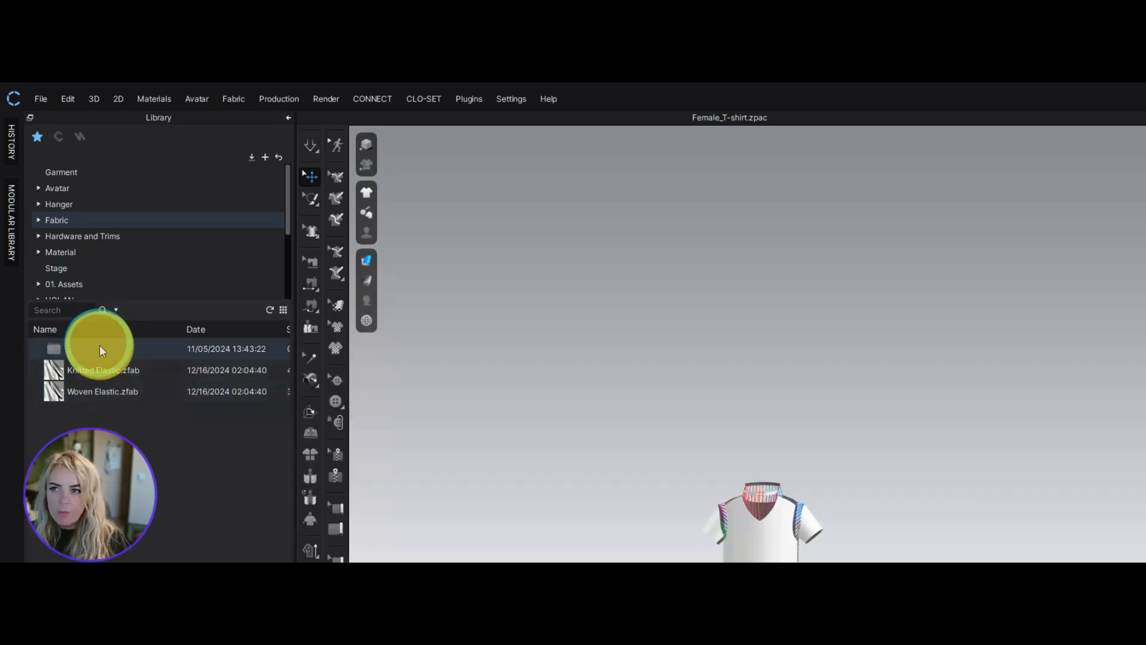
{"action": "double_click", "coordinate": [99, 346]}
Look through the Normal_Map subfolder, previewing Cotton_Heavy_Canvas_NRM.jpg, and return to the Fabric folder
{"action": "double_click", "coordinate": [105, 393]}
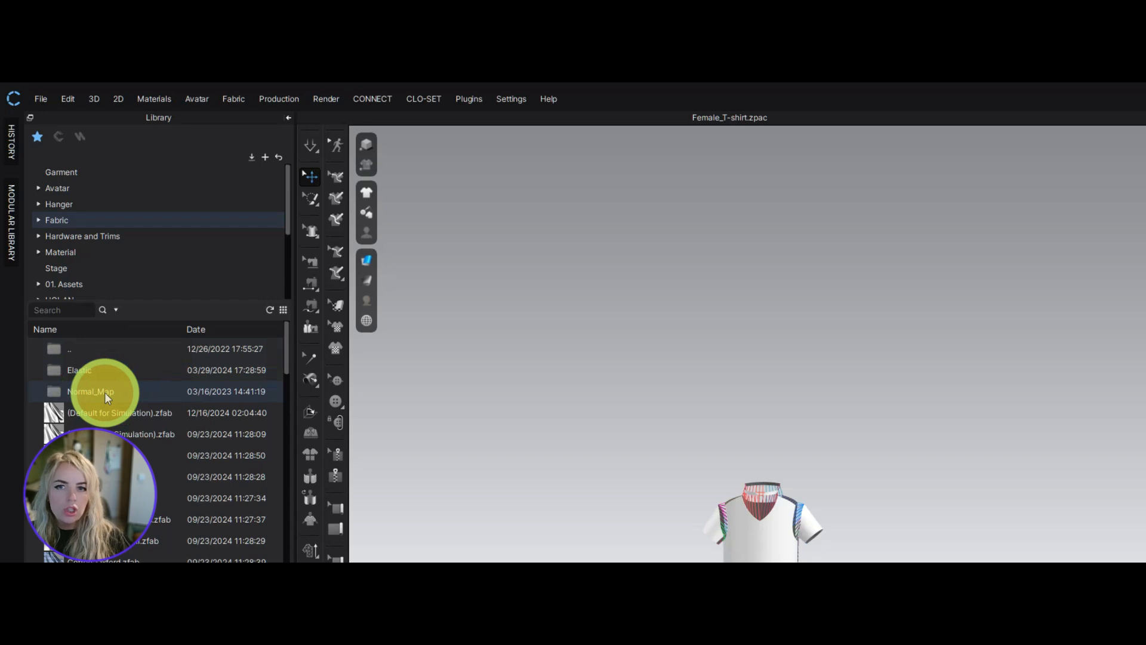
{"action": "scroll", "coordinate": [105, 392], "scroll_direction": "down", "scroll_amount": 10}
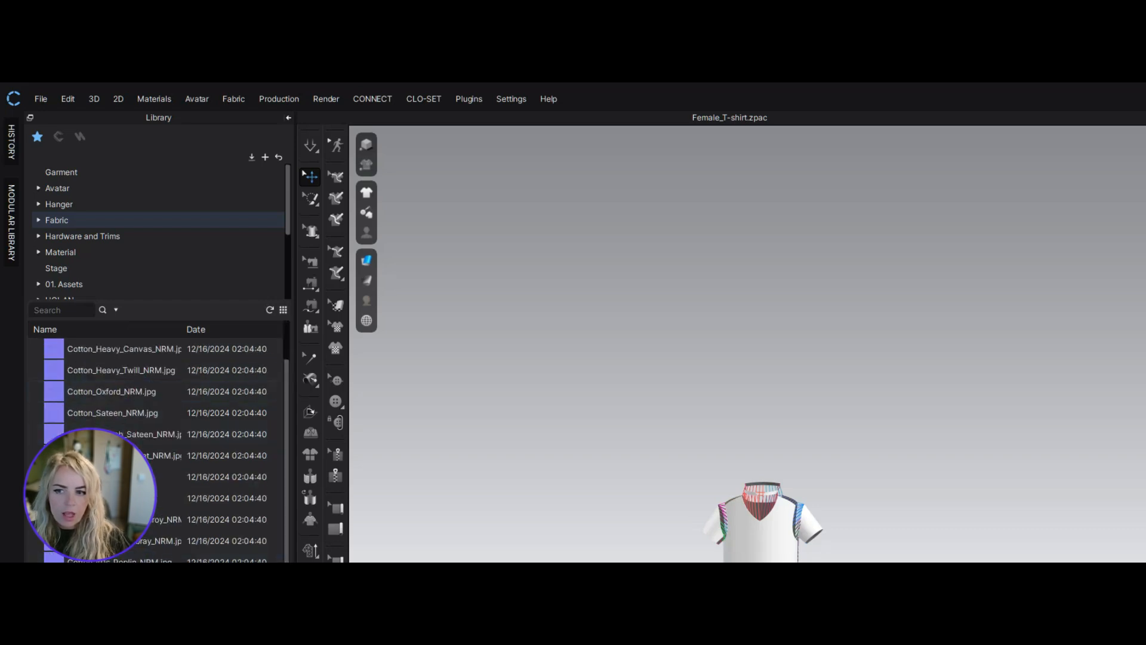
{"action": "scroll", "coordinate": [105, 392], "scroll_direction": "up", "scroll_amount": 10}
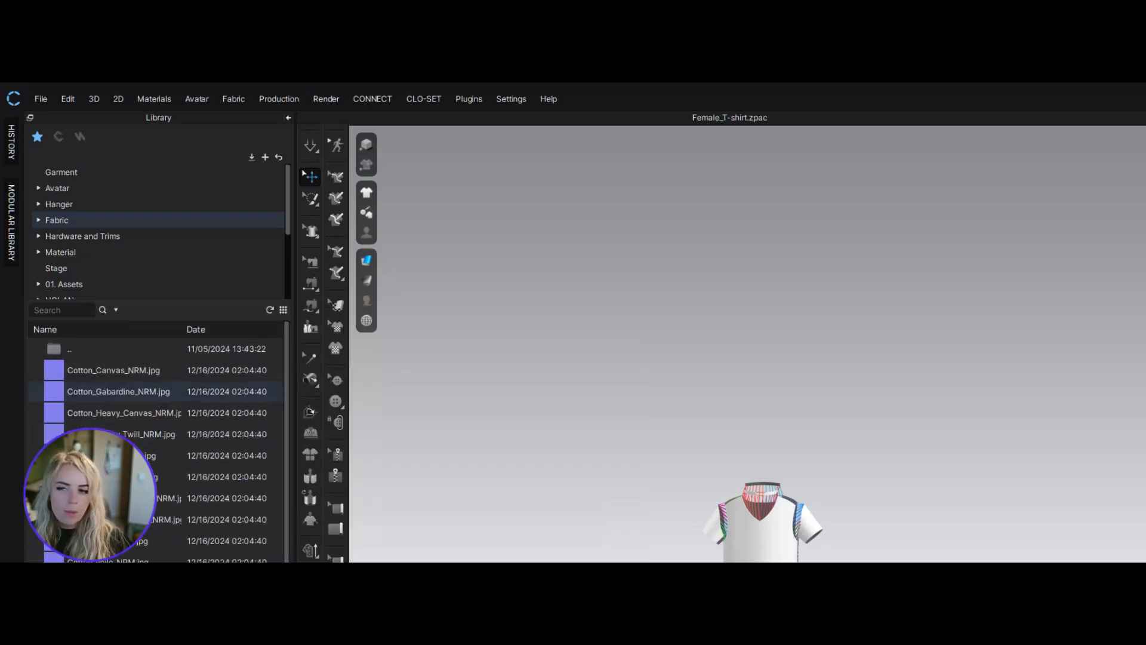
{"action": "mouse_move", "coordinate": [108, 583]}
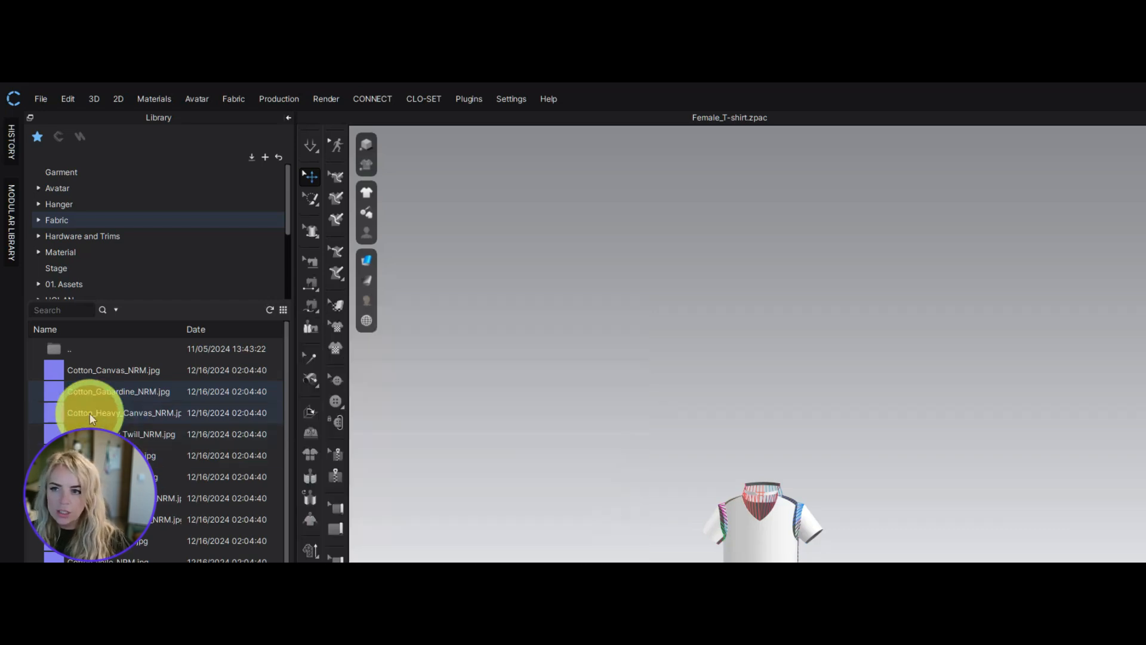
{"action": "mouse_move", "coordinate": [89, 413]}
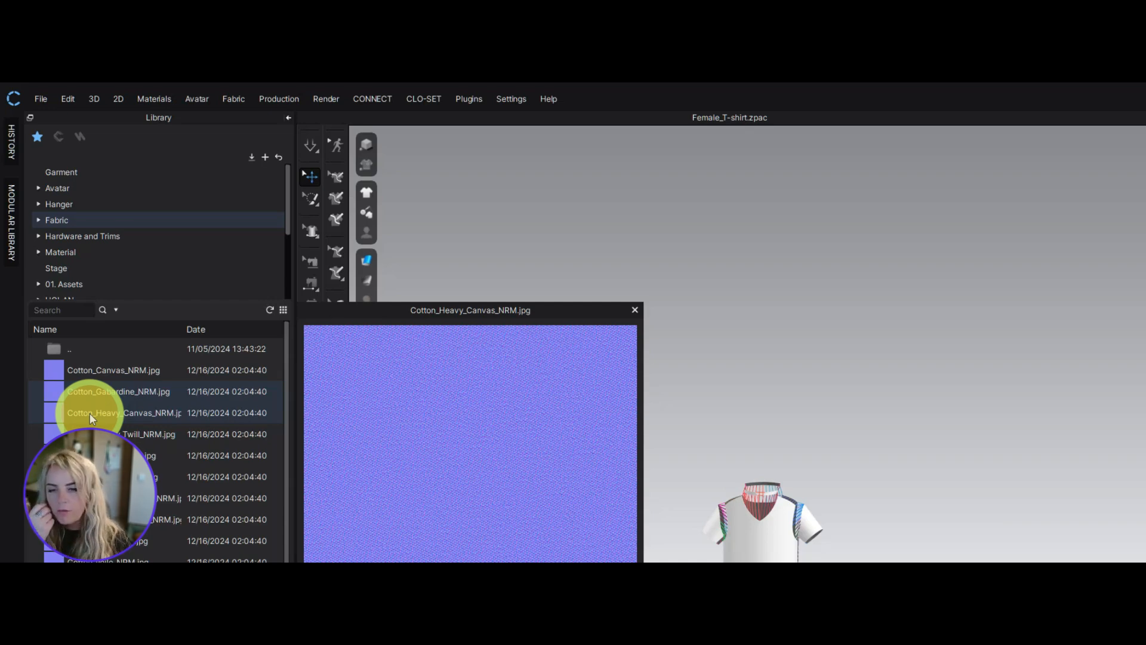
{"action": "double_click", "coordinate": [87, 354]}
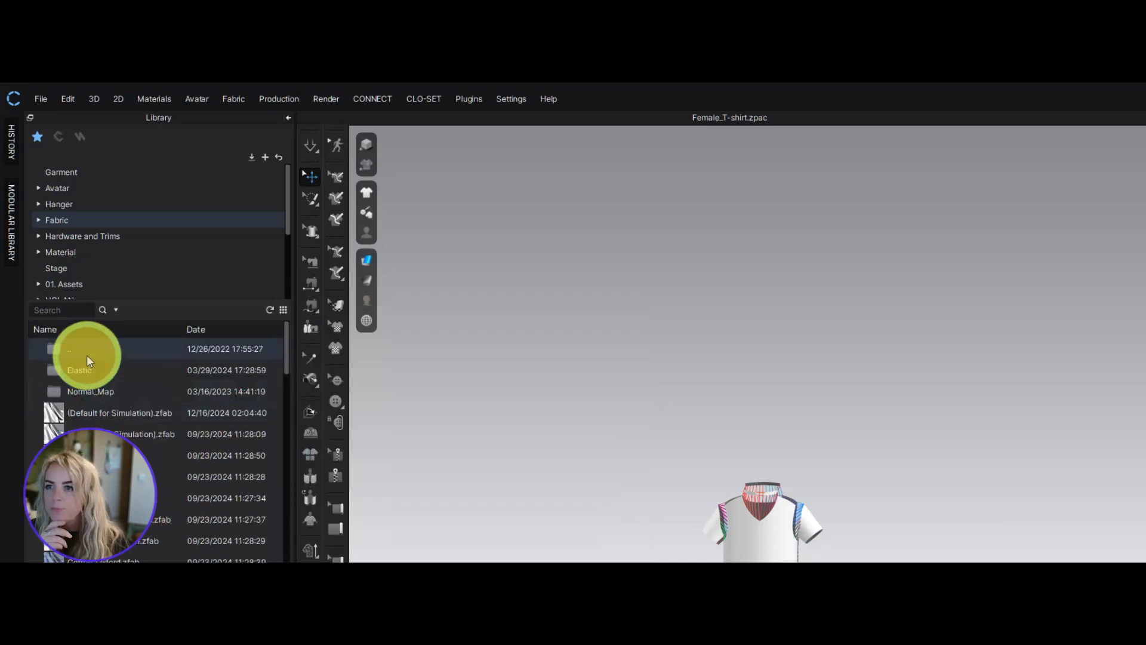
Look through the Button folder under Button & Buttonhole in the library's Hardware and Trims, and return to the trims list
{"action": "left_click", "coordinate": [142, 241]}
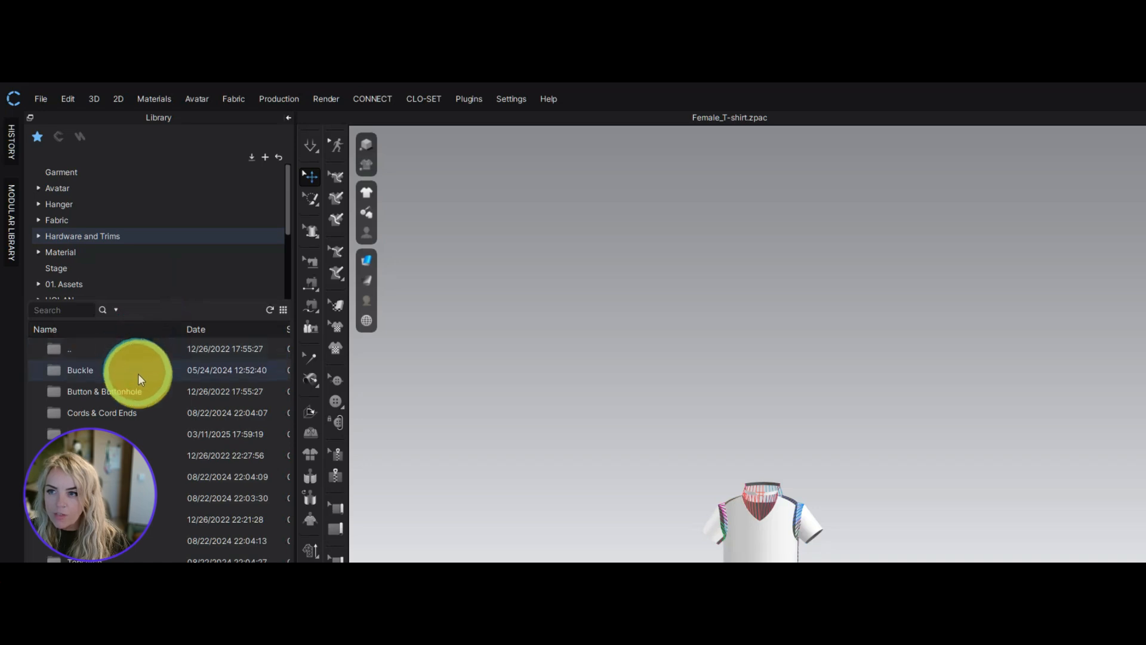
{"action": "double_click", "coordinate": [124, 392]}
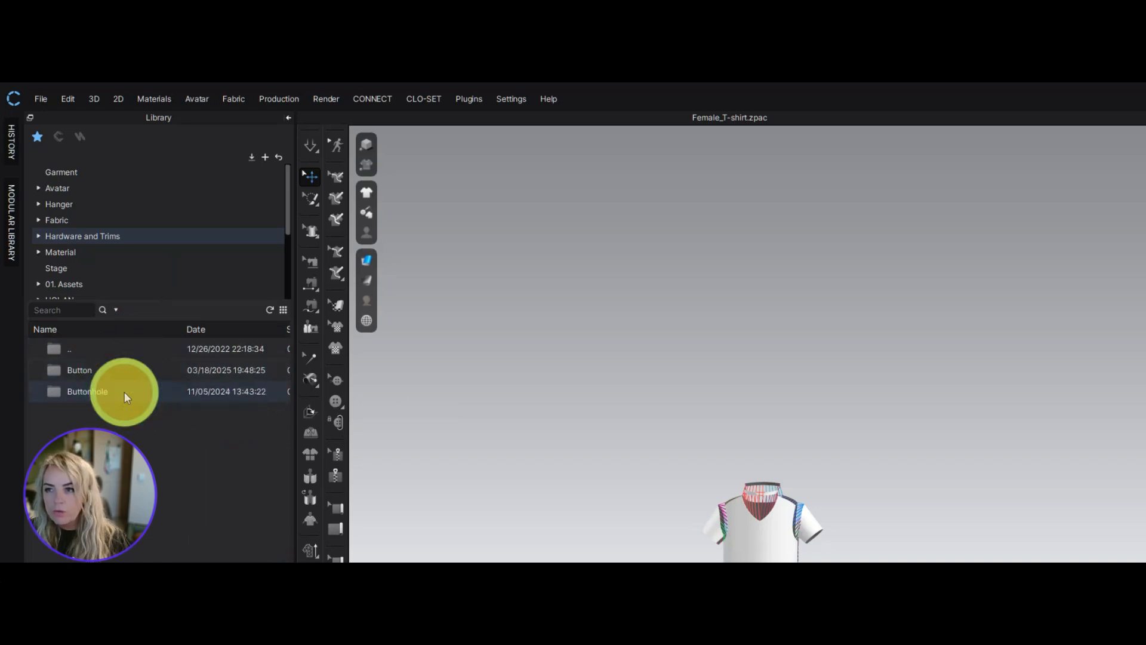
{"action": "double_click", "coordinate": [105, 373]}
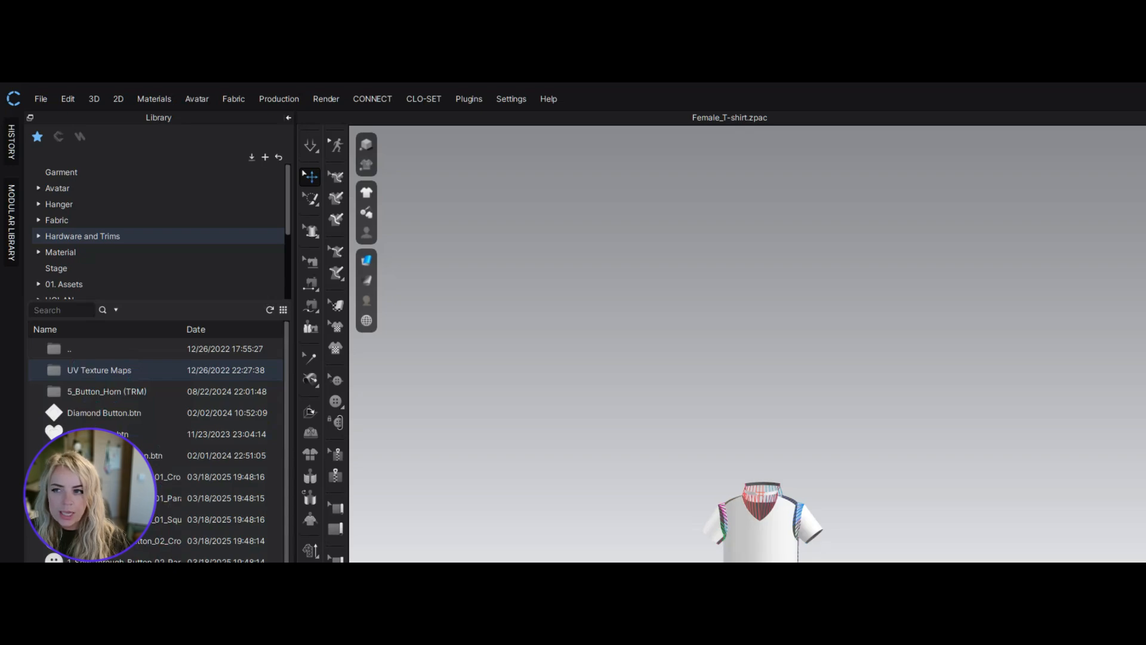
{"action": "double_click", "coordinate": [86, 349]}
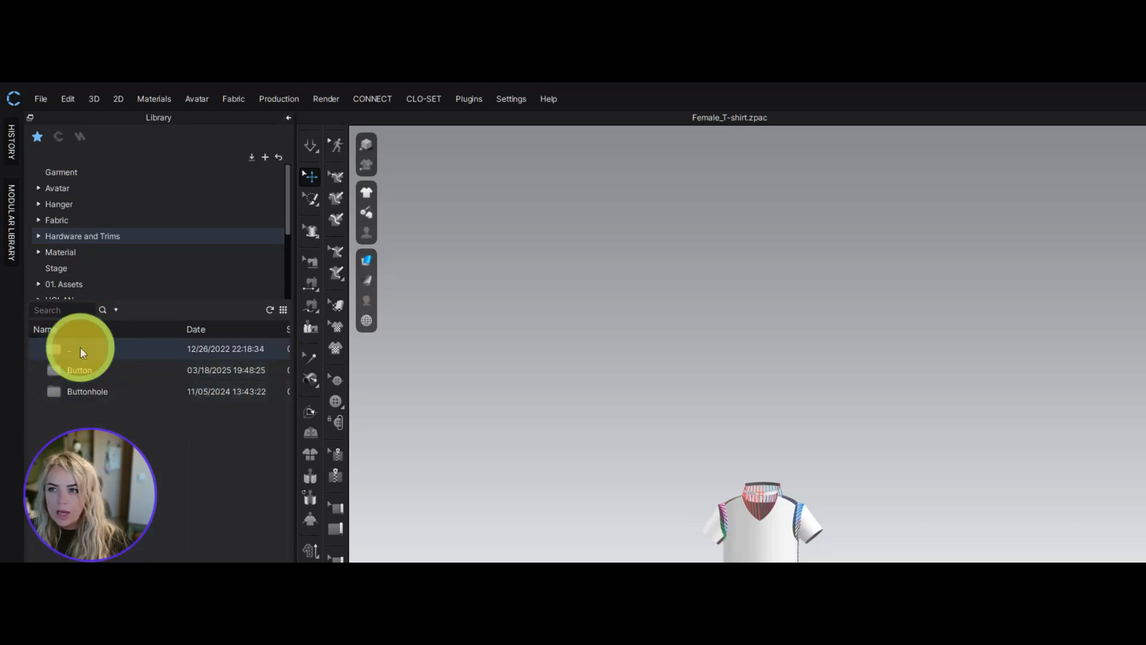
{"action": "double_click", "coordinate": [80, 348]}
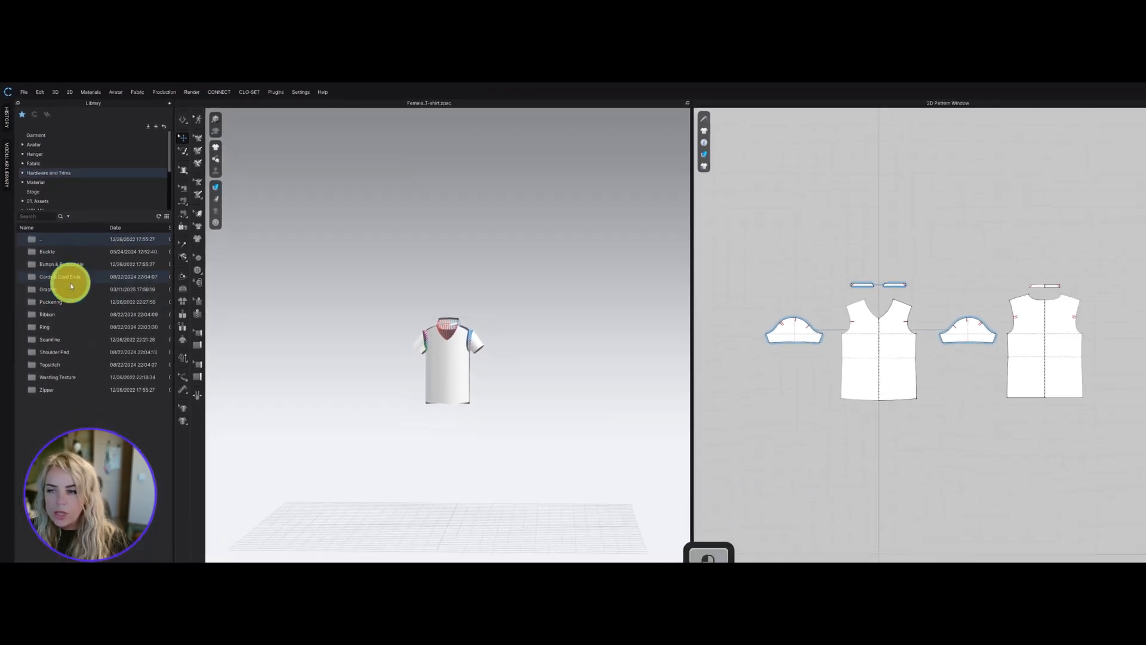
Look through the cord, cord end and stopper files in Cords & Cord Ends and return to the Hardware and Trims list
{"action": "double_click", "coordinate": [96, 358]}
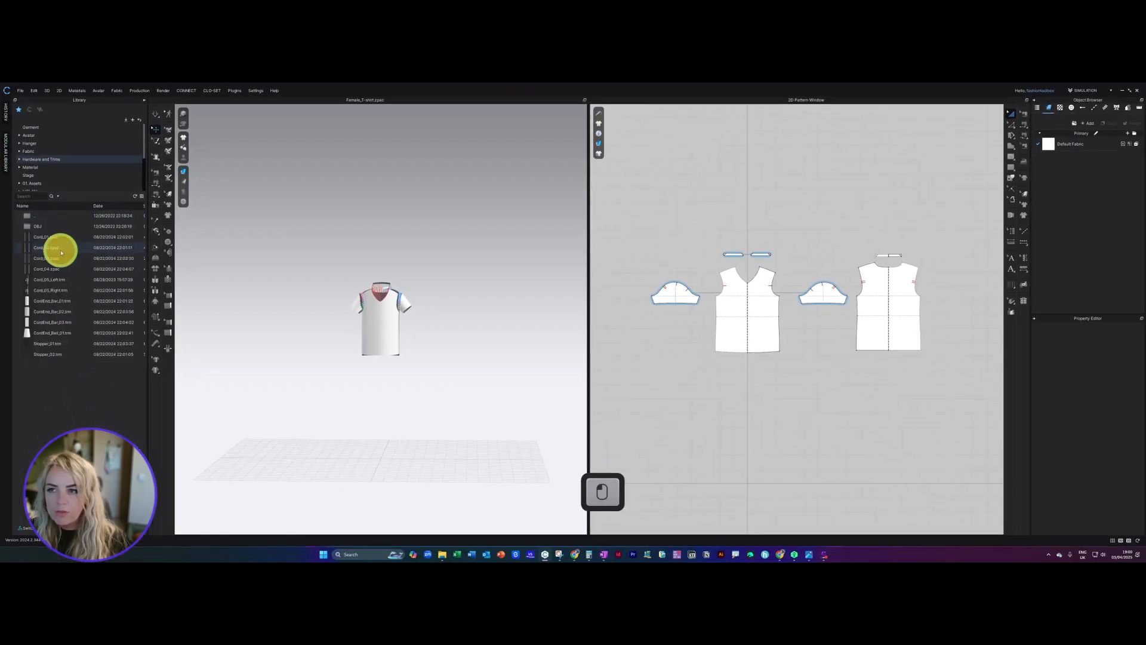
{"action": "mouse_move", "coordinate": [60, 294]}
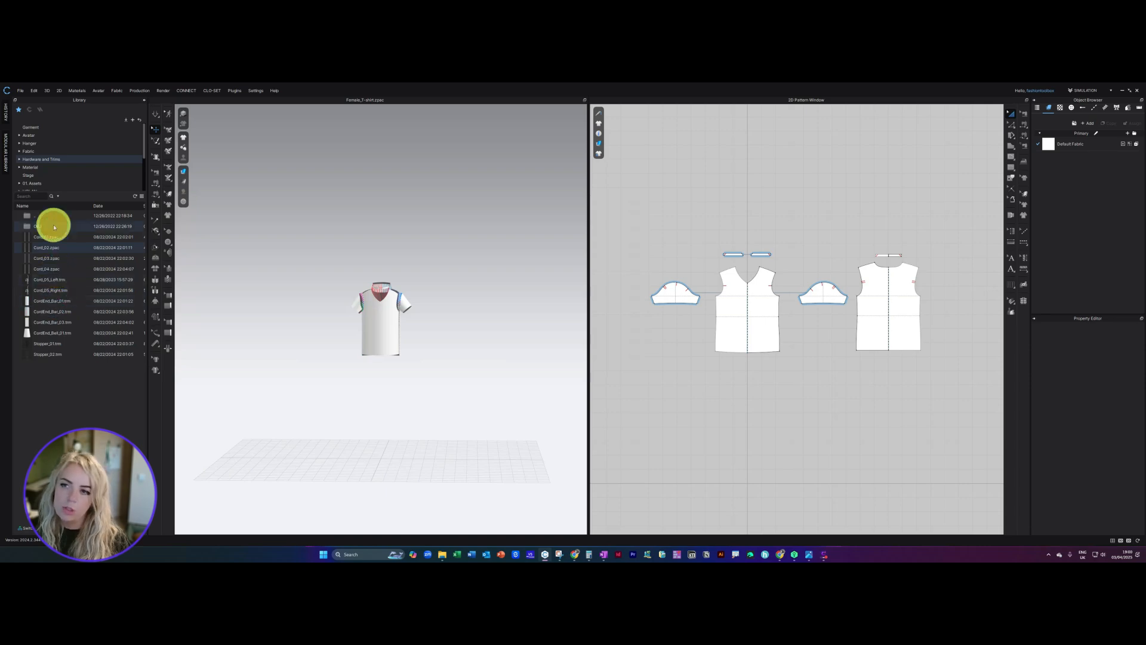
{"action": "left_click", "coordinate": [70, 181]}
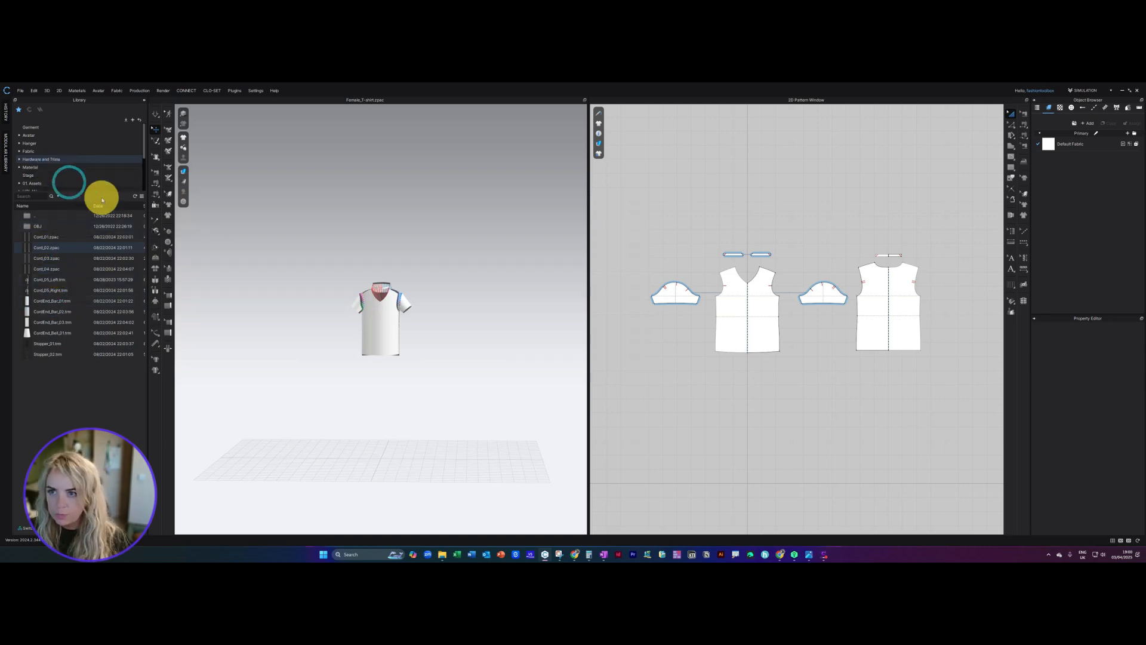
{"action": "left_click", "coordinate": [56, 226]}
{"action": "double_click", "coordinate": [57, 256]}
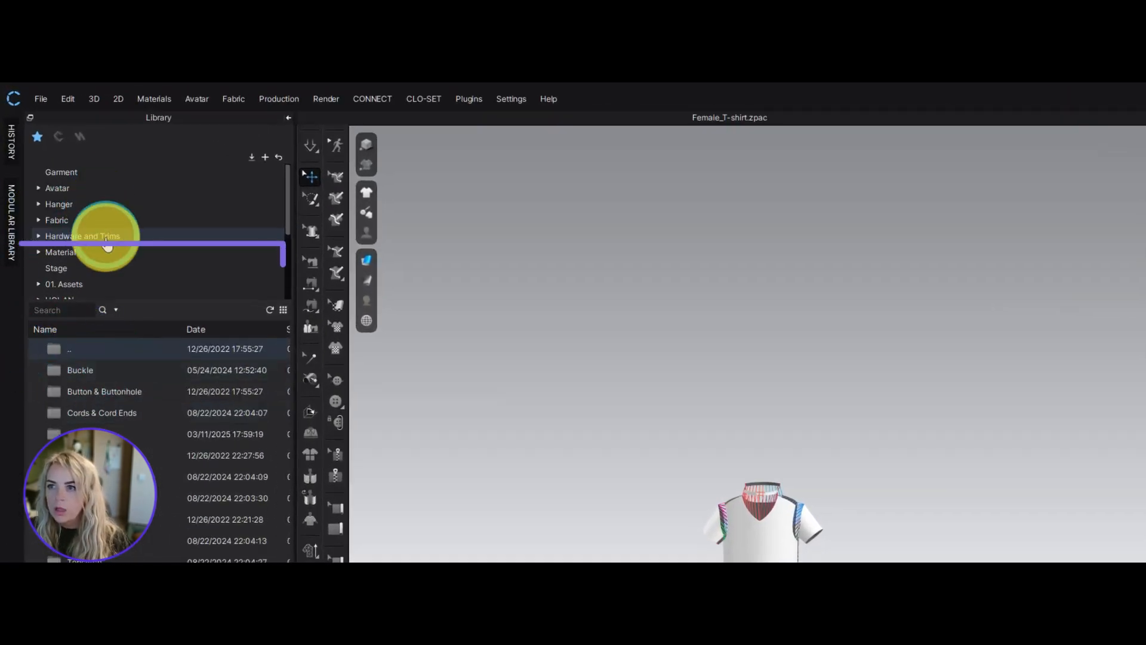
Open the Substance folder in the library's Material category and preview its materials, including taurillon_leather_natural_worn.sbsar
{"action": "left_click", "coordinate": [63, 197]}
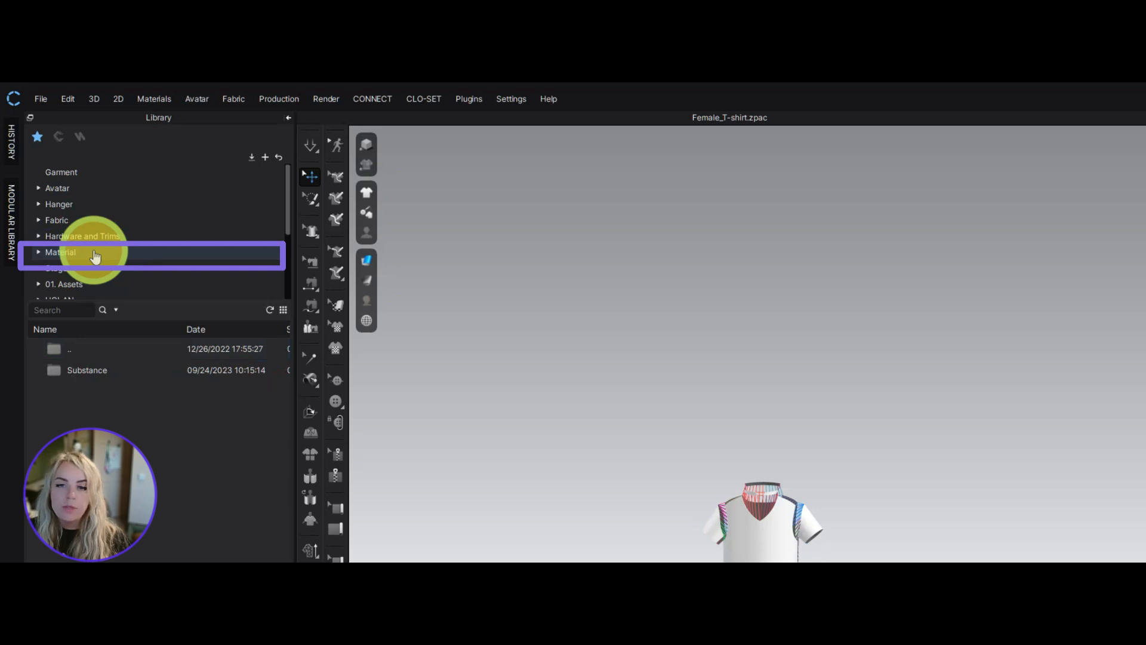
{"action": "double_click", "coordinate": [92, 369]}
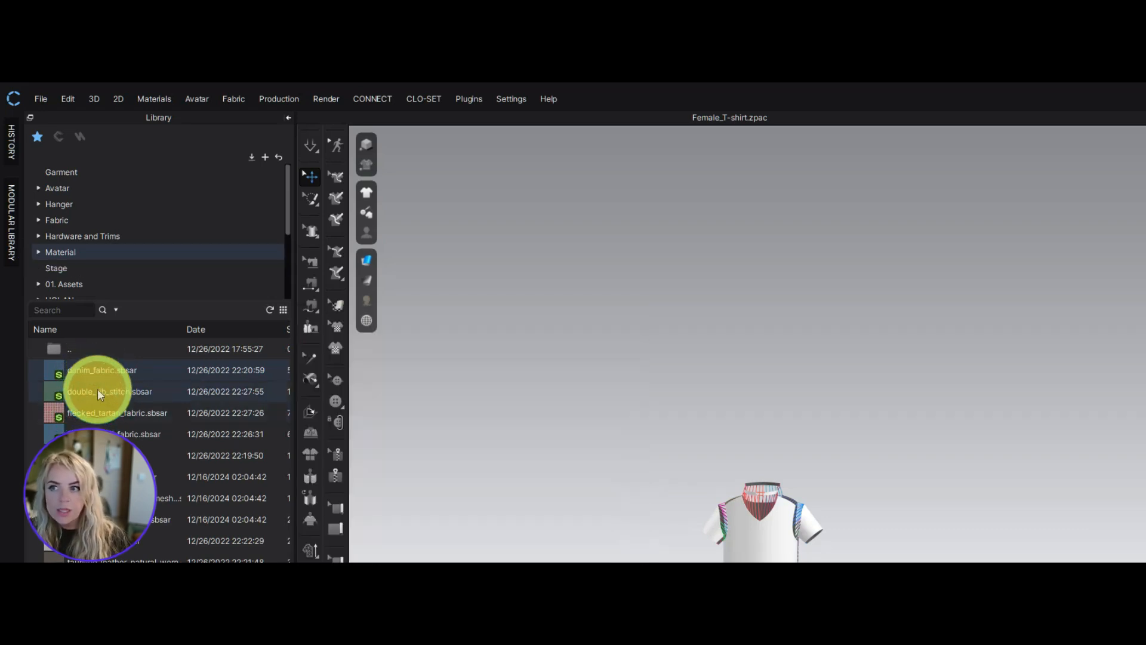
{"action": "mouse_move", "coordinate": [92, 395]}
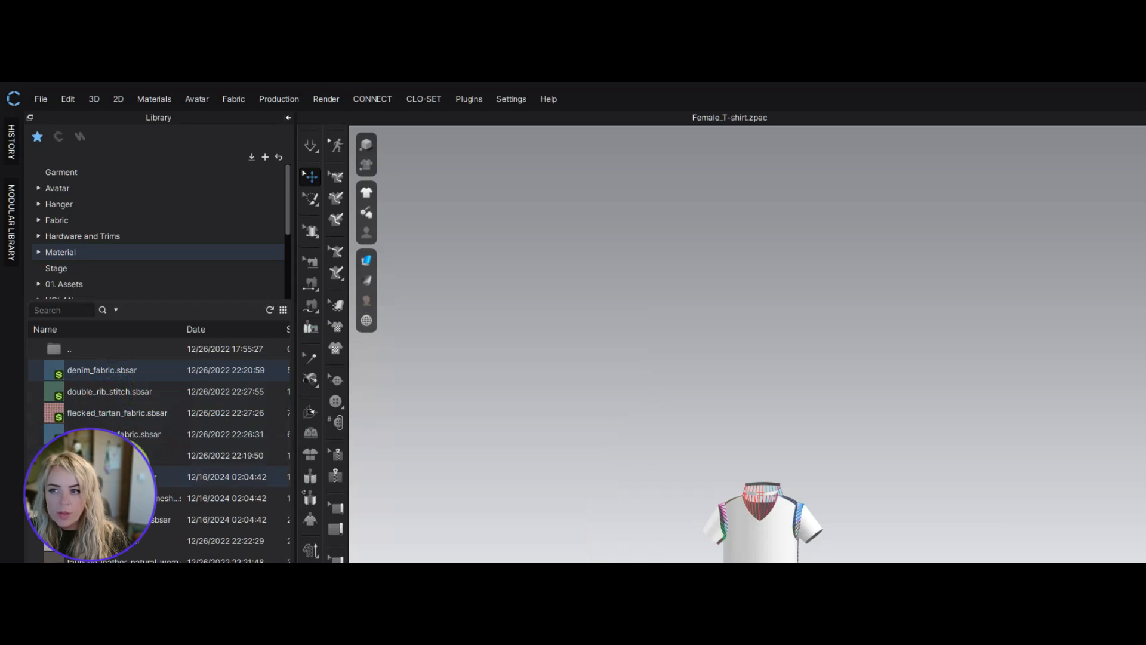
{"action": "mouse_move", "coordinate": [101, 477]}
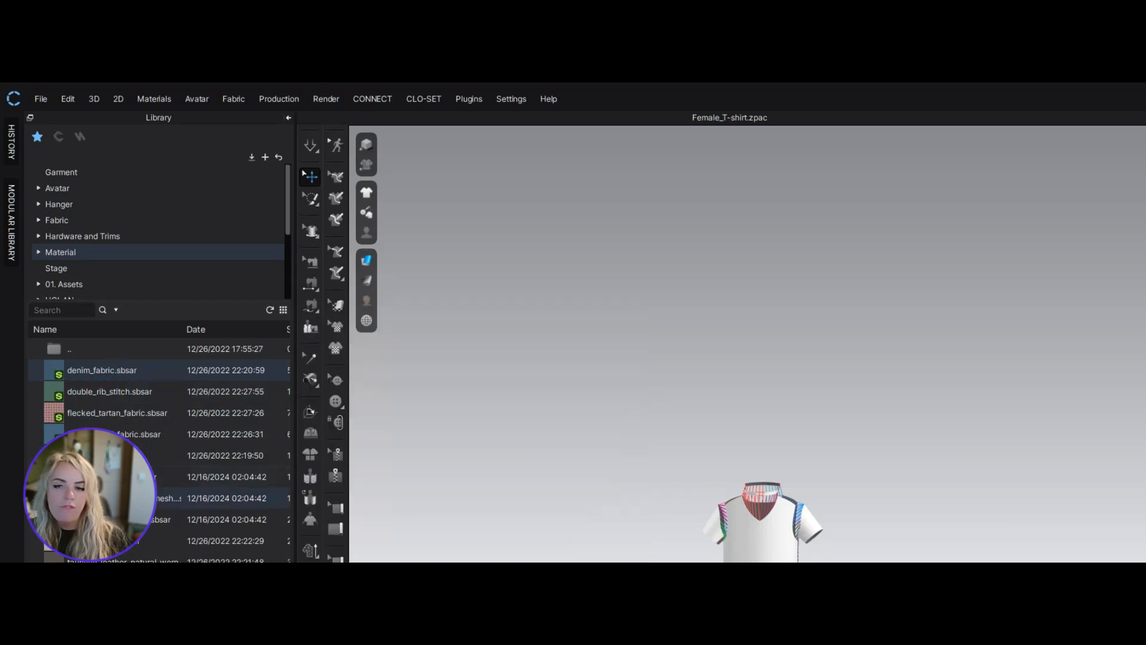
{"action": "mouse_move", "coordinate": [149, 545]}
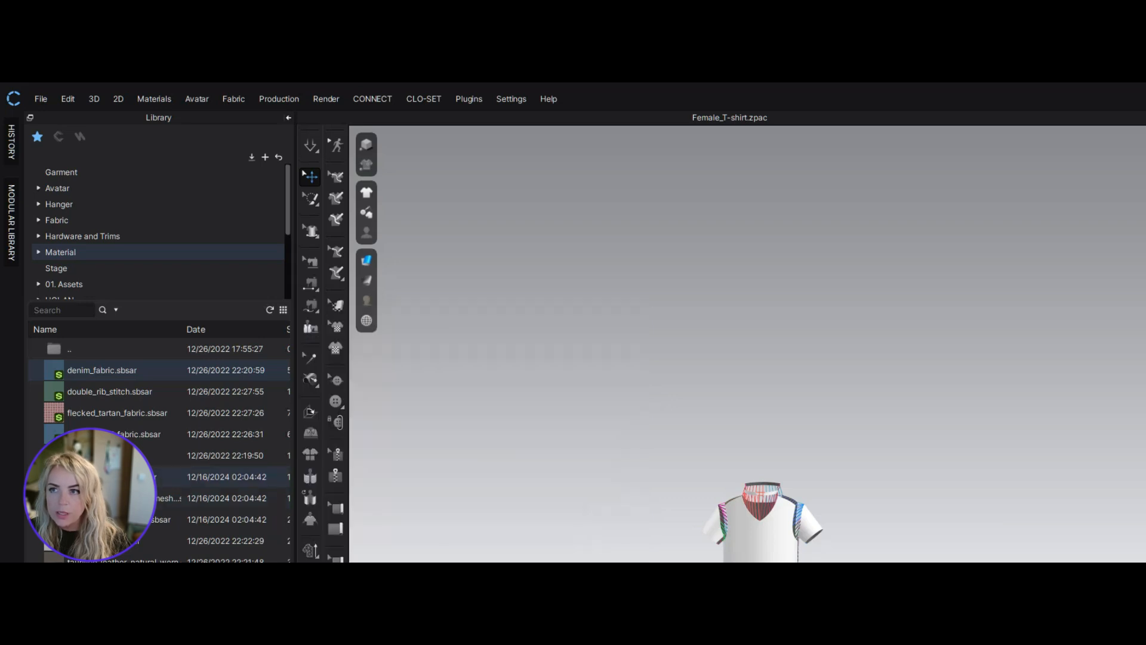
{"action": "left_click", "coordinate": [72, 366]}
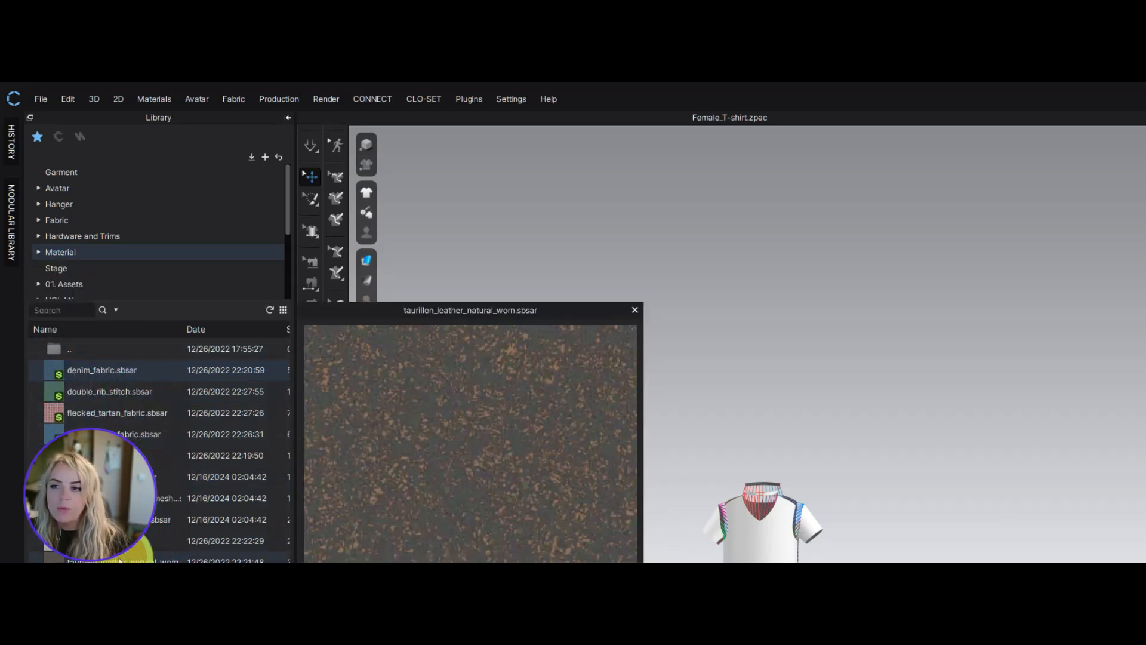
Preview double_rib_stitch.sbsar, and open the library's Stage category to preview stage files including Checkboardhouse.zse, Stage_01.zprj and Stage_03.zse
{"action": "mouse_move", "coordinate": [62, 377]}
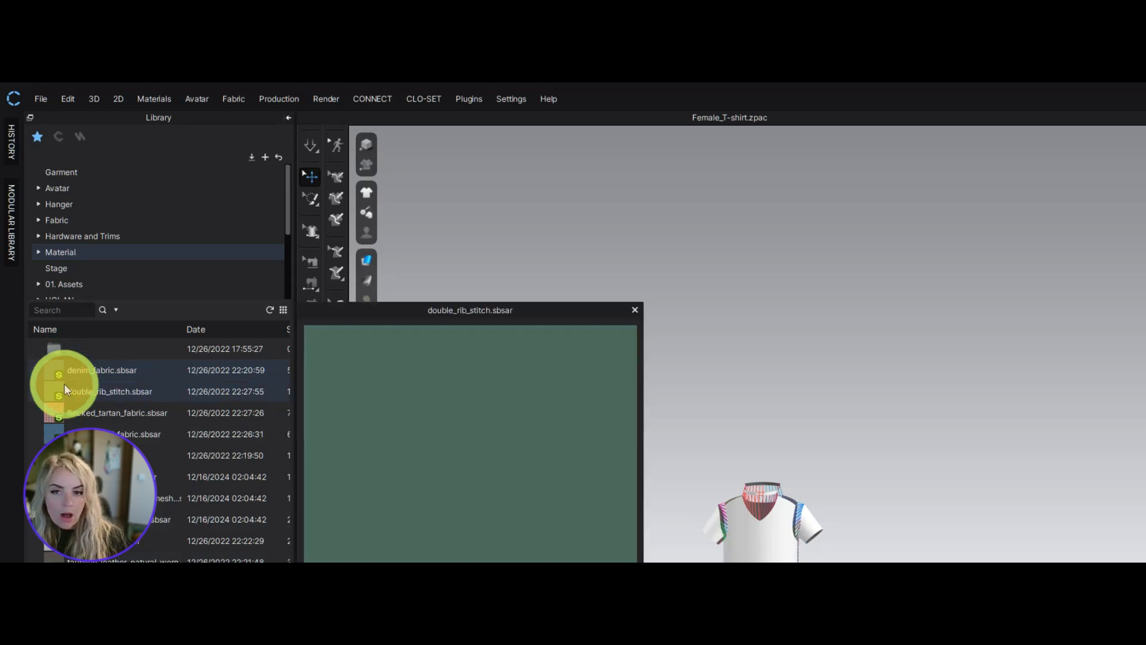
{"action": "mouse_move", "coordinate": [102, 409]}
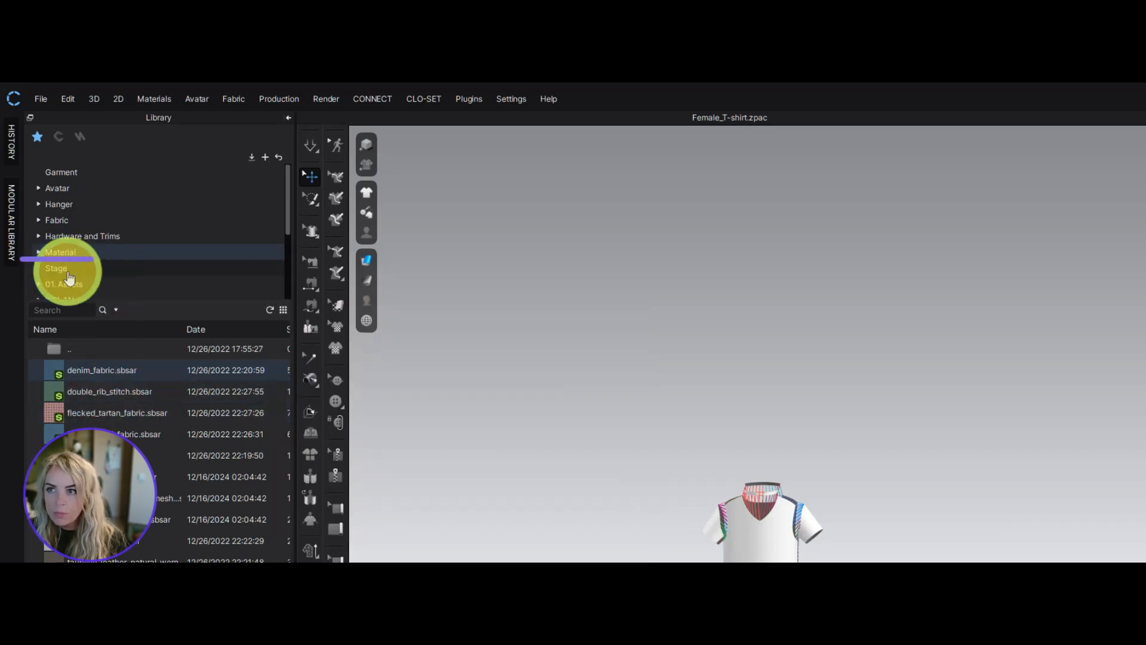
{"action": "left_click", "coordinate": [69, 273]}
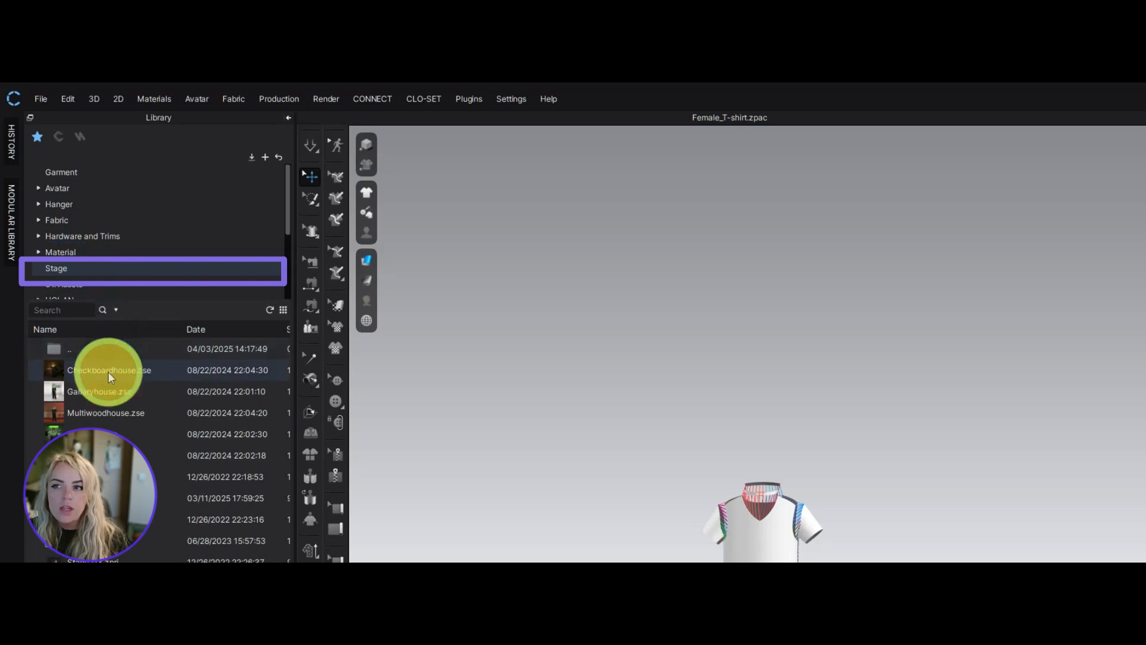
{"action": "mouse_move", "coordinate": [109, 371]}
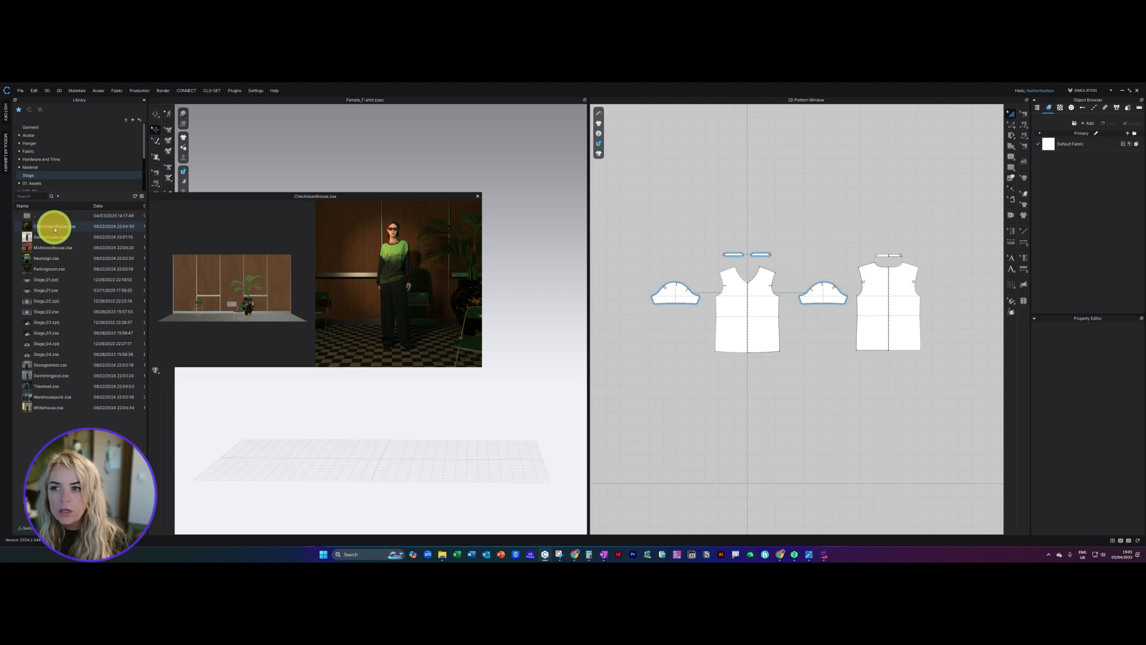
{"action": "mouse_move", "coordinate": [65, 279]}
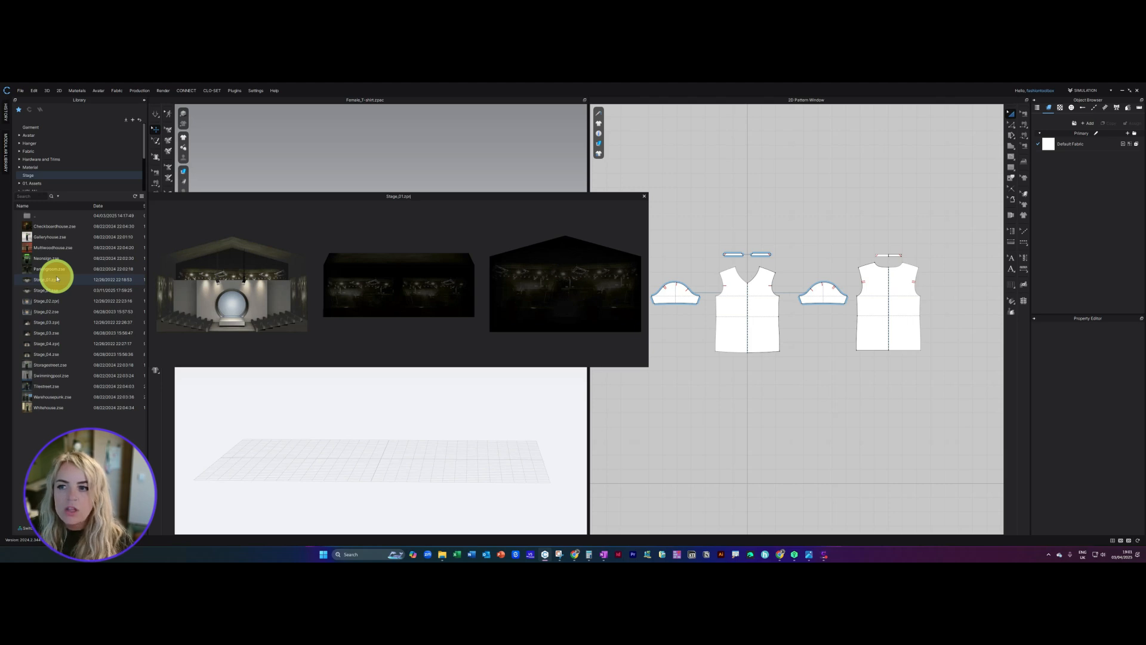
{"action": "mouse_move", "coordinate": [65, 336]}
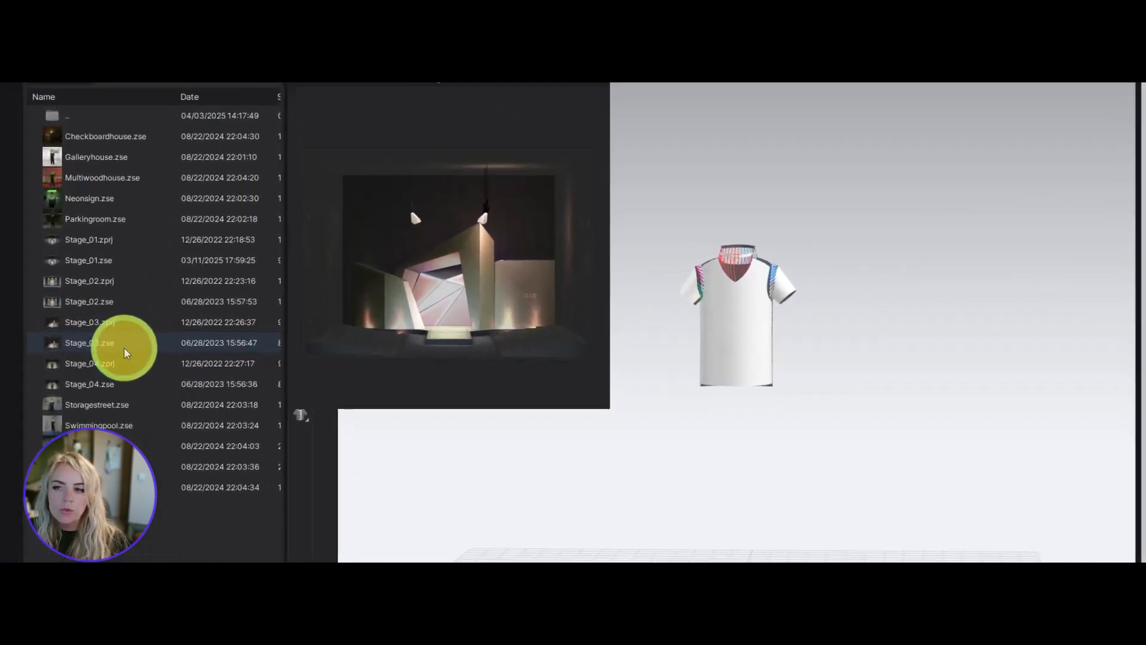
Check the available file actions for Stage_03.zse and go up from the Stage folder to its parent folder
{"action": "right_click", "coordinate": [64, 336]}
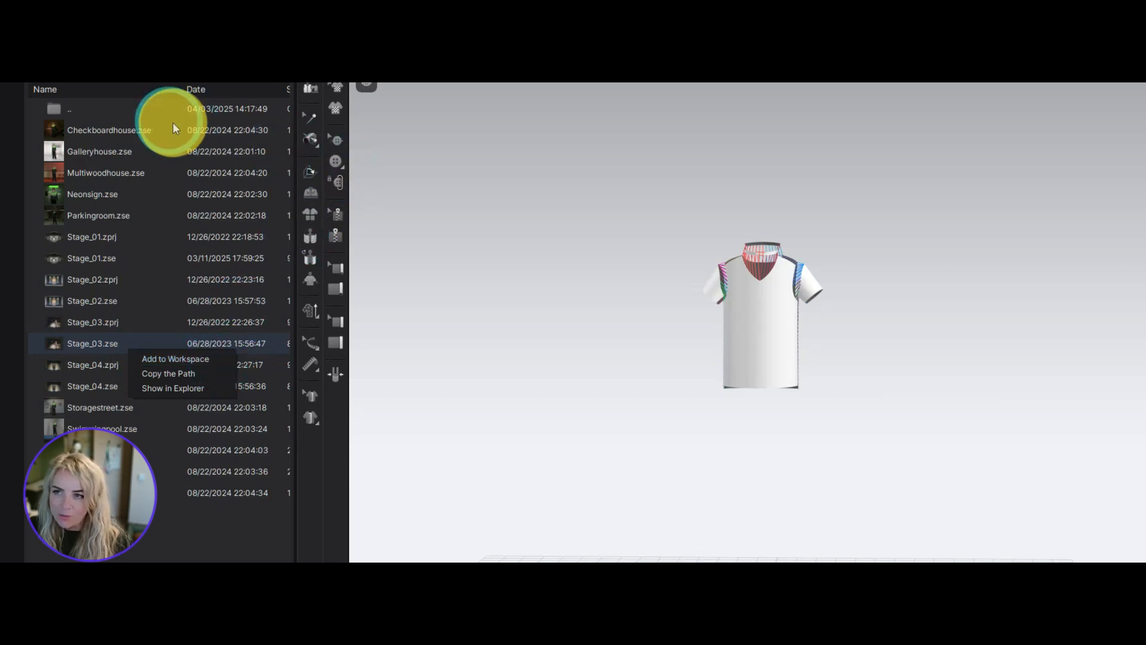
{"action": "left_click", "coordinate": [58, 108]}
{"action": "double_click", "coordinate": [59, 107]}
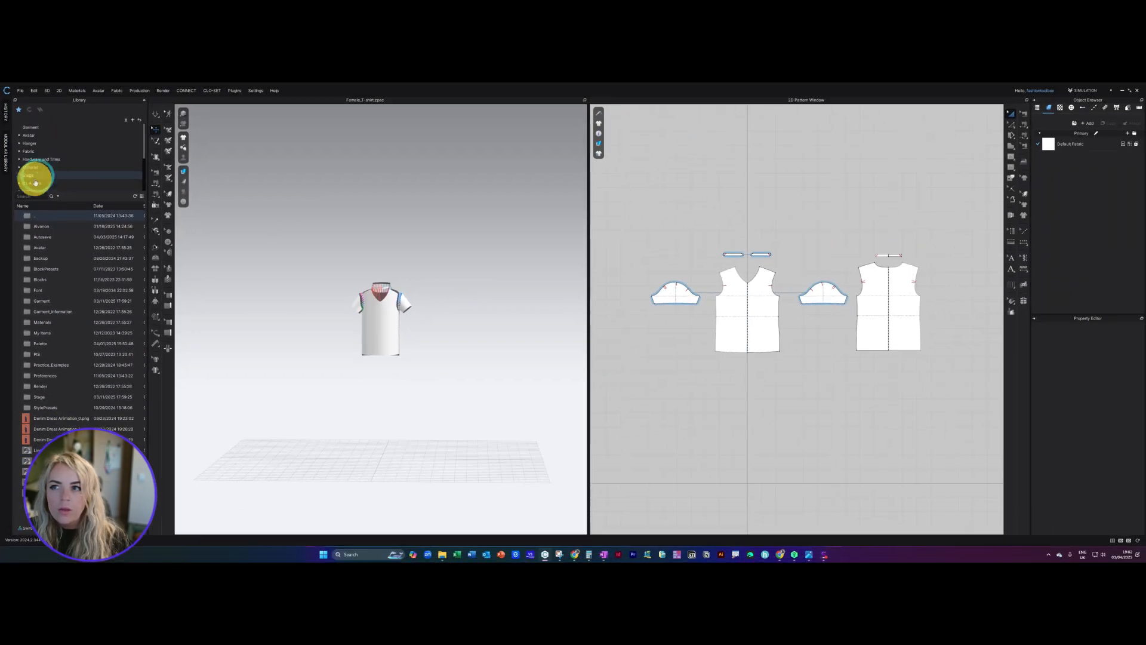
Add the Downloads folder to the library's folder list and show its contents
{"action": "scroll", "coordinate": [48, 174], "scroll_direction": "up", "scroll_amount": 3}
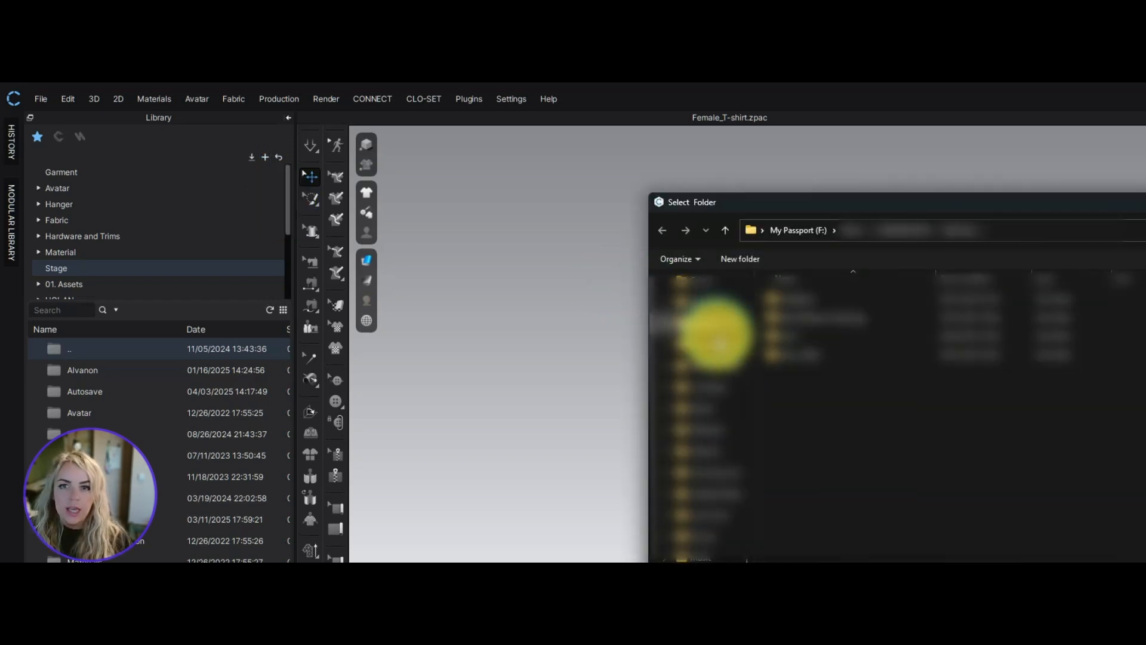
{"action": "scroll", "coordinate": [719, 332], "scroll_direction": "up", "scroll_amount": 5}
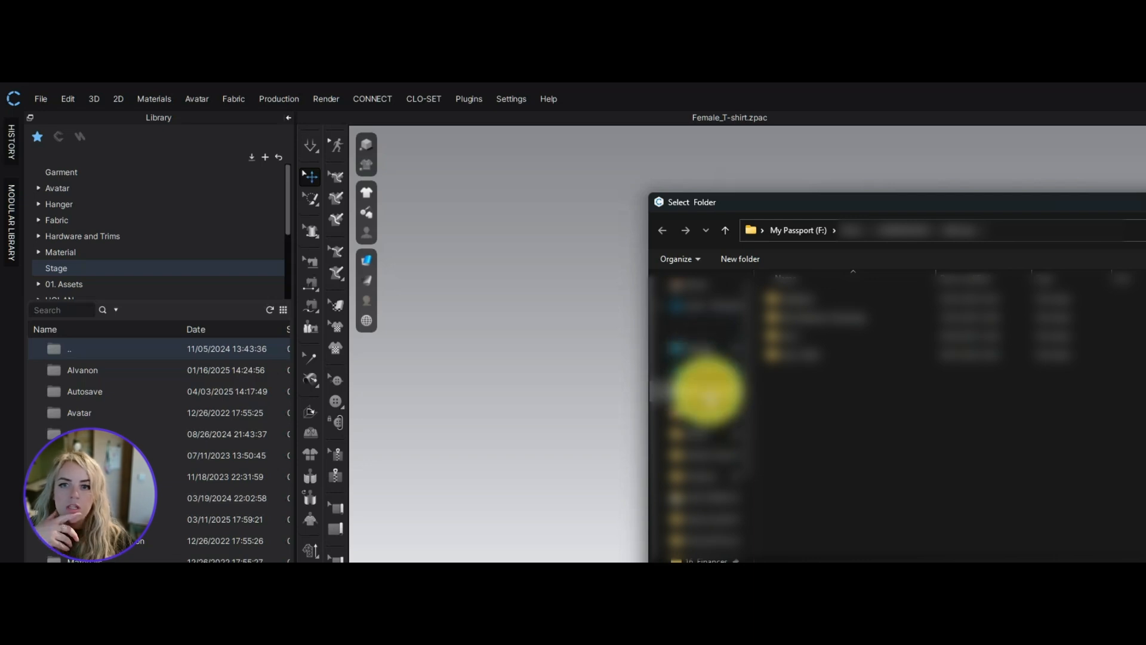
{"action": "left_click", "coordinate": [700, 370]}
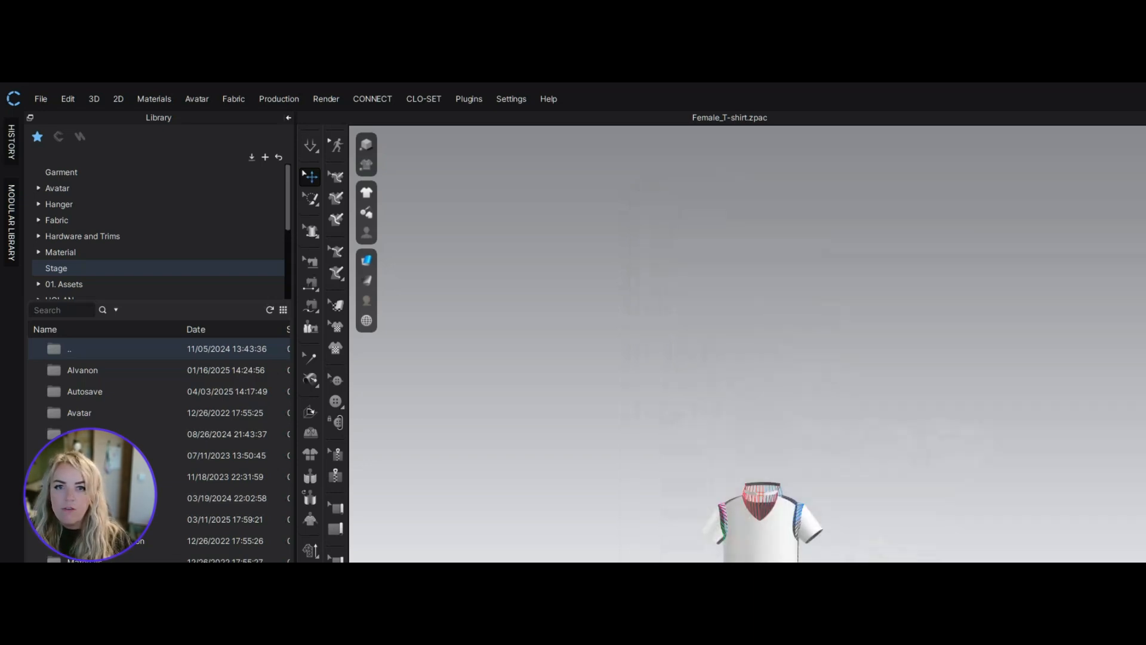
{"action": "left_click_drag", "start_coordinate": [288, 192], "coordinate": [286, 279]}
{"action": "left_click", "coordinate": [87, 285]}
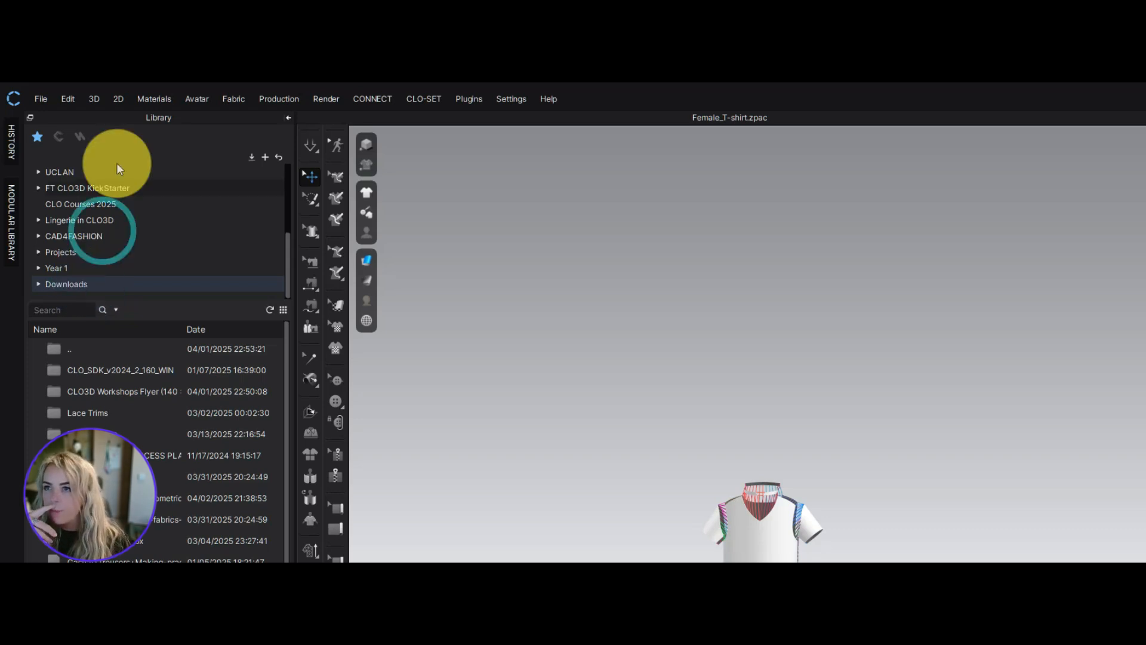
{"action": "scroll", "coordinate": [117, 235], "scroll_direction": "up", "scroll_amount": 3}
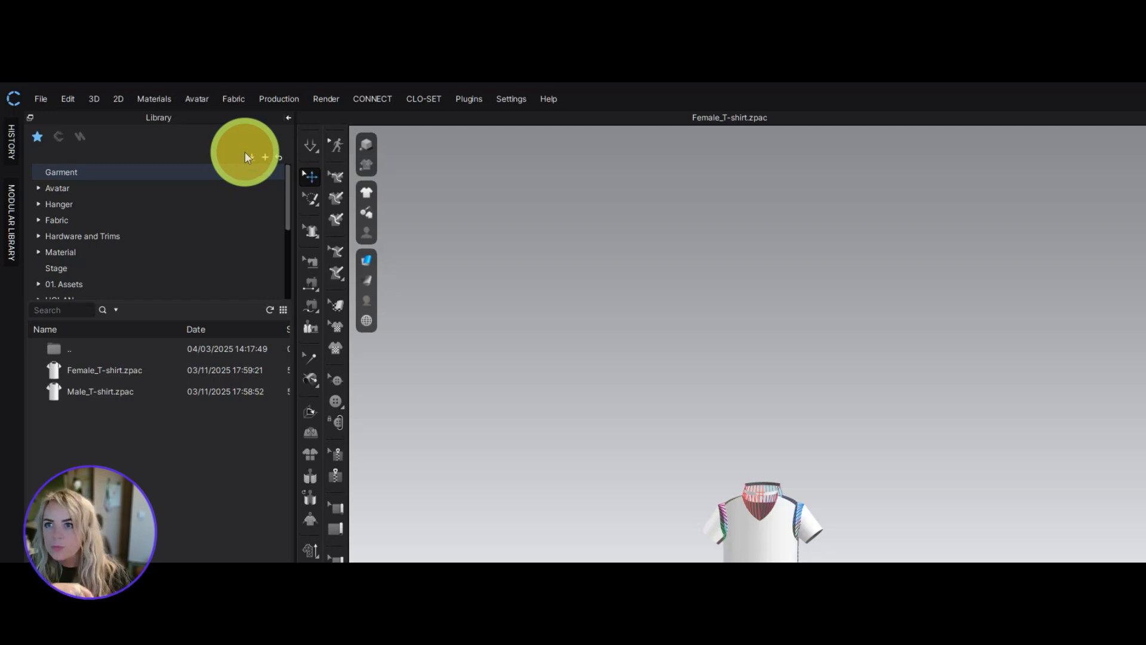
Look through the library's CLO-SET and CONNECT sources, dismissing the login-session notice and viewing CONNECT's New and My Items sections
{"action": "left_click", "coordinate": [58, 138]}
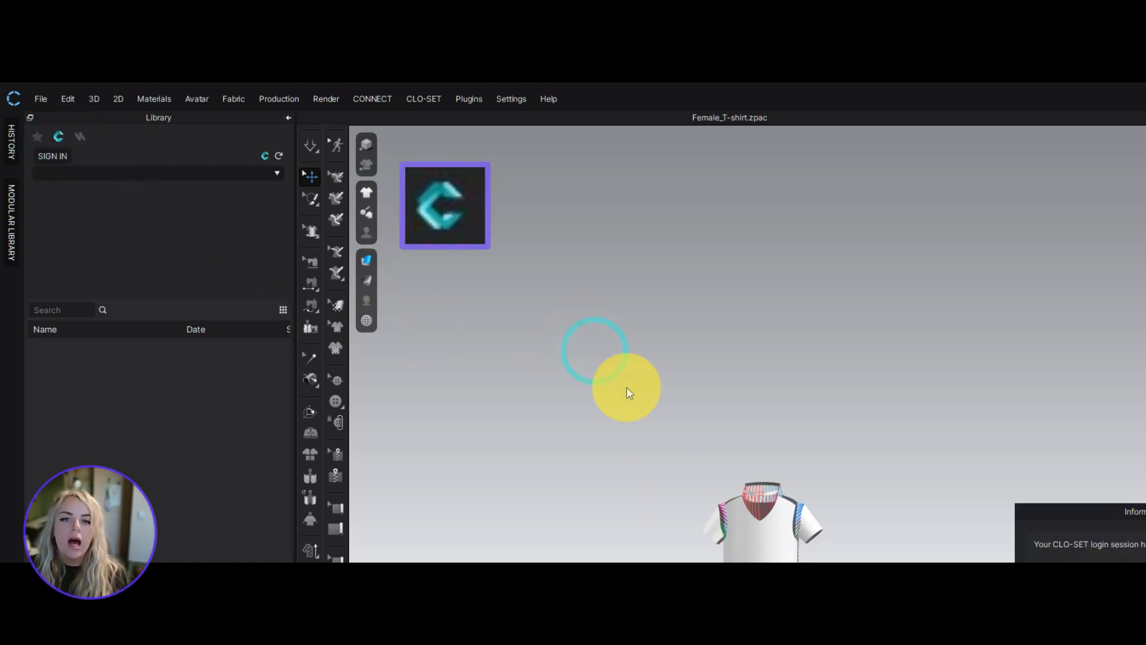
{"action": "left_click", "coordinate": [693, 524]}
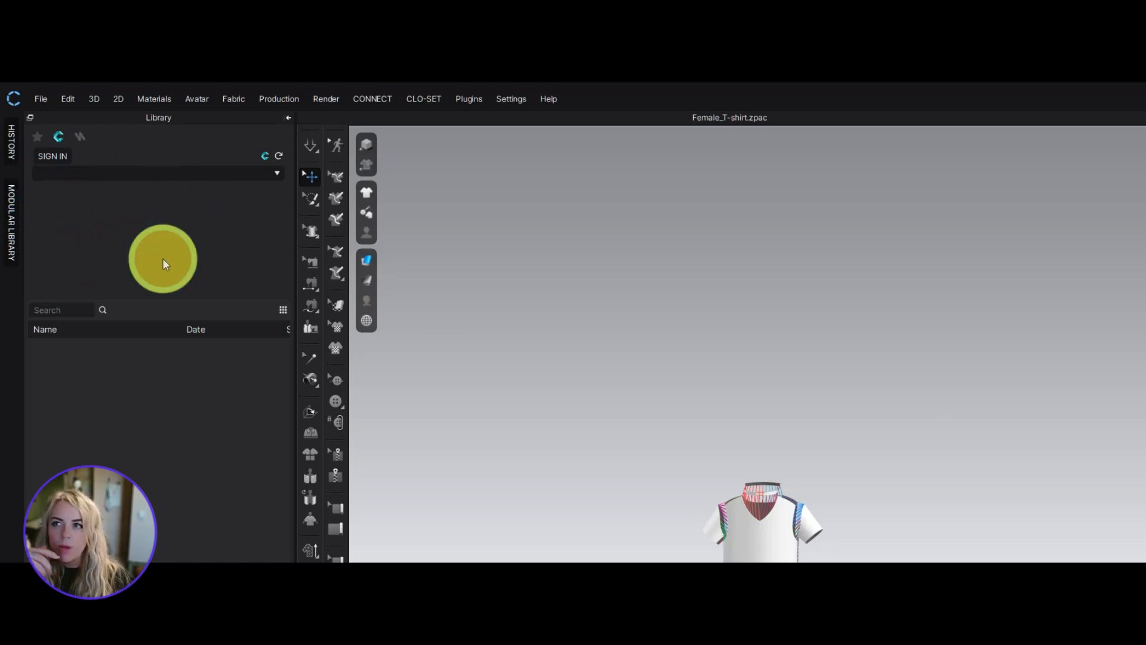
{"action": "left_click", "coordinate": [78, 139]}
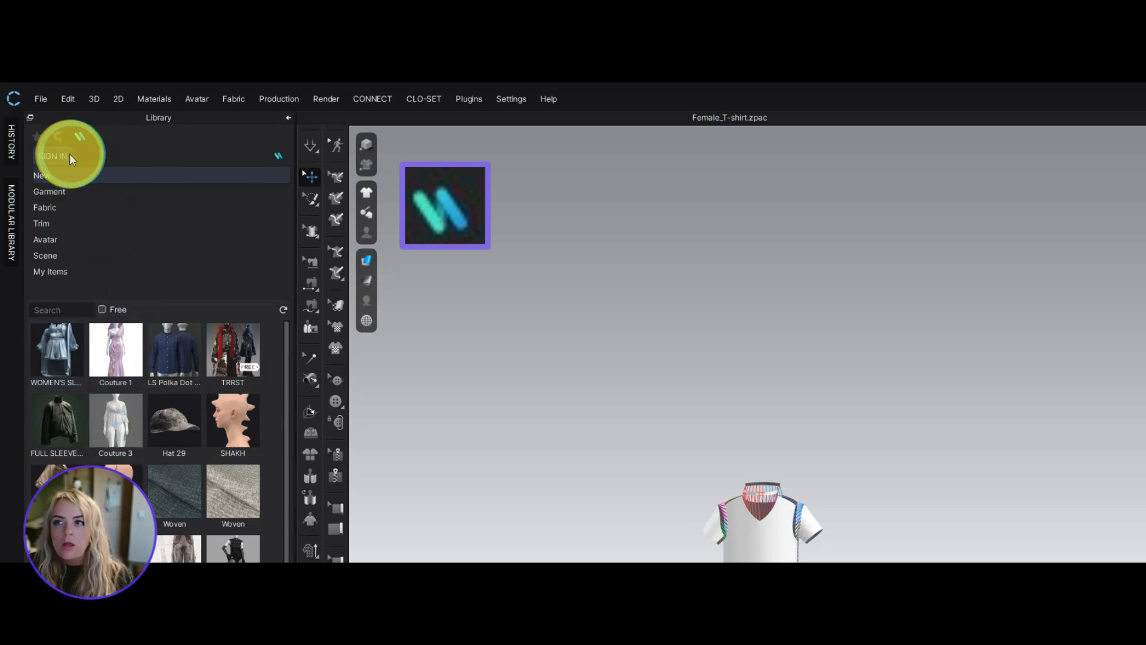
{"action": "left_click", "coordinate": [67, 273]}
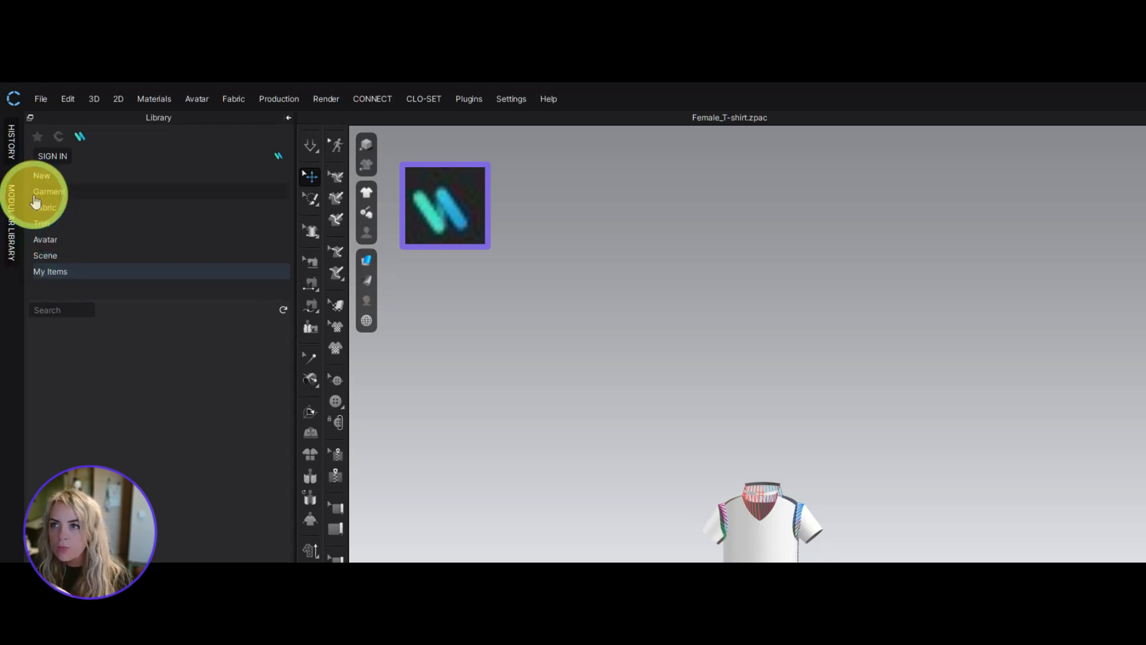
{"action": "left_click", "coordinate": [45, 181]}
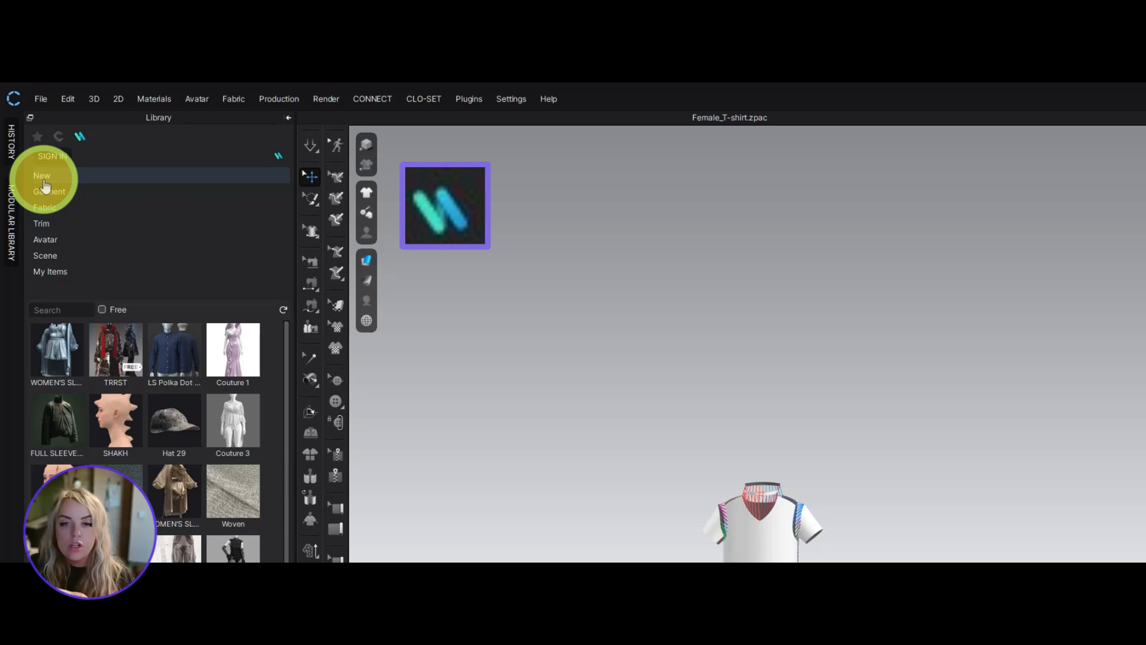
{"action": "left_click", "coordinate": [60, 273]}
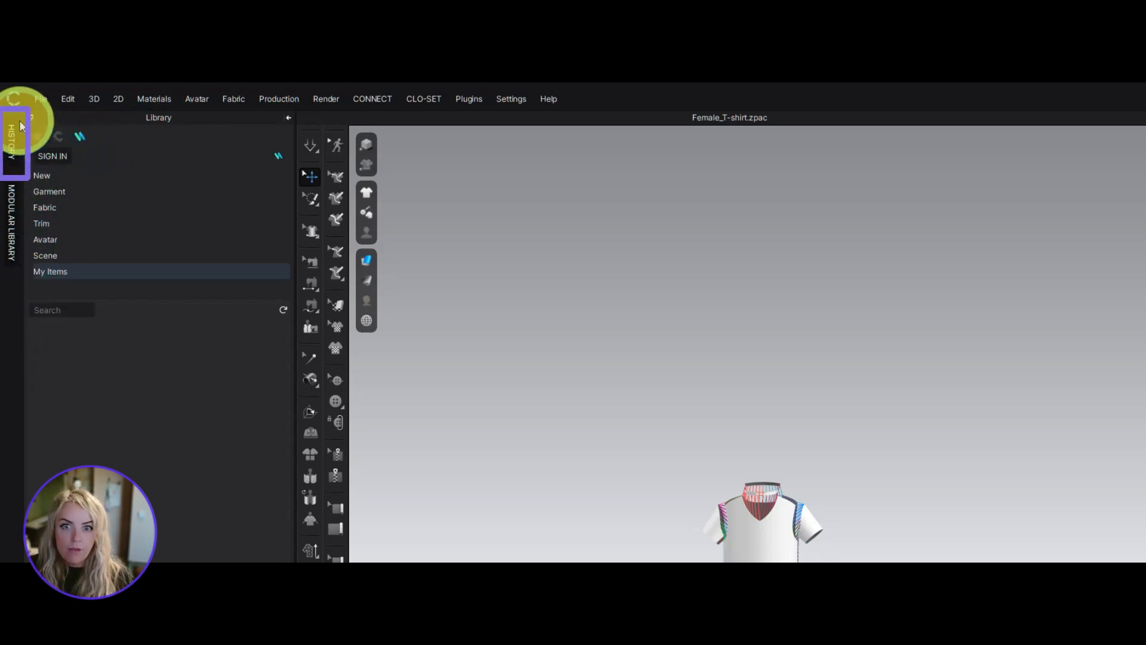
Open the History window, select and move the T-shirt's front pattern to record states, and close the window
{"action": "left_click", "coordinate": [17, 157]}
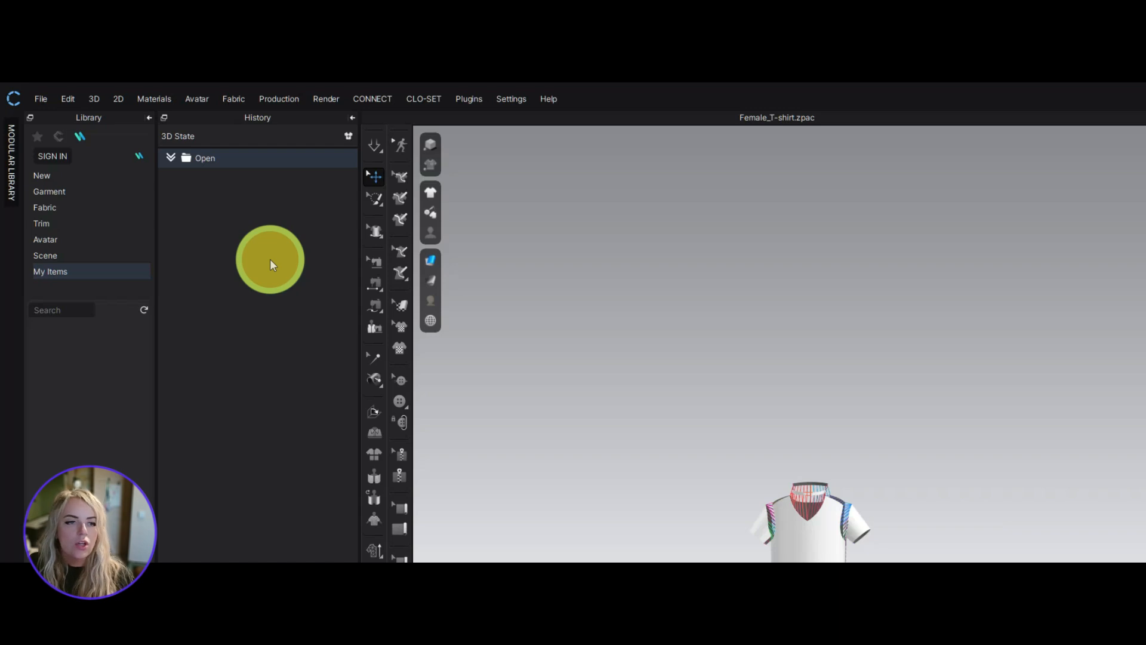
{"action": "left_click", "coordinate": [854, 512]}
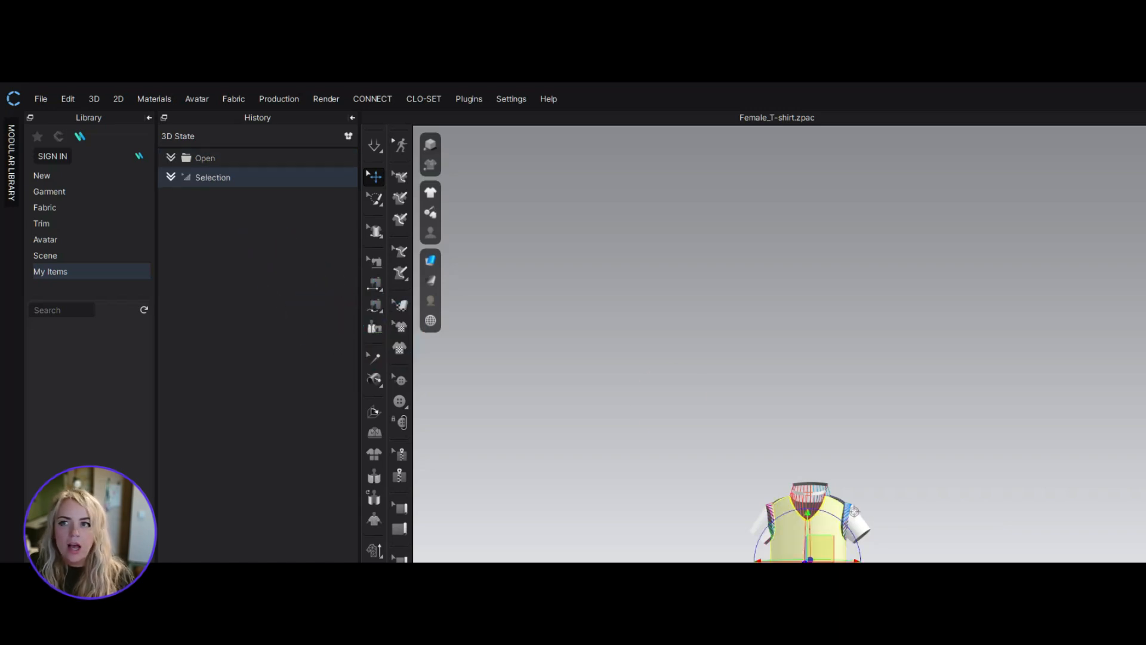
{"action": "left_click", "coordinate": [855, 512]}
{"action": "left_click", "coordinate": [1135, 388]}
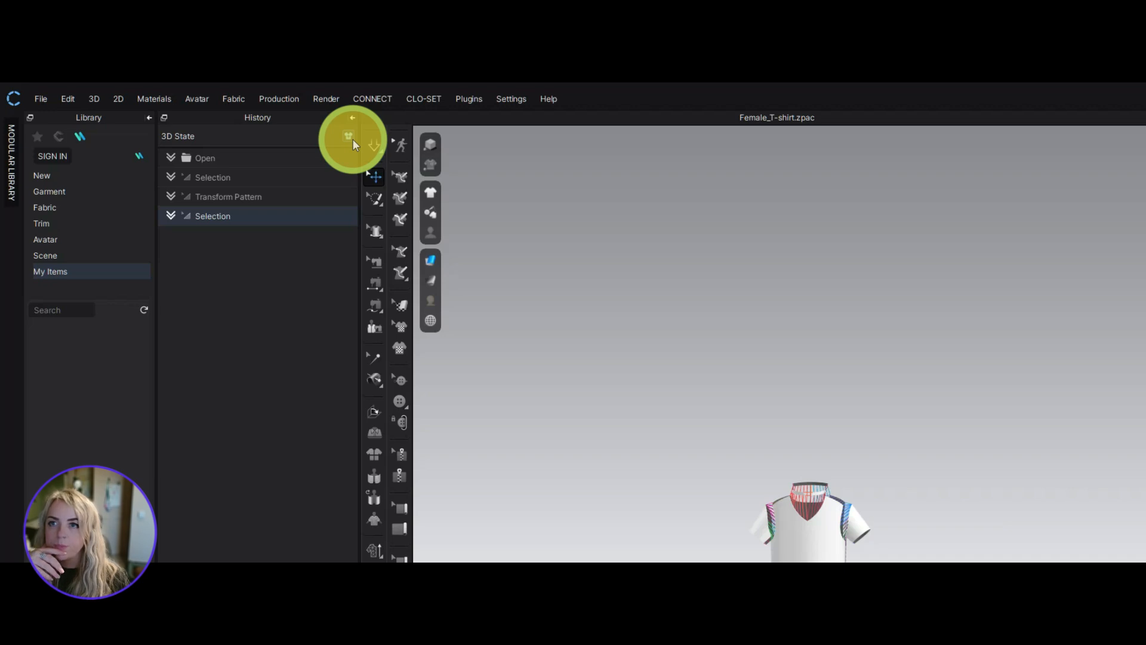
{"action": "left_click", "coordinate": [352, 119]}
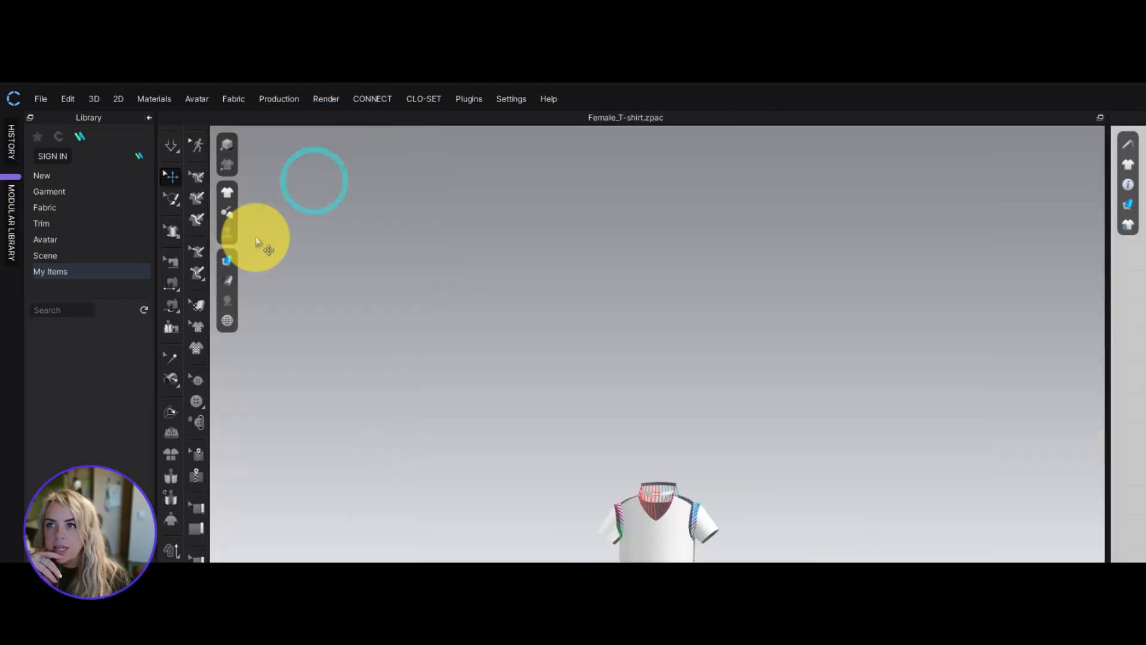
Open the Modular Library and delete all the T-shirt's patterns from the workspace
{"action": "left_click", "coordinate": [14, 214]}
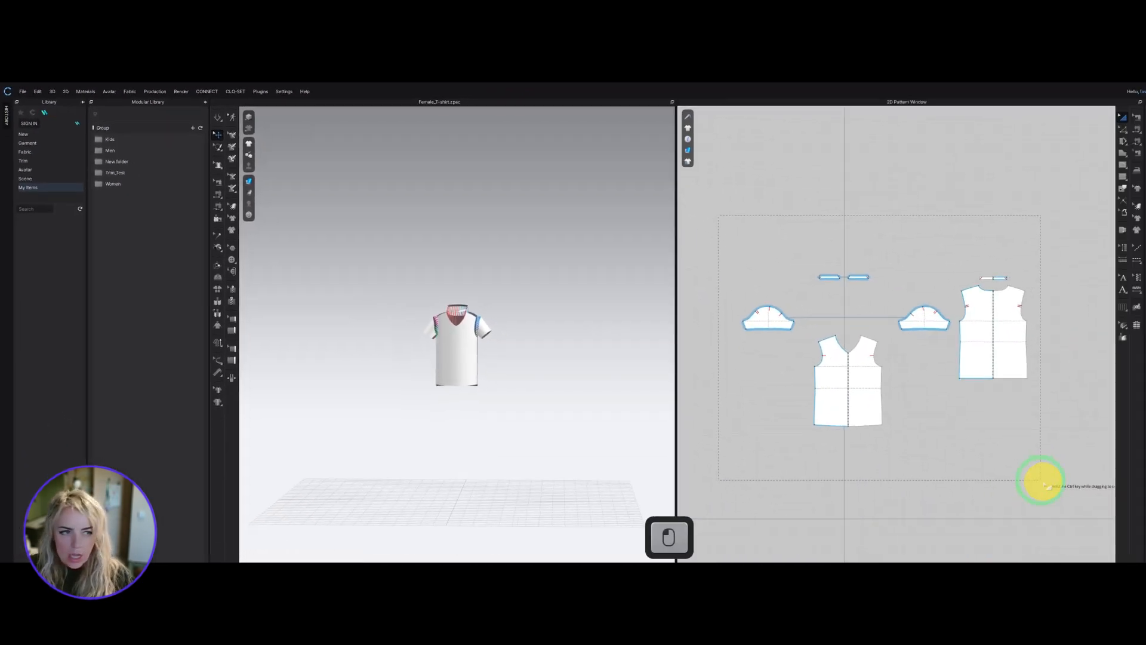
{"action": "key", "text": "ctrl+a"}
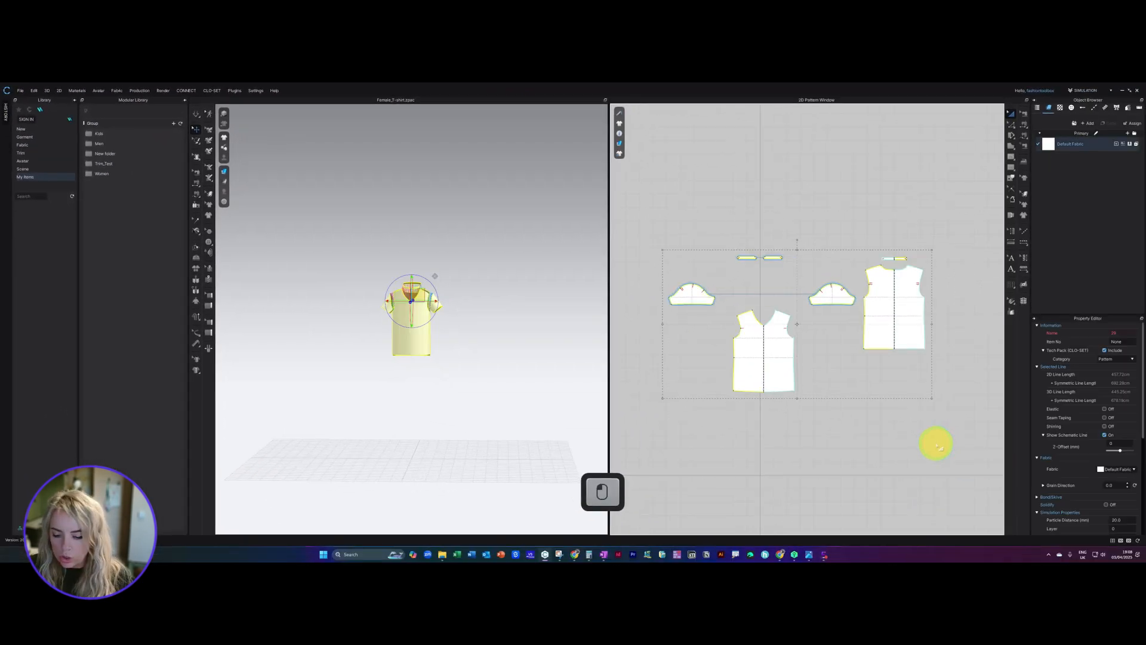
{"action": "key", "text": "Delete"}
Browse the categories of the Modular Library's Women group and open the Raglan Trench style under Jackets
{"action": "double_click", "coordinate": [125, 173]}
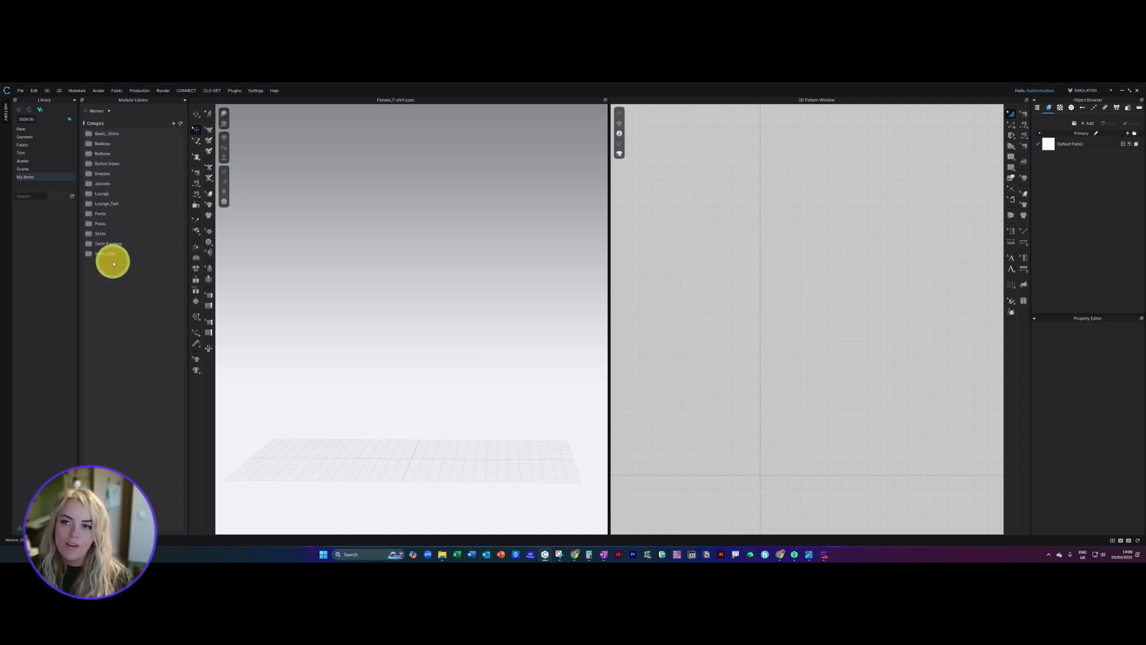
{"action": "left_click", "coordinate": [118, 213]}
{"action": "left_click", "coordinate": [126, 236]}
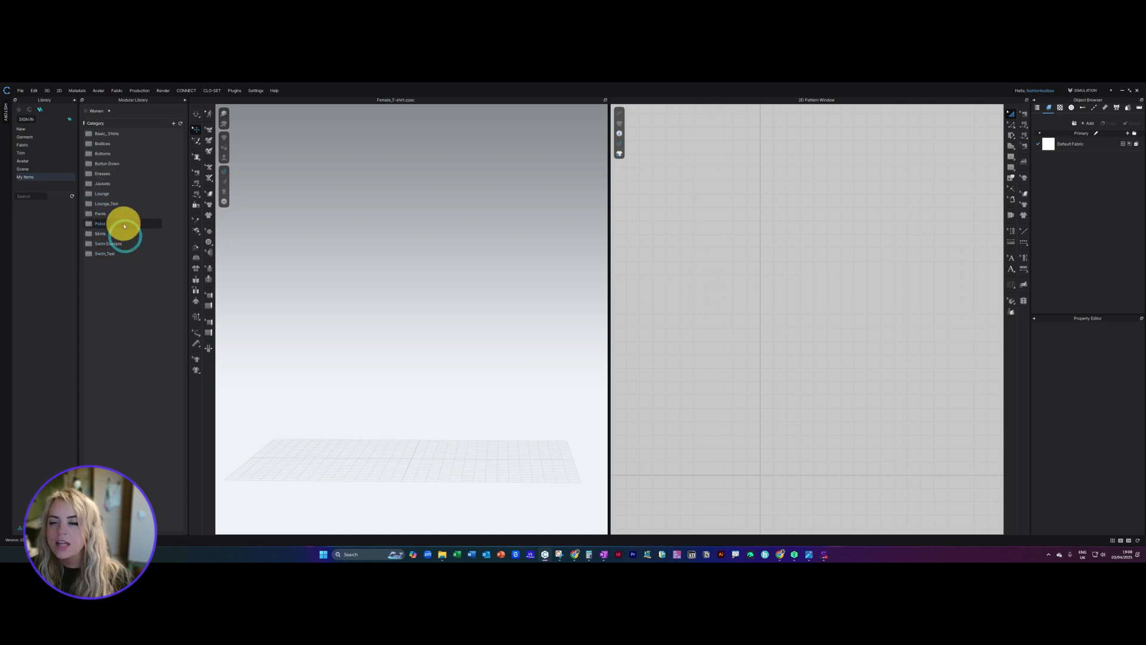
{"action": "left_click", "coordinate": [123, 254]}
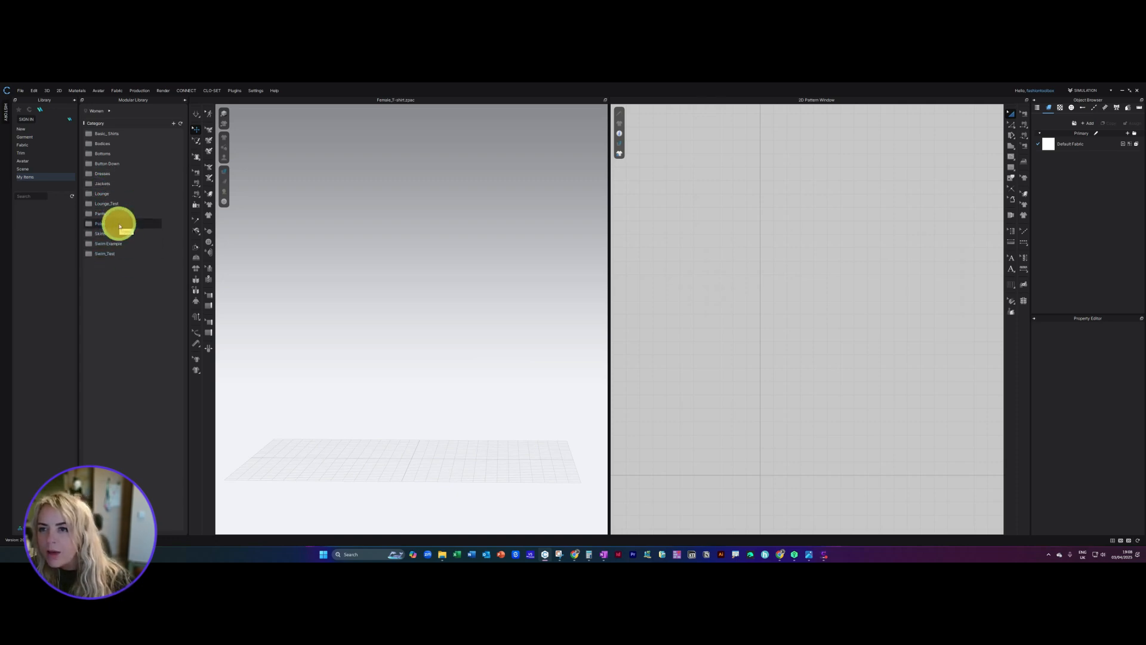
{"action": "double_click", "coordinate": [111, 184]}
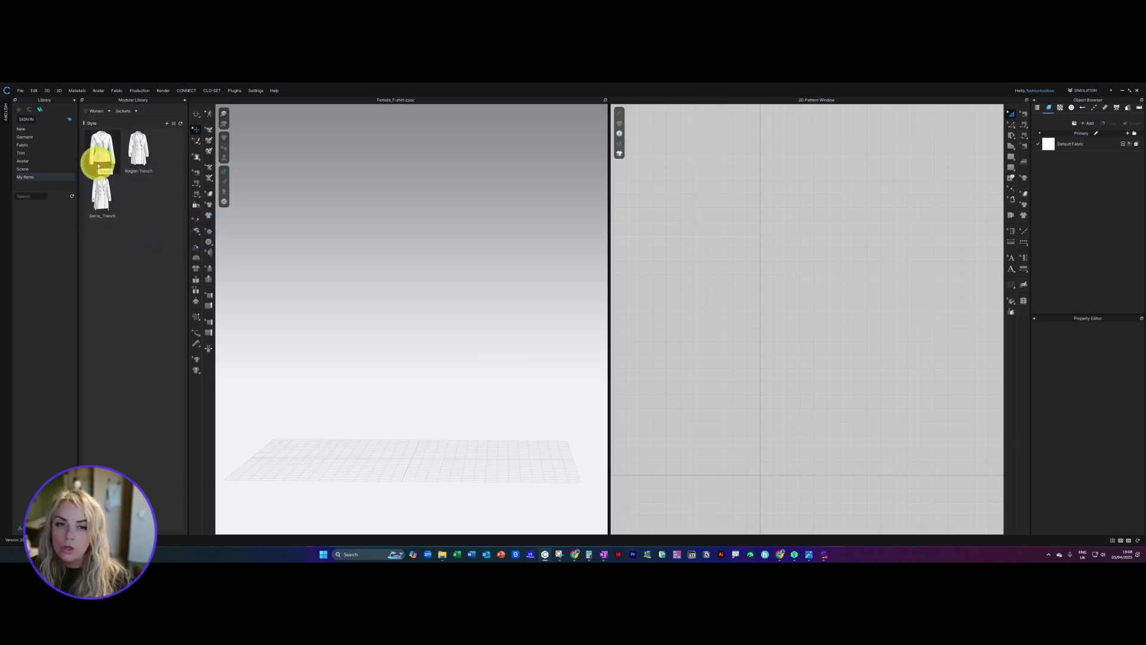
{"action": "left_click", "coordinate": [138, 163]}
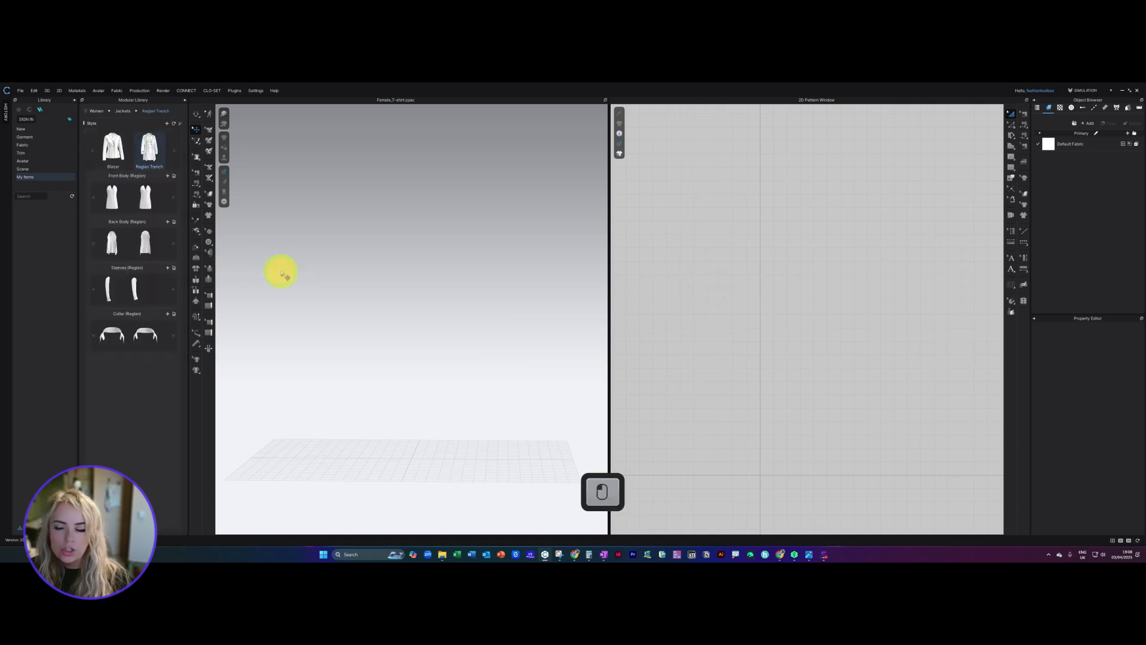
Add the double-breasted Front Body (Raglan) block to the workspace, deselect it and inspect it up close in 3D
{"action": "left_click", "coordinate": [118, 206]}
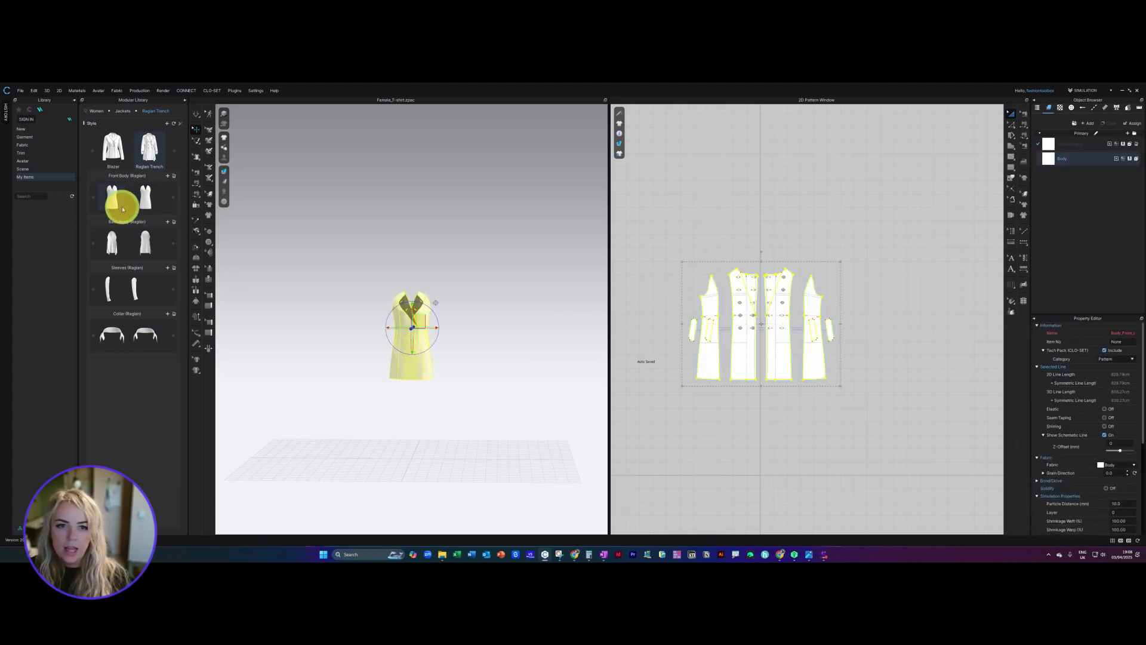
{"action": "scroll", "coordinate": [412, 318], "scroll_direction": "up", "scroll_amount": 5}
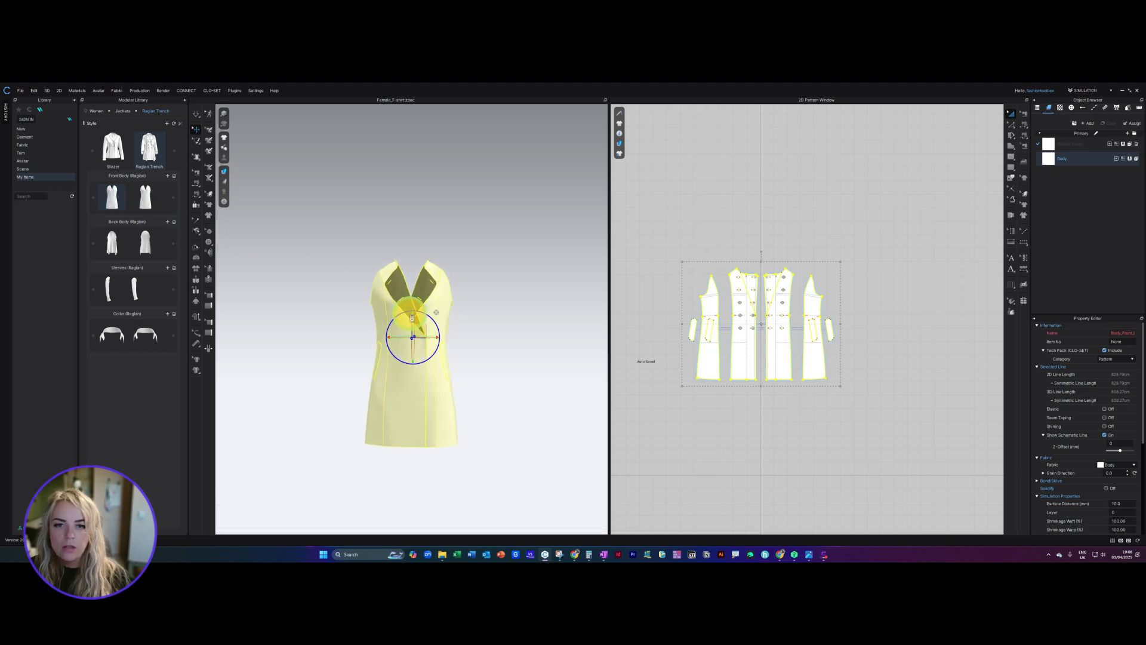
{"action": "scroll", "coordinate": [412, 317], "scroll_direction": "up", "scroll_amount": 4}
{"action": "left_click", "coordinate": [505, 296]}
{"action": "middle_click_drag", "start_coordinate": [504, 291], "coordinate": [495, 219]}
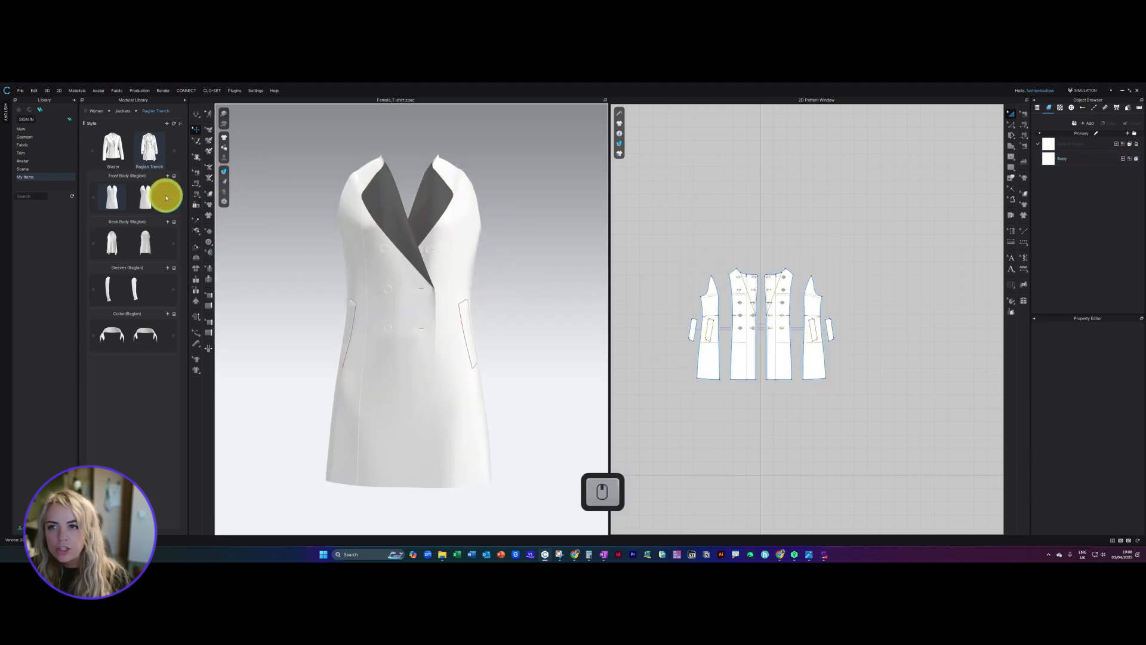
Use the single-breasted Front Body (Raglan) block for the trench and add the first Back Body (Raglan) block
{"action": "left_click", "coordinate": [146, 199]}
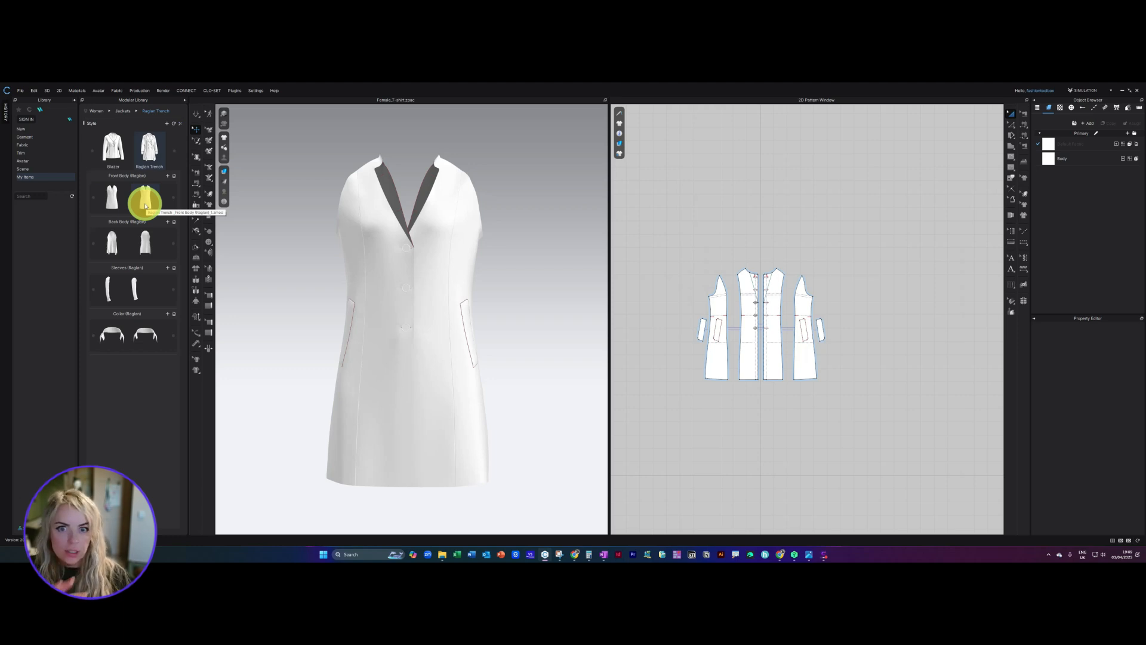
{"action": "left_click", "coordinate": [109, 245]}
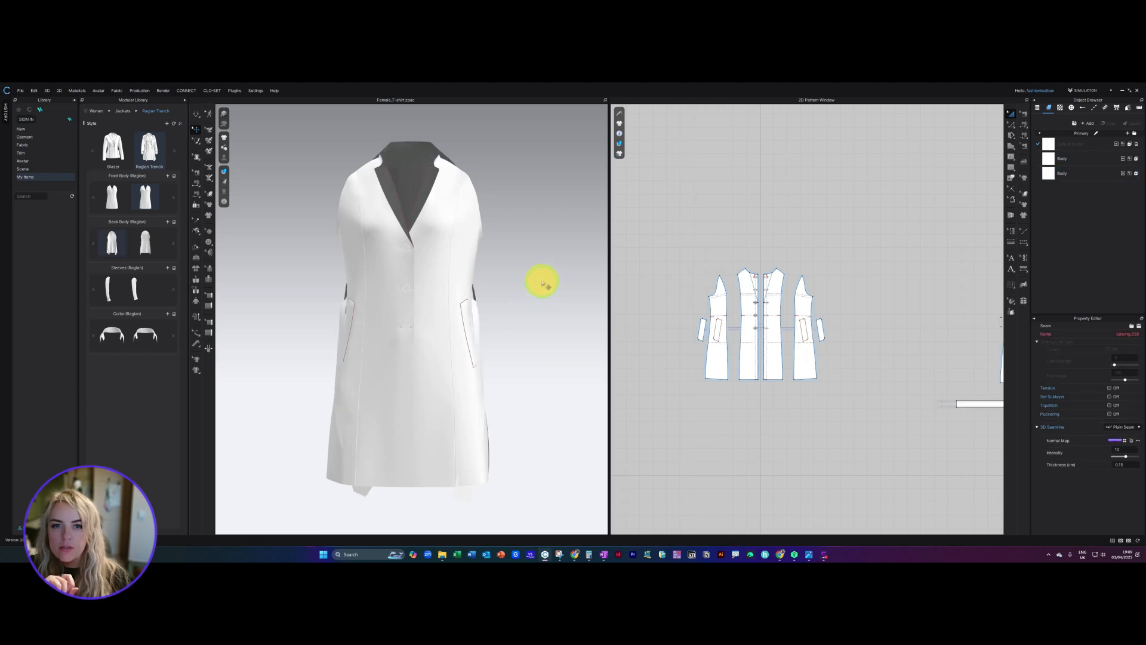
Check the trench from behind, switch to the second Back Body (Raglan) block and add the second Sleeves (Raglan) block
{"action": "right_click_drag", "start_coordinate": [543, 284], "coordinate": [412, 286]}
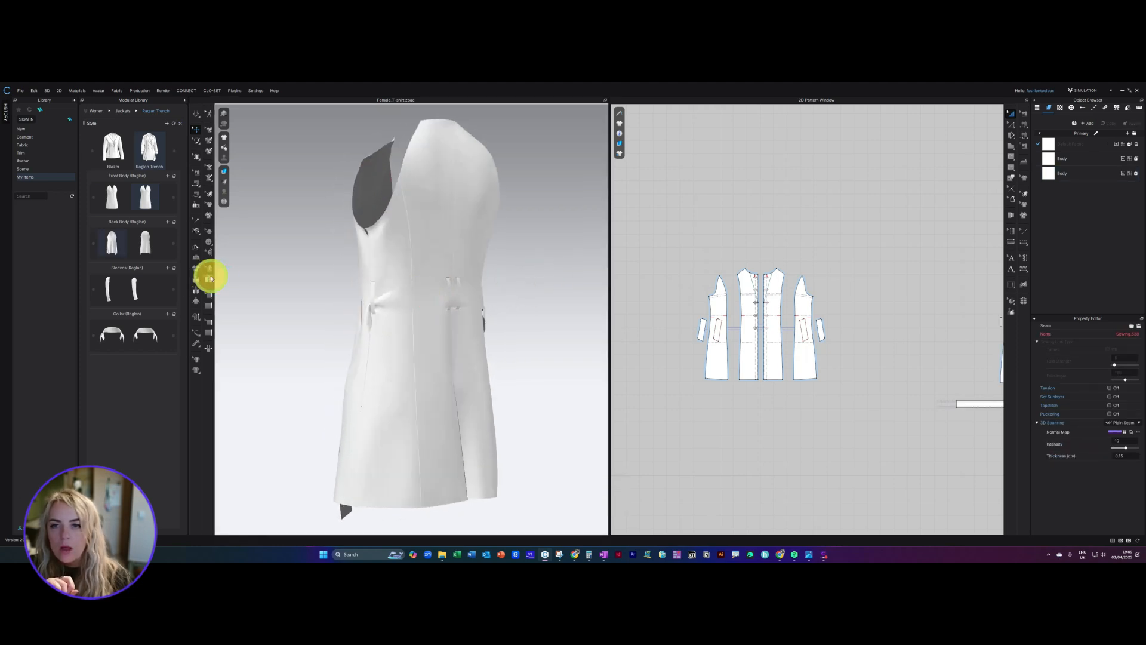
{"action": "left_click", "coordinate": [146, 246]}
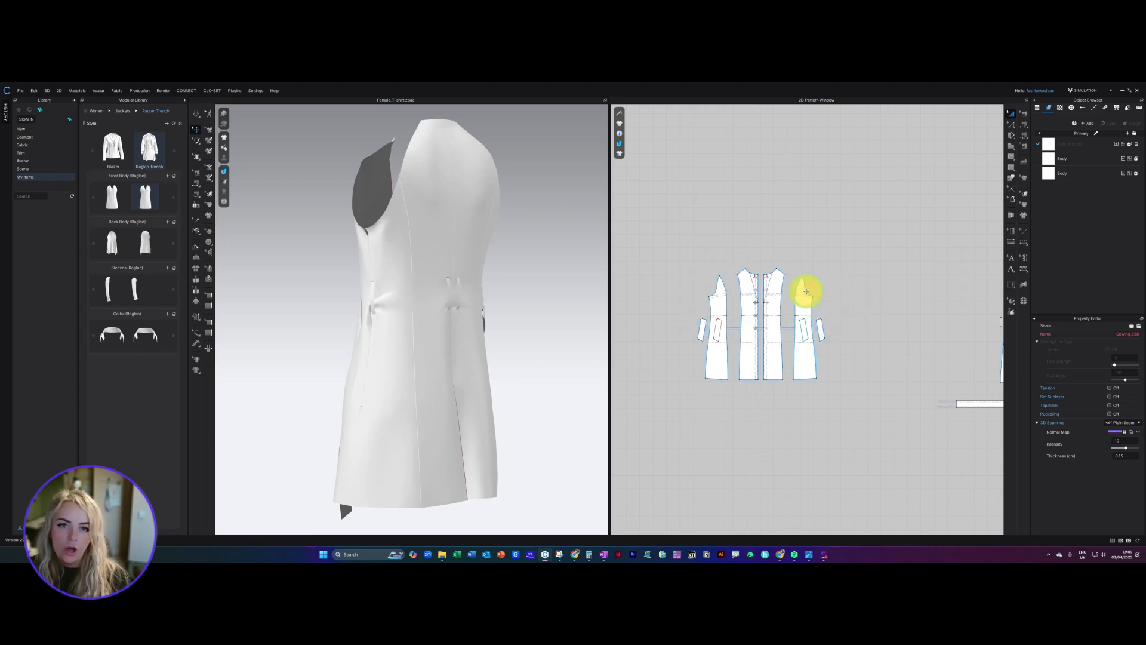
{"action": "right_click", "coordinate": [149, 294]}
{"action": "left_click", "coordinate": [109, 294]}
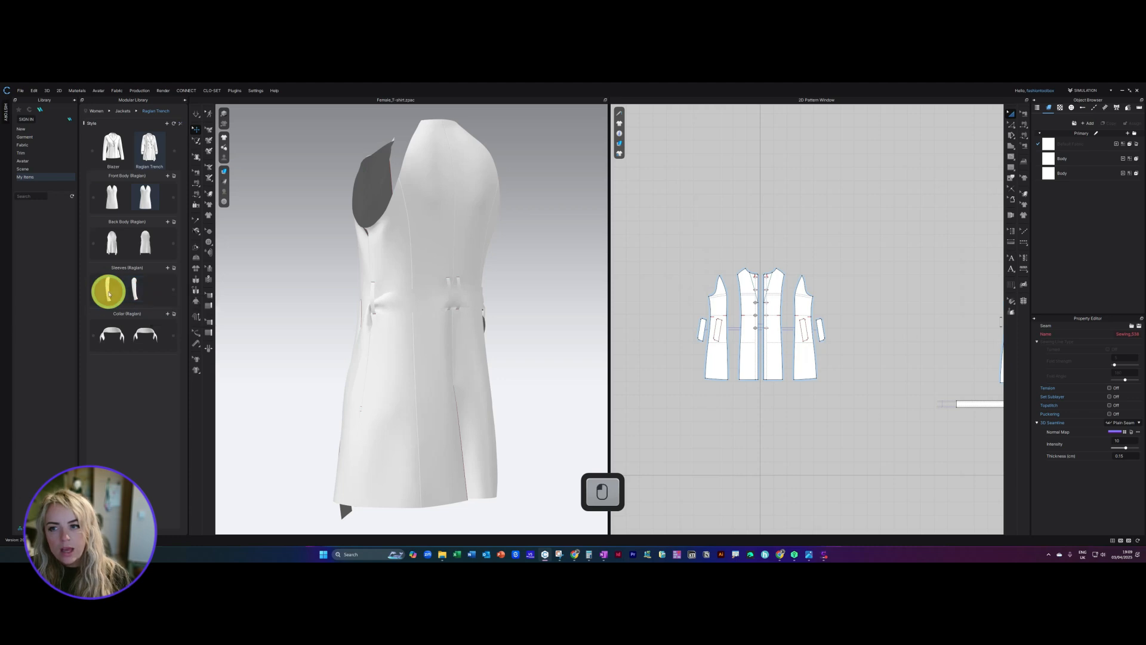
{"action": "left_click", "coordinate": [133, 295]}
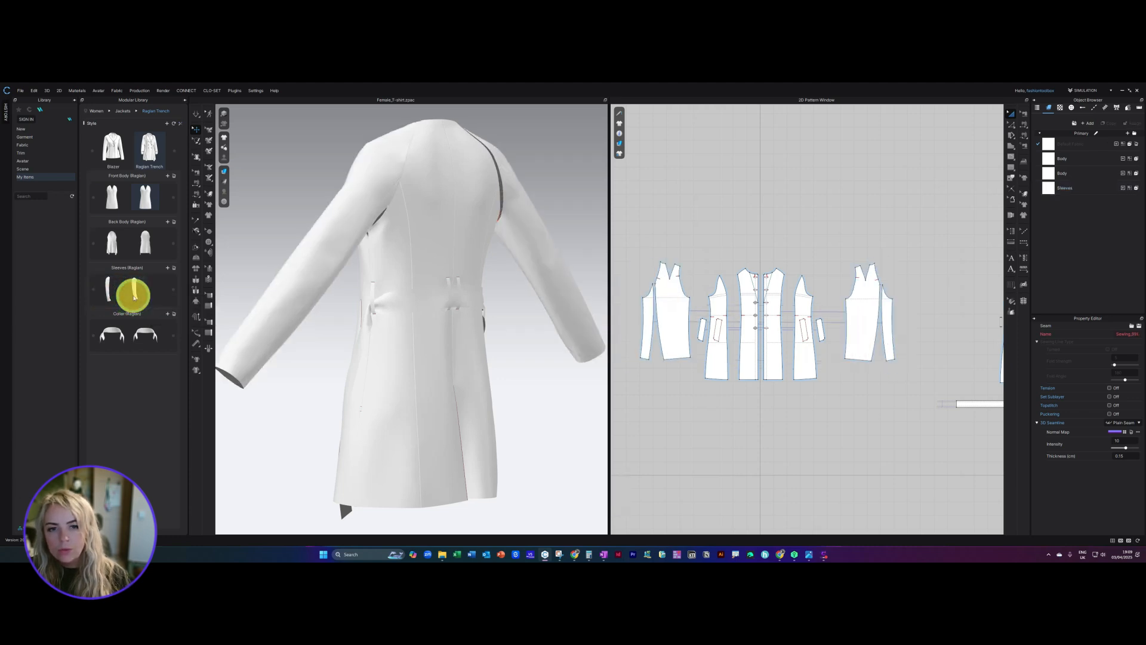
{"action": "right_click_drag", "start_coordinate": [325, 309], "coordinate": [441, 309]}
Add the second Collar (Raglan) block to the trench and view the assembled coat from the side in 3D
{"action": "left_click", "coordinate": [111, 332]}
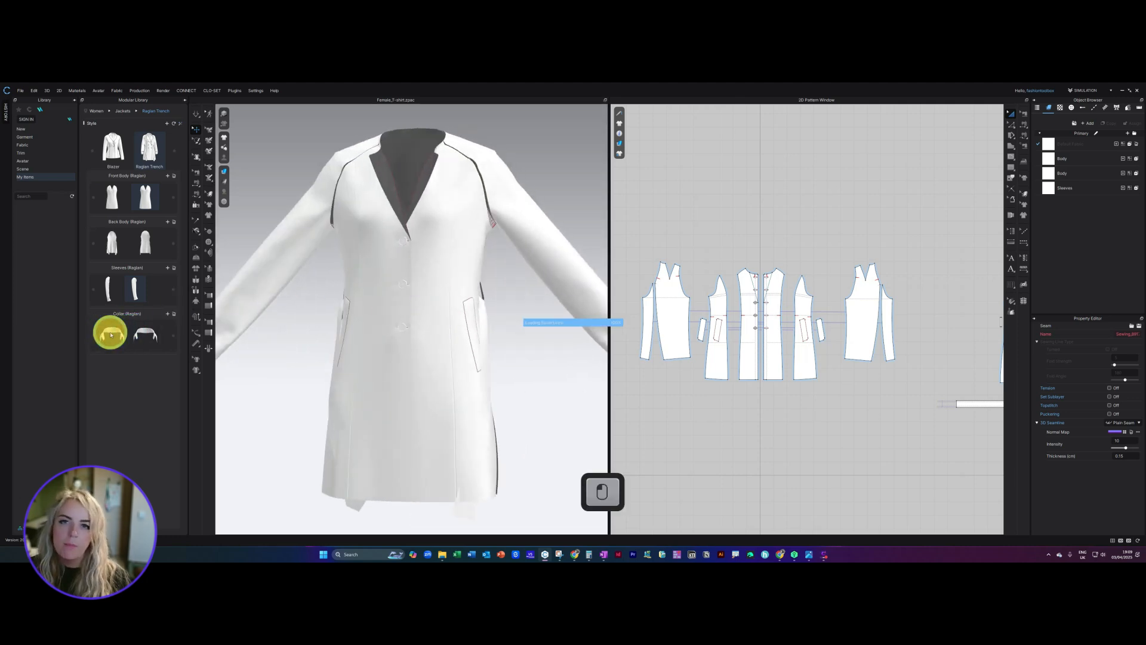
{"action": "left_click", "coordinate": [146, 333]}
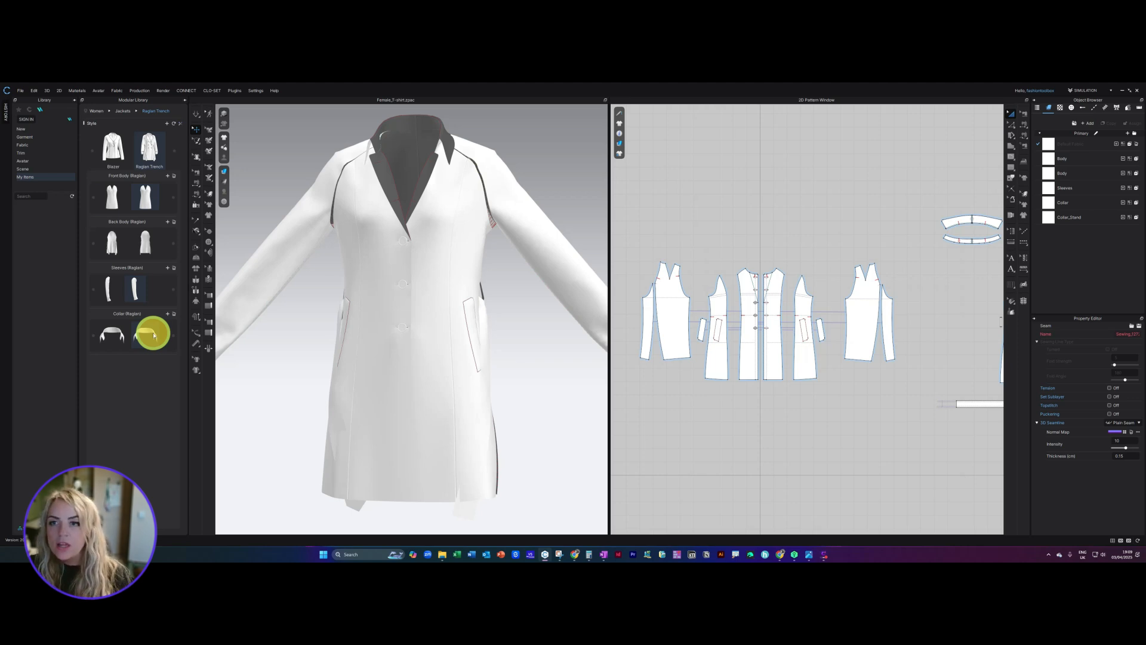
{"action": "scroll", "coordinate": [490, 349], "scroll_direction": "down", "scroll_amount": 4}
{"action": "right_click_drag", "start_coordinate": [489, 349], "coordinate": [548, 348]}
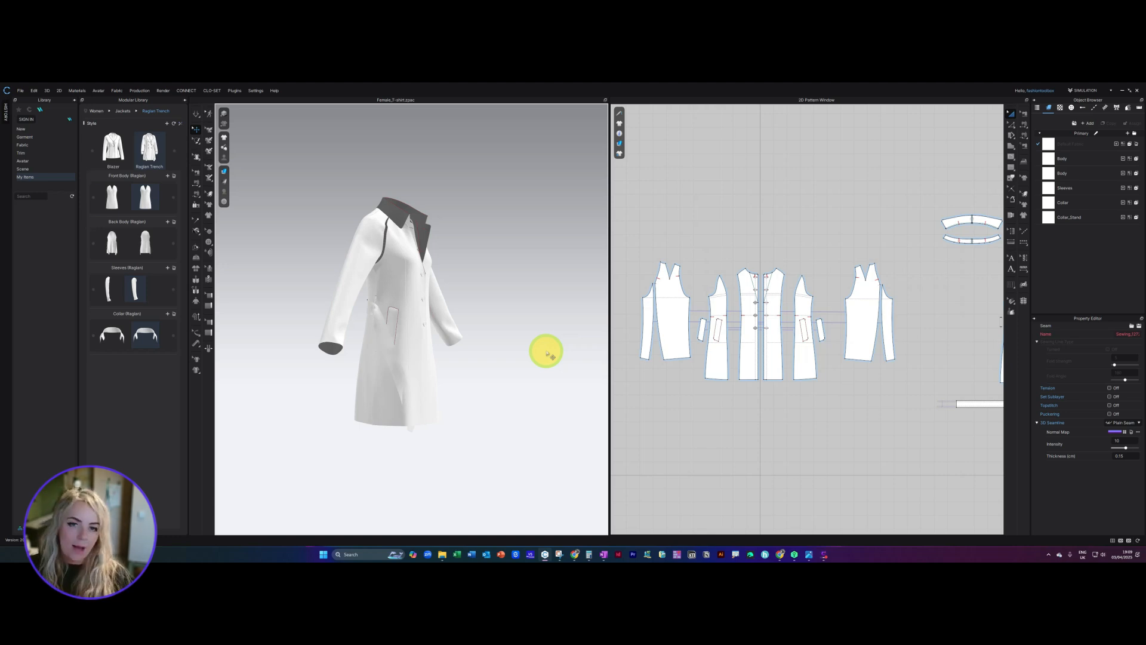
Collapse the Modular Library and inspect the finished trench and its collar from a three-quarter front view
{"action": "left_click", "coordinate": [185, 101]}
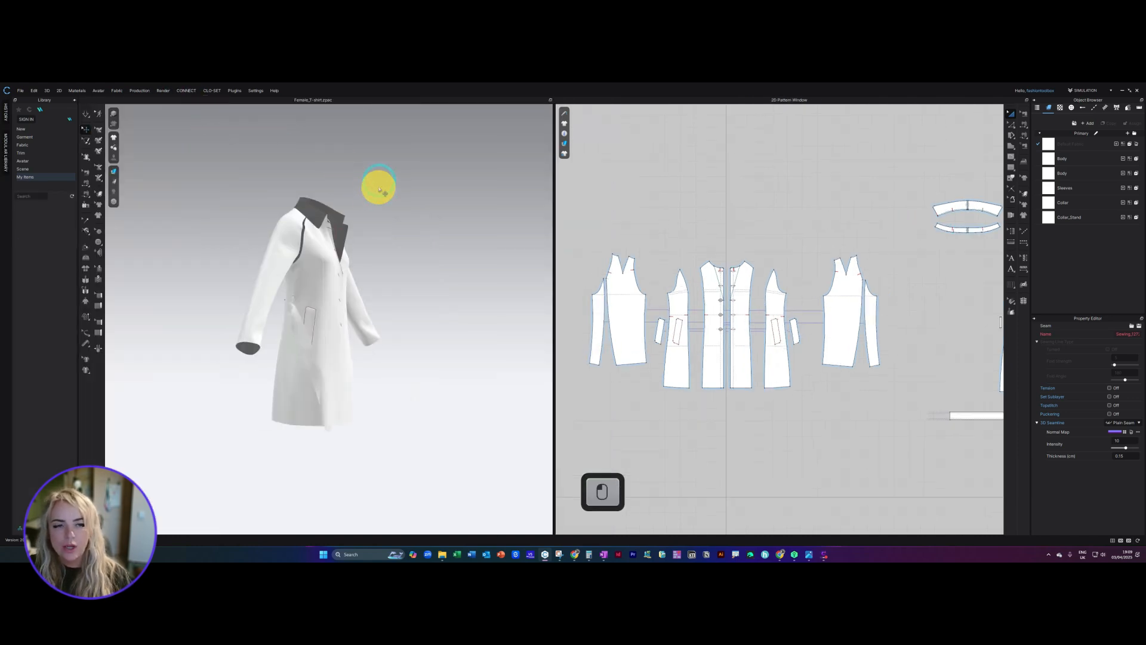
{"action": "right_click_drag", "start_coordinate": [379, 186], "coordinate": [304, 196]}
{"action": "left_click", "coordinate": [572, 353]}
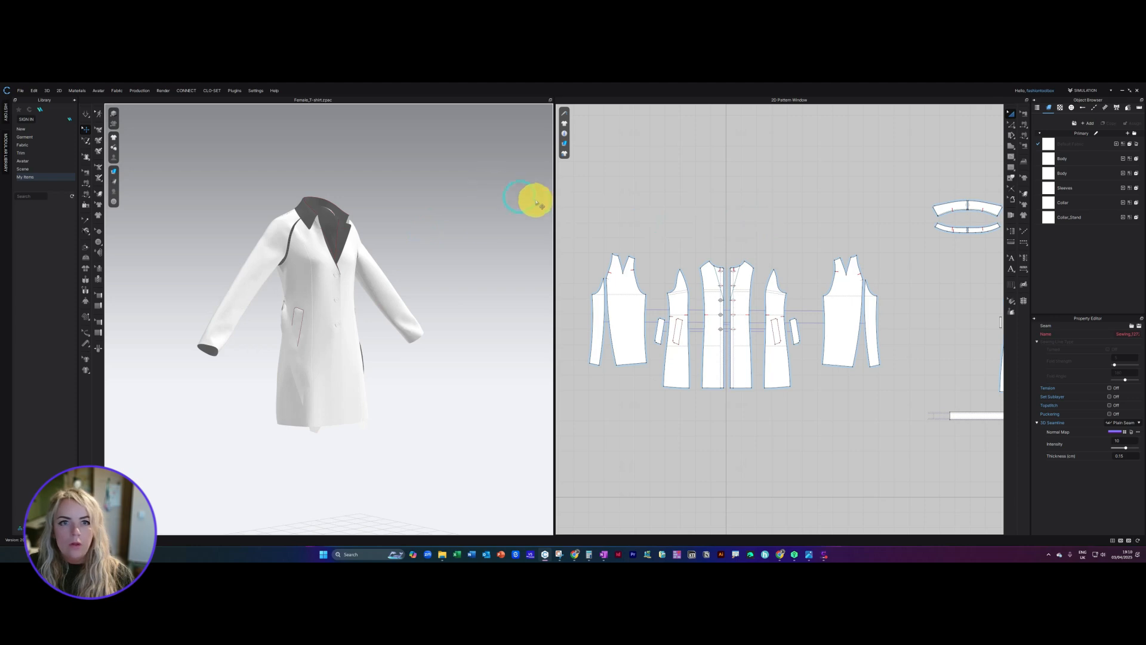
{"action": "scroll", "coordinate": [513, 209], "scroll_direction": "up", "scroll_amount": 1}
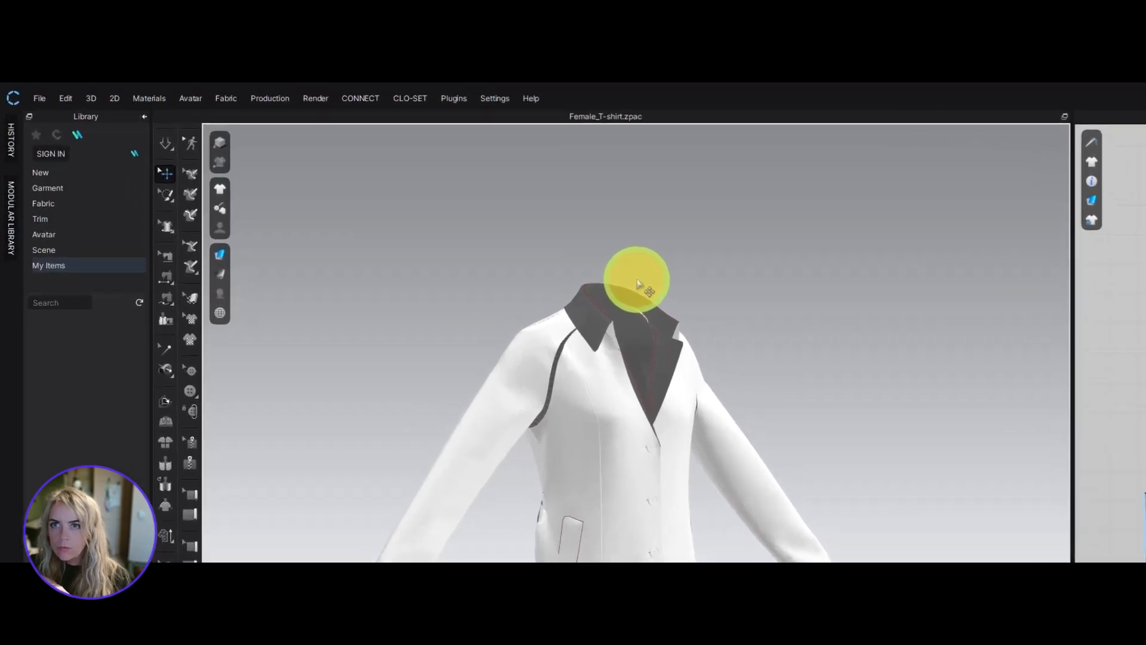
{"action": "left_click", "coordinate": [412, 175]}
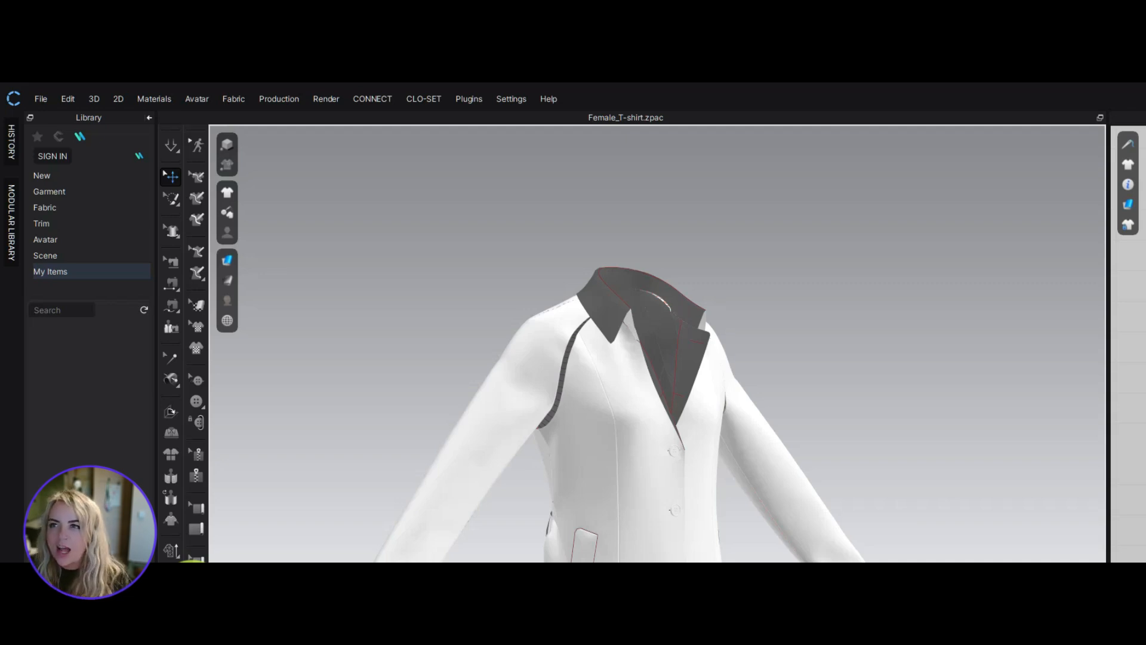
Set up a snapshot of the 3D window as the PNG file Female_T-shirt.png in the Downloads folder
{"action": "left_click", "coordinate": [45, 99]}
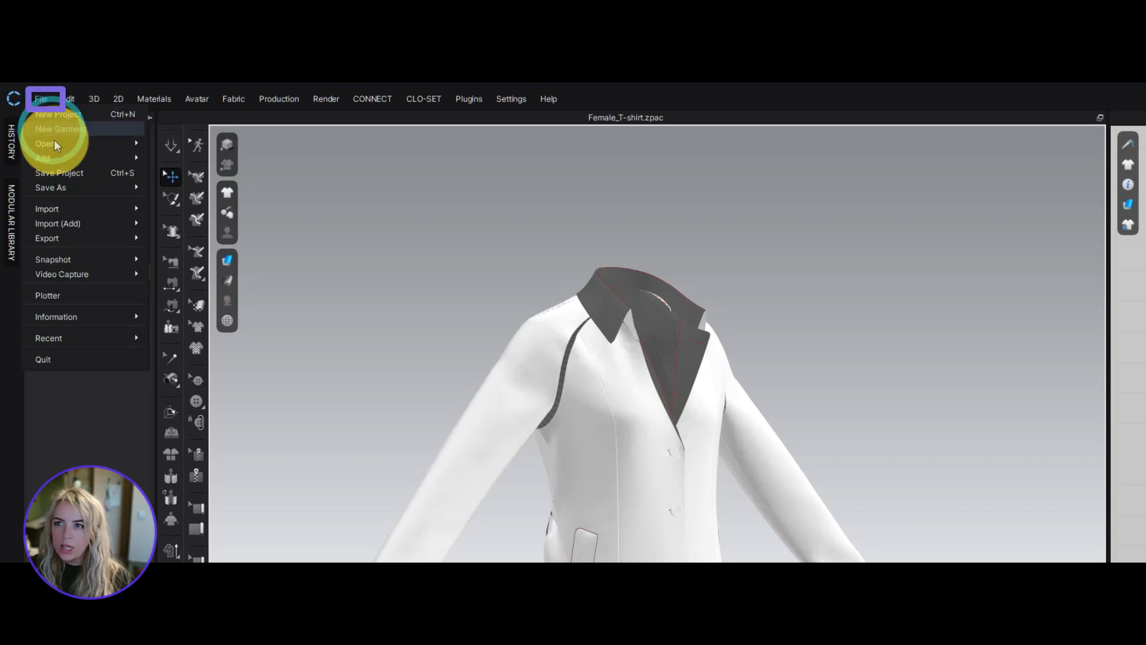
{"action": "mouse_move", "coordinate": [78, 254]}
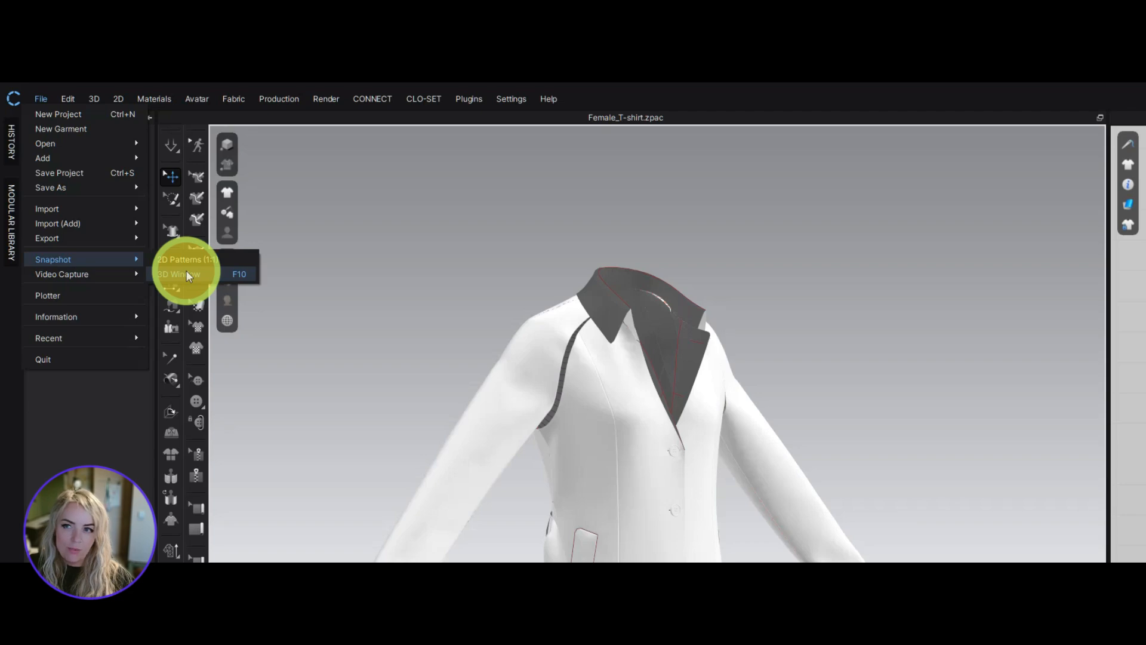
{"action": "left_click", "coordinate": [185, 274]}
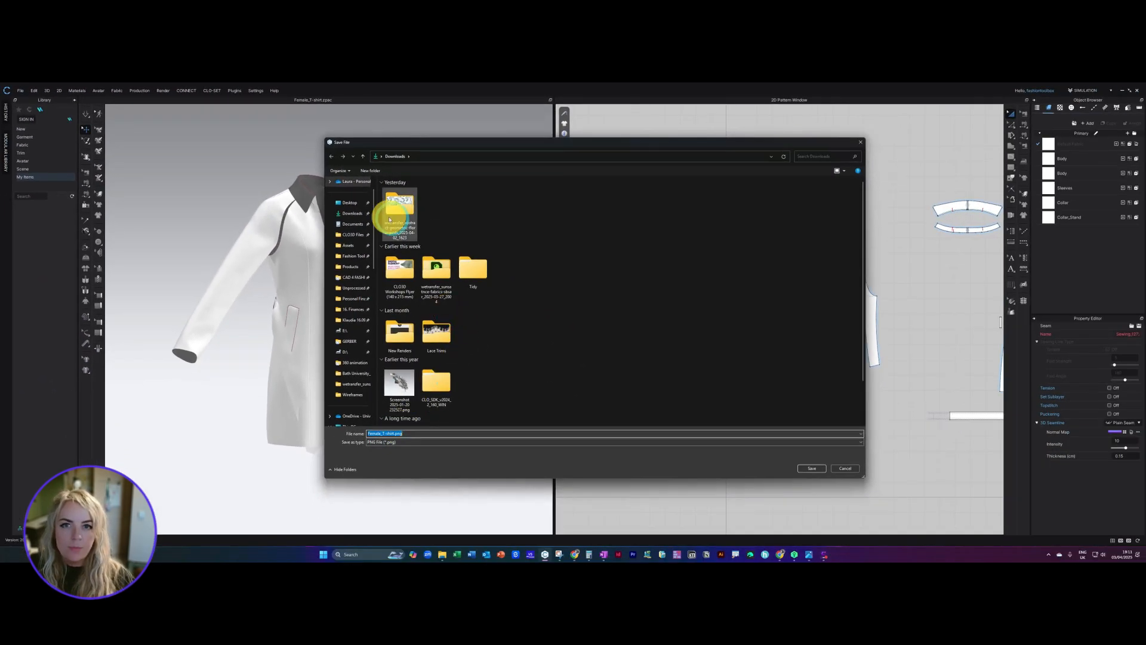
{"action": "left_click", "coordinate": [811, 468]}
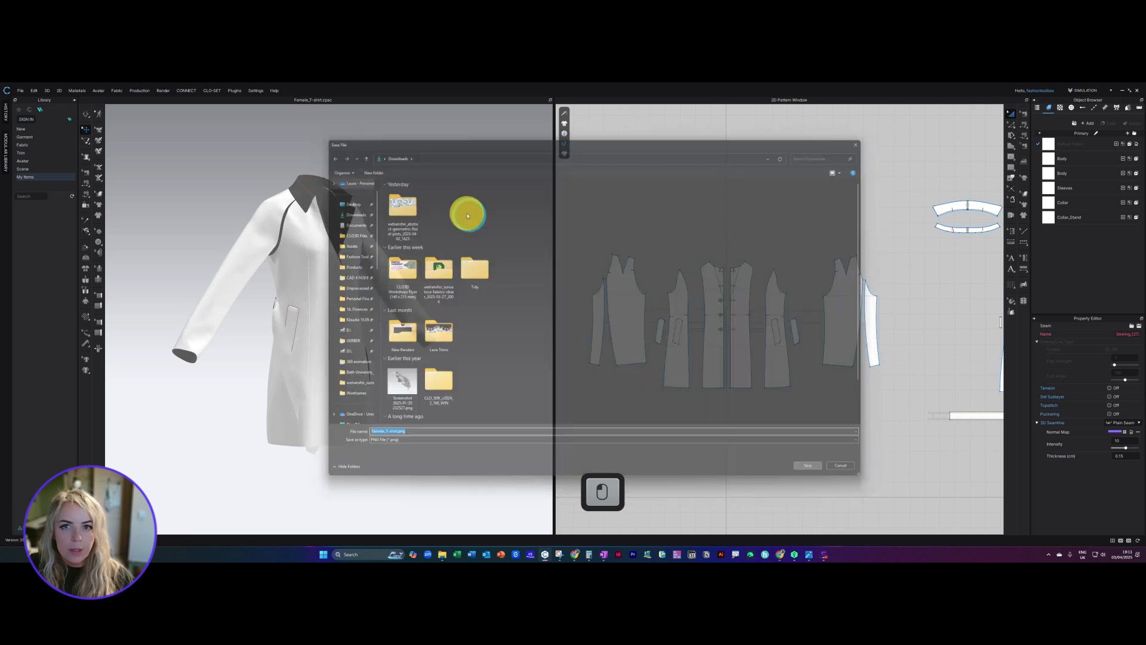
{"action": "left_click_drag", "start_coordinate": [520, 154], "coordinate": [458, 156]}
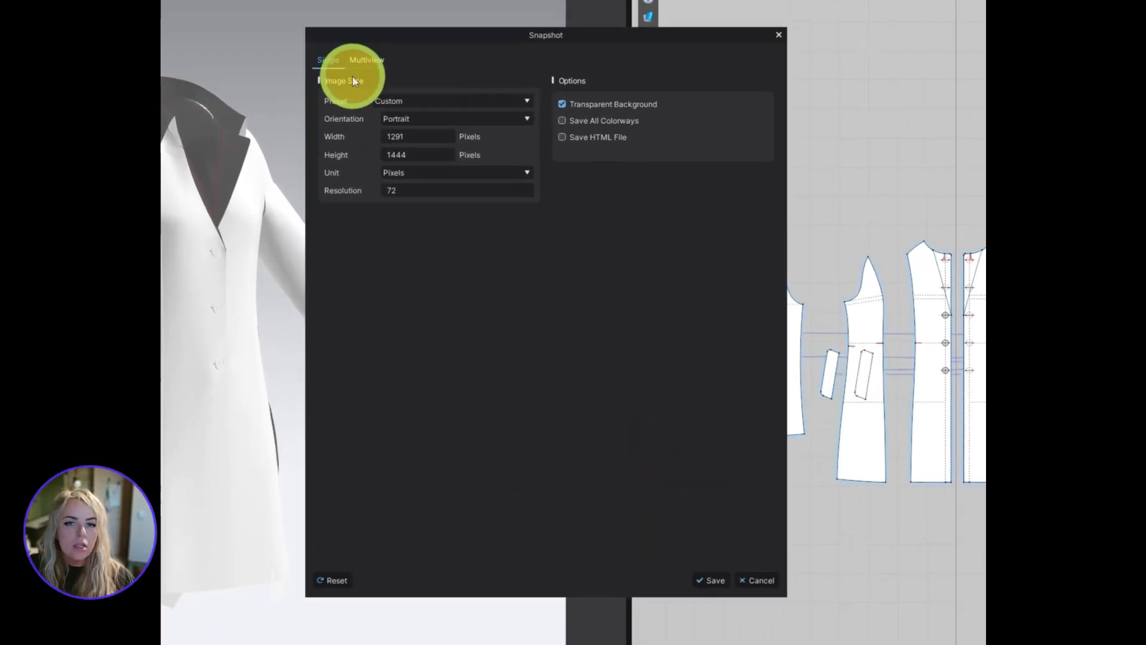
Try the single snapshot's resolution and colorway settings, switching Transparent Background off and back on
{"action": "left_click", "coordinate": [396, 186]}
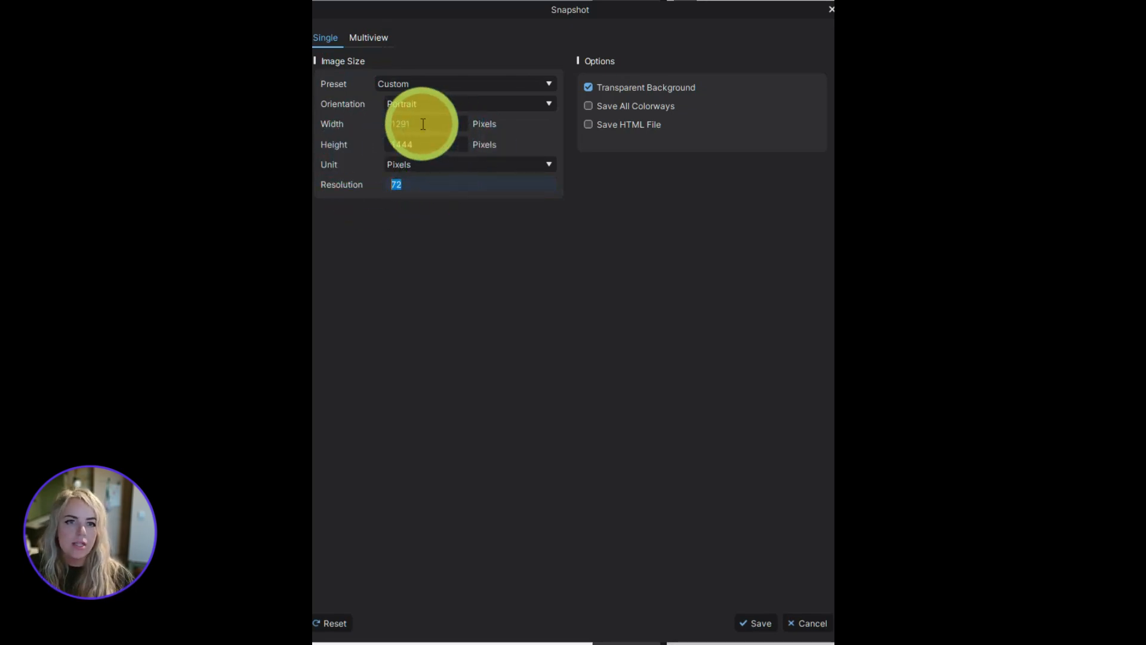
{"action": "left_click", "coordinate": [588, 87]}
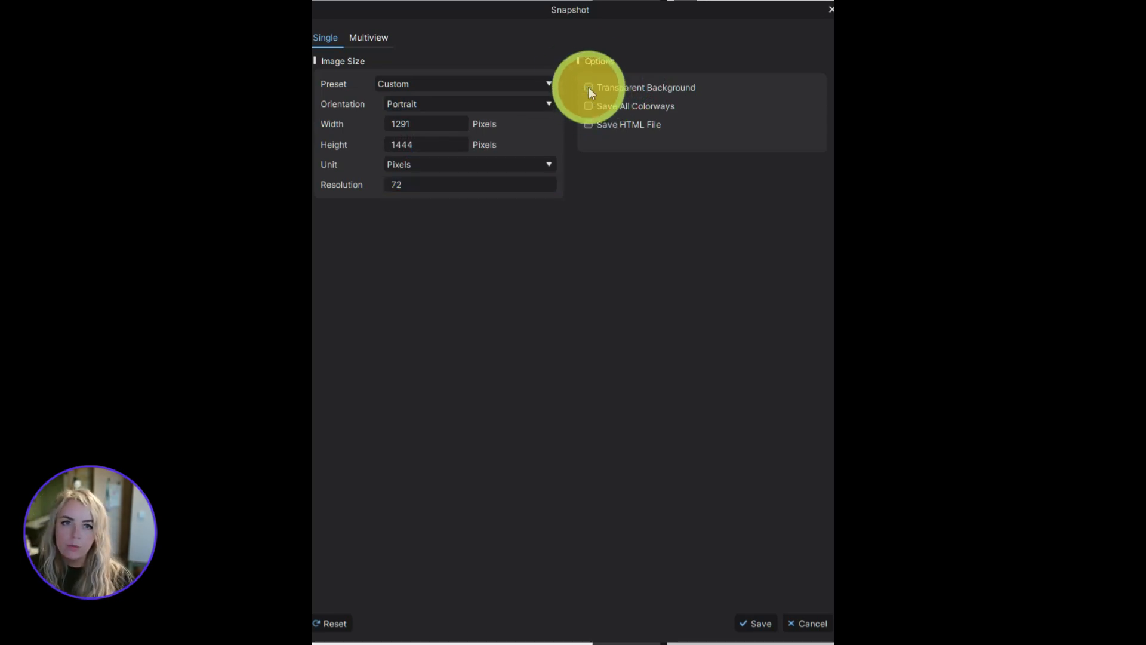
{"action": "left_click", "coordinate": [588, 88]}
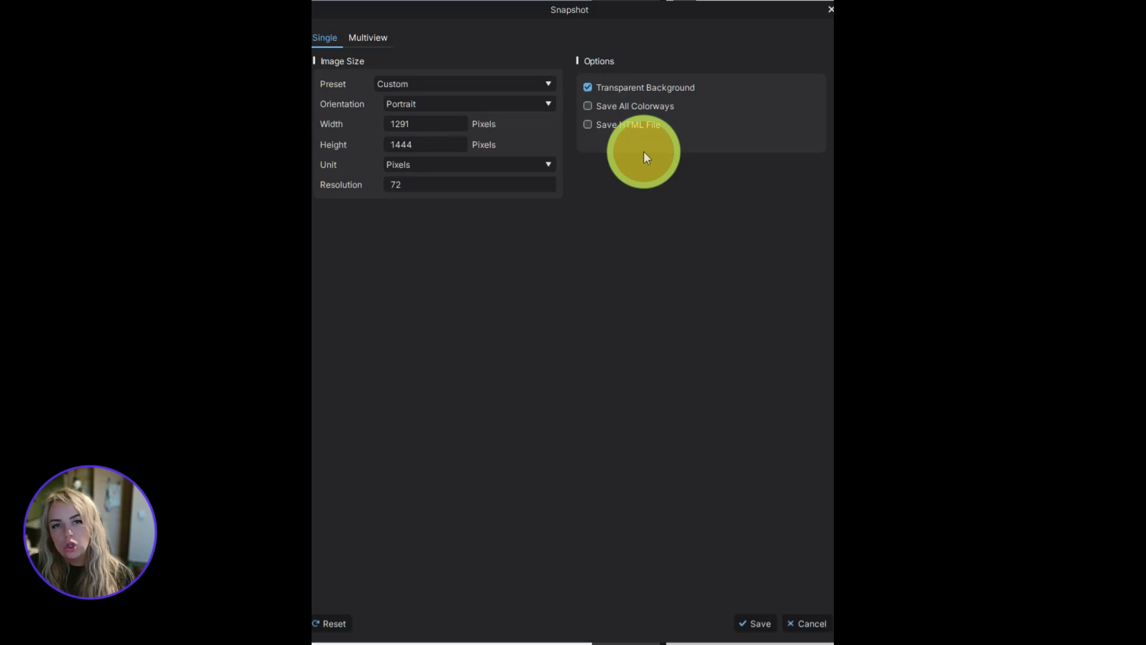
{"action": "left_click", "coordinate": [588, 107]}
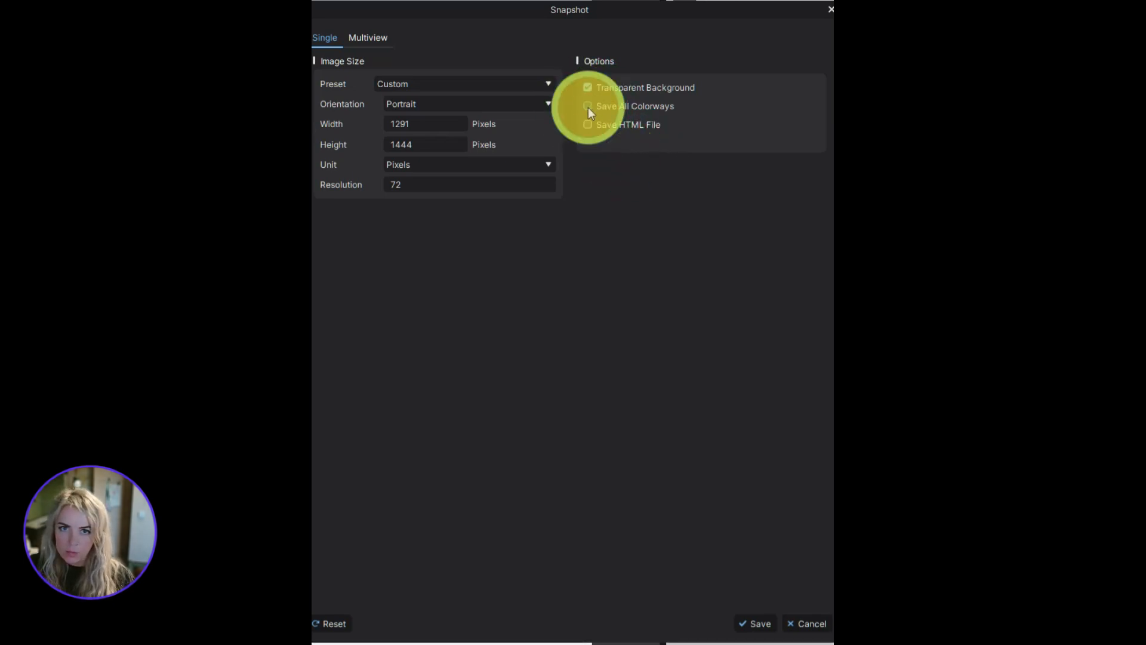
Switch the snapshot to Multiview and look through the camera angles offered for the fourth image
{"action": "left_click", "coordinate": [370, 37]}
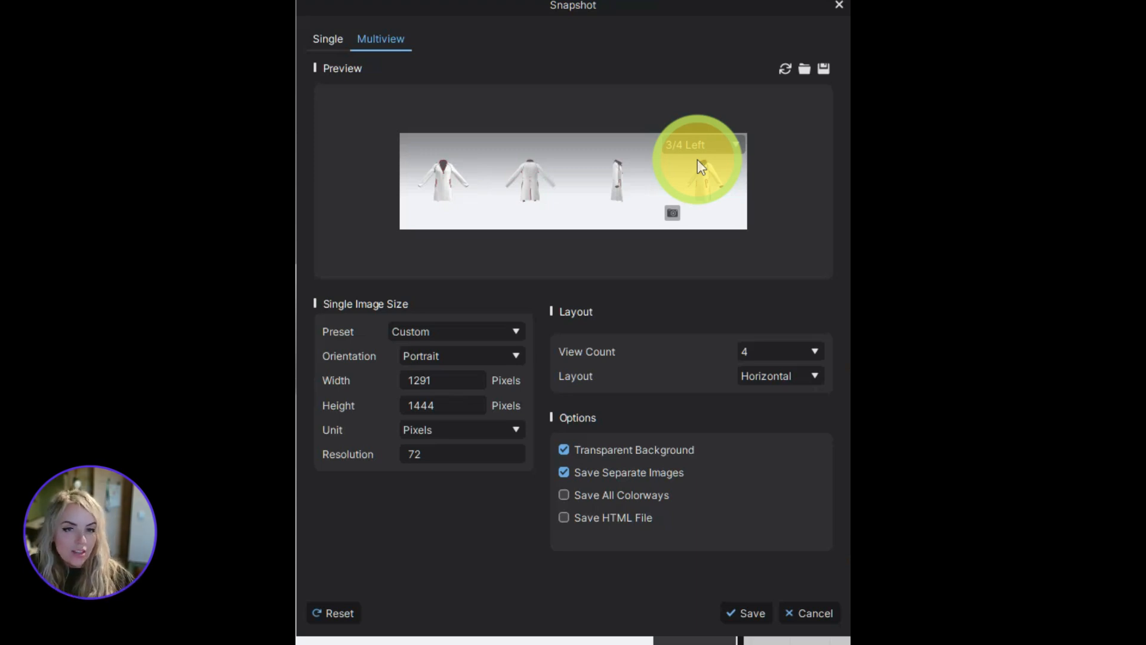
{"action": "left_click", "coordinate": [733, 142]}
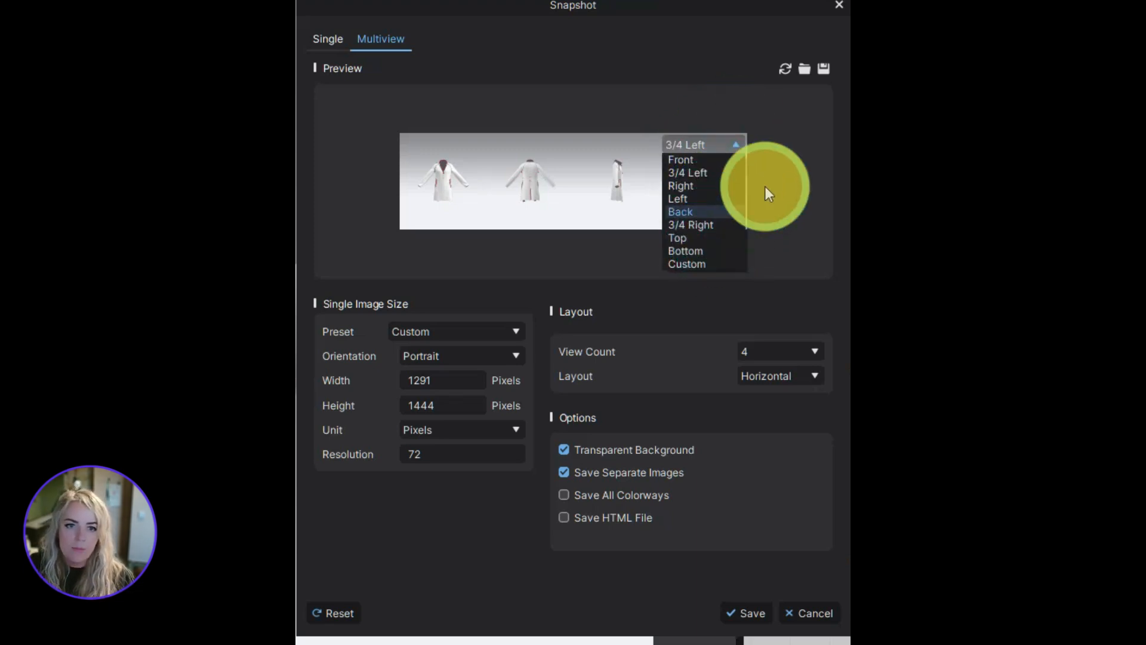
{"action": "left_click", "coordinate": [673, 235]}
Try a multiview count of 10 and of 2, check the image size and separate-image options, and cancel the snapshot
{"action": "left_click", "coordinate": [783, 352]}
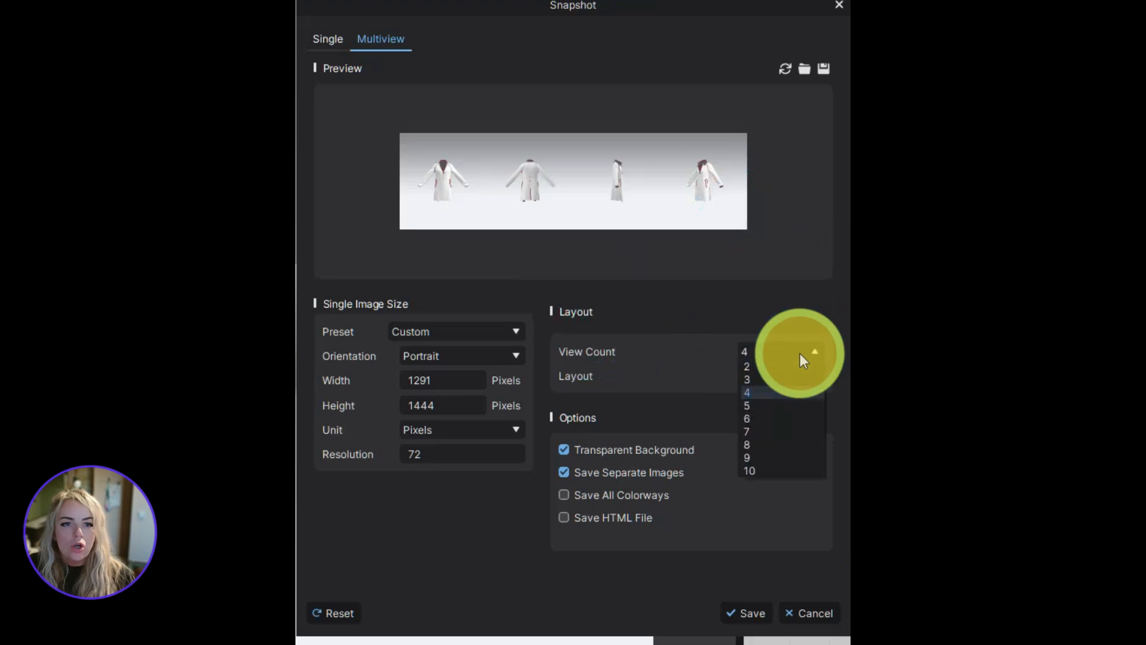
{"action": "left_click", "coordinate": [779, 470]}
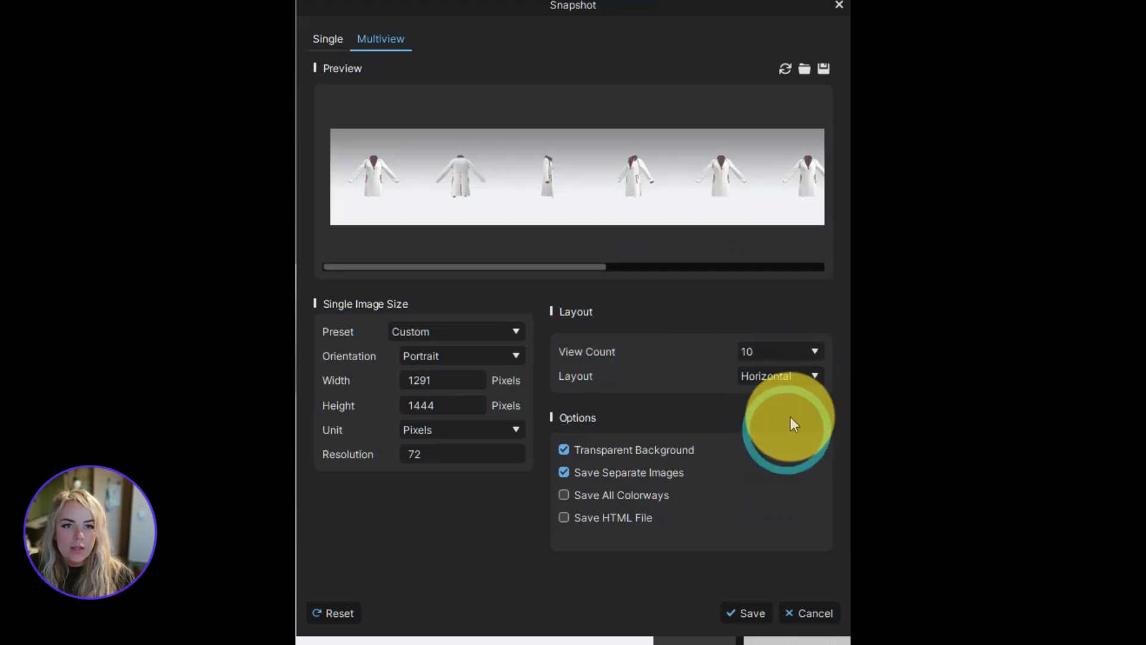
{"action": "left_click", "coordinate": [801, 356]}
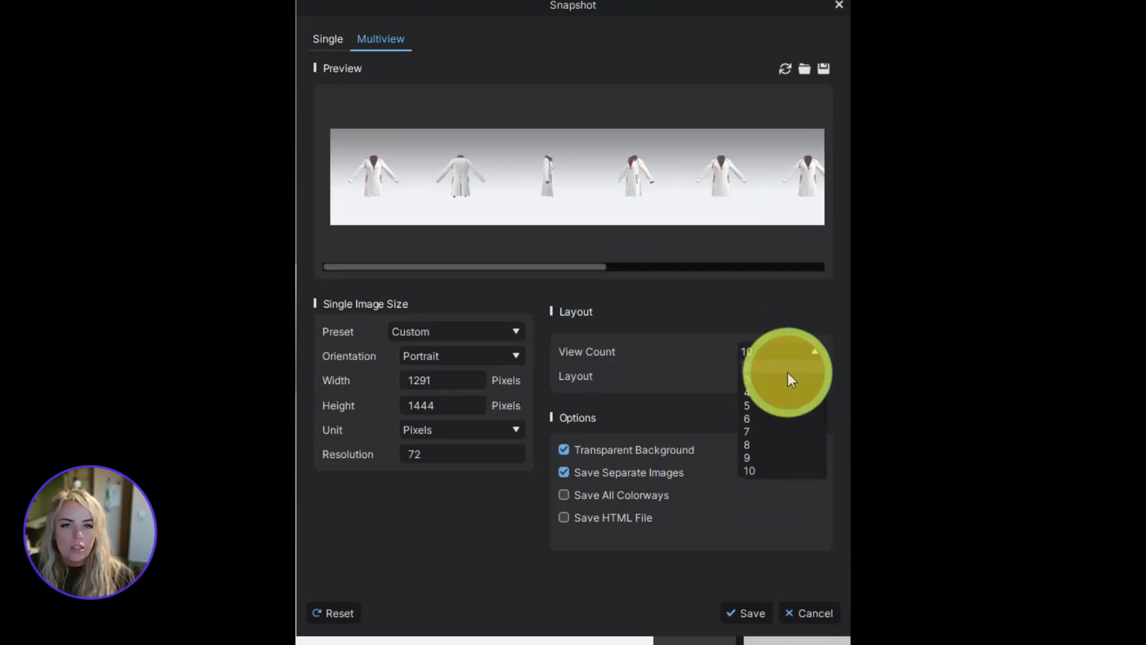
{"action": "left_click", "coordinate": [787, 369]}
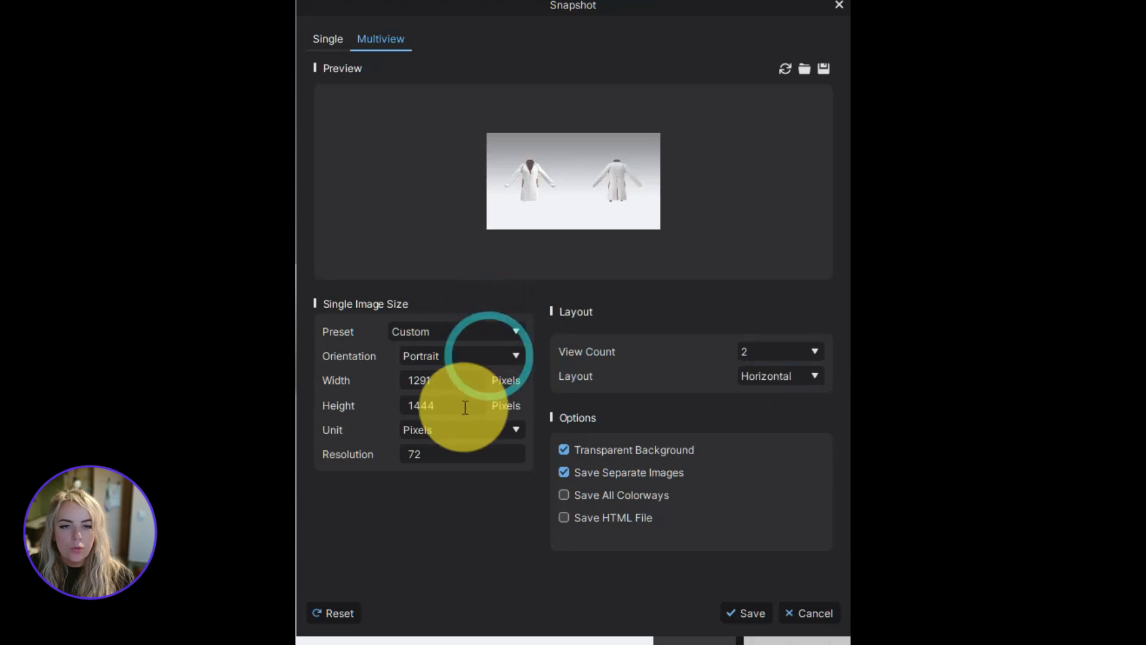
{"action": "left_click", "coordinate": [480, 448]}
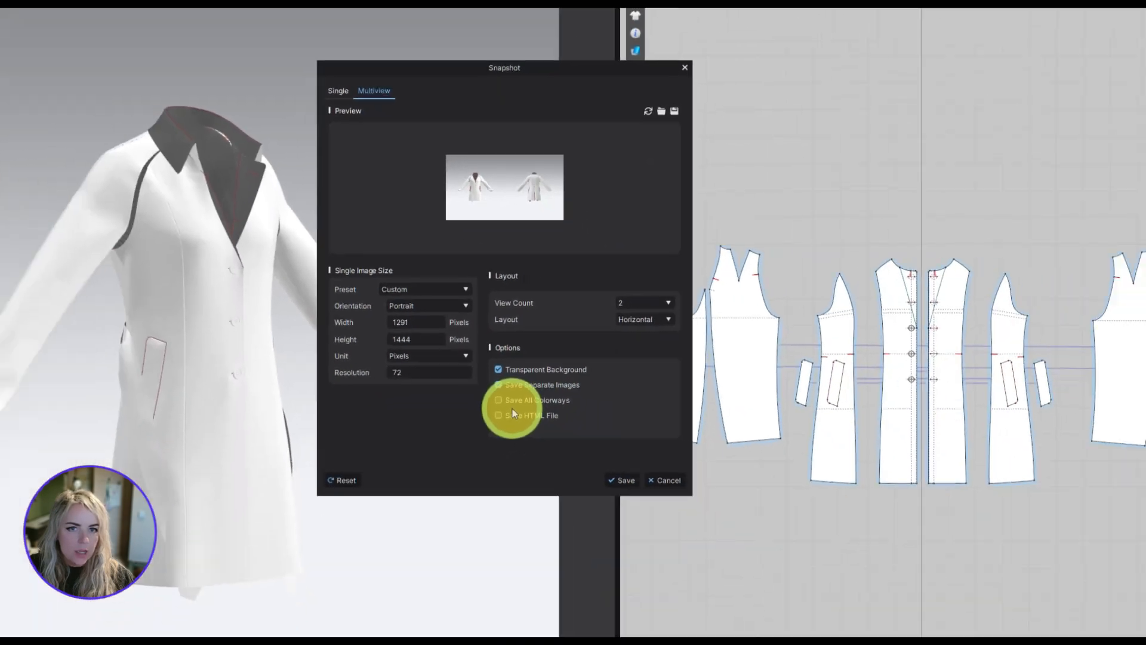
{"action": "left_click", "coordinate": [500, 385]}
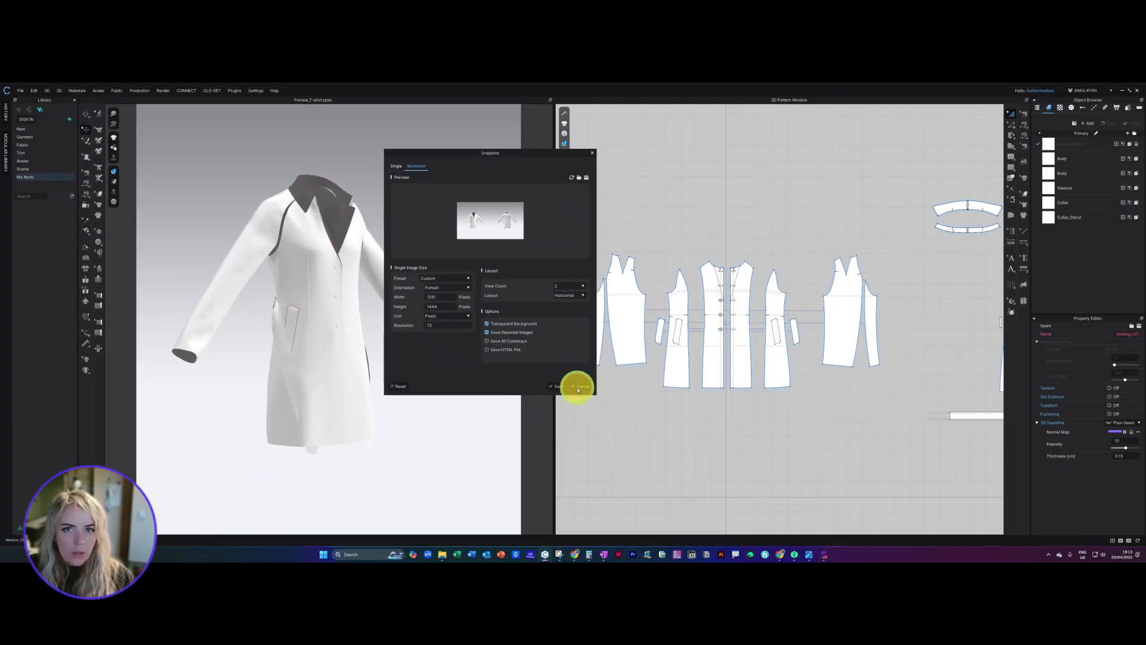
{"action": "left_click", "coordinate": [577, 388]}
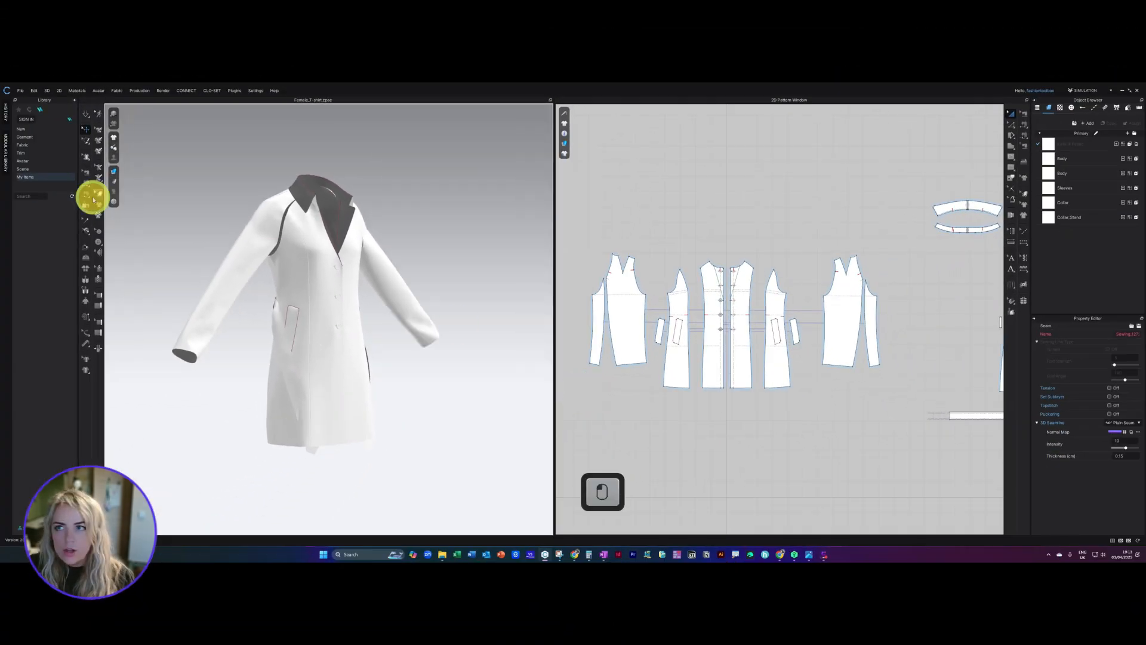
Open Turntable Video Capture, set the duration to 6 sec and record the trench rotating counterclockwise
{"action": "left_click", "coordinate": [21, 90]}
{"action": "mouse_move", "coordinate": [35, 178]}
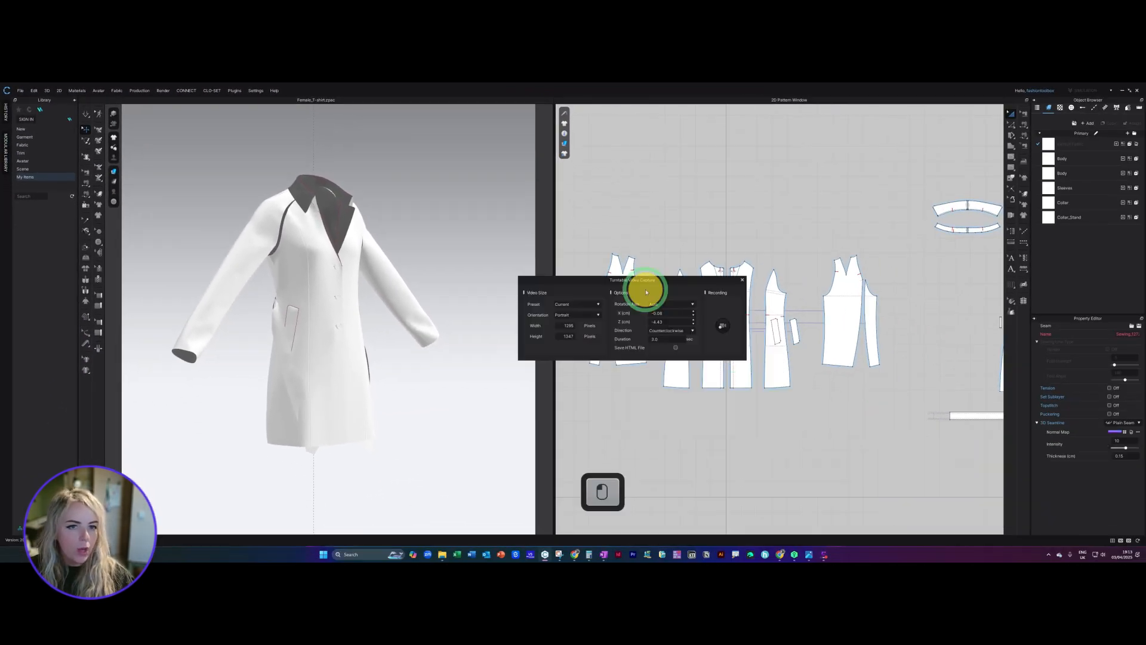
{"action": "left_click_drag", "start_coordinate": [648, 289], "coordinate": [531, 177]}
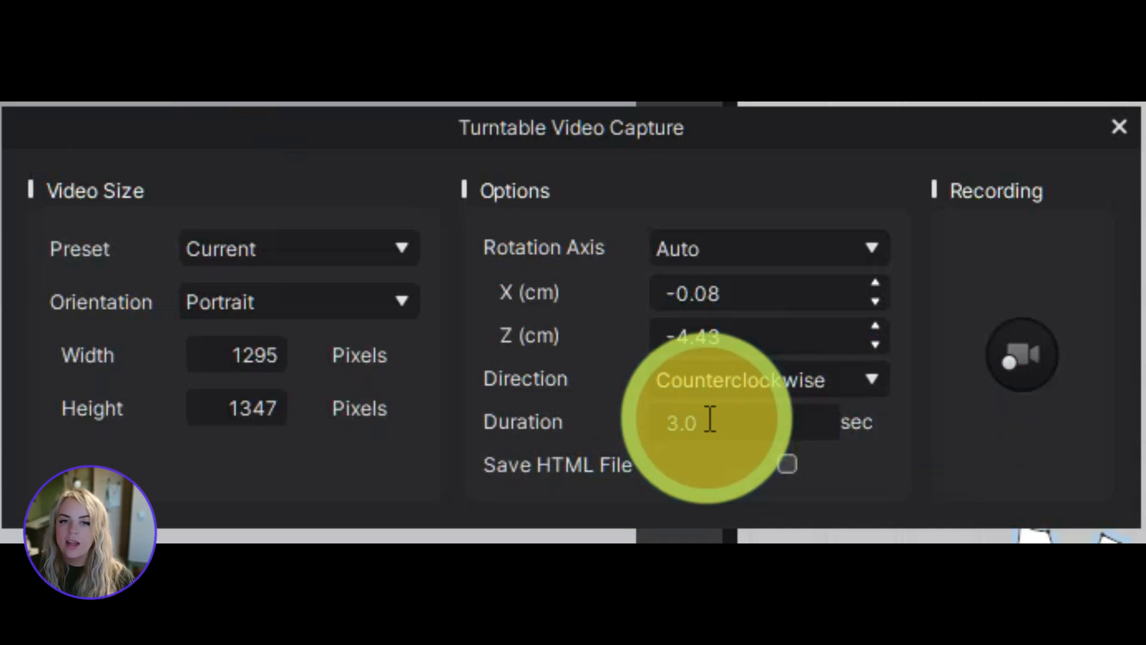
{"action": "double_click", "coordinate": [710, 420]}
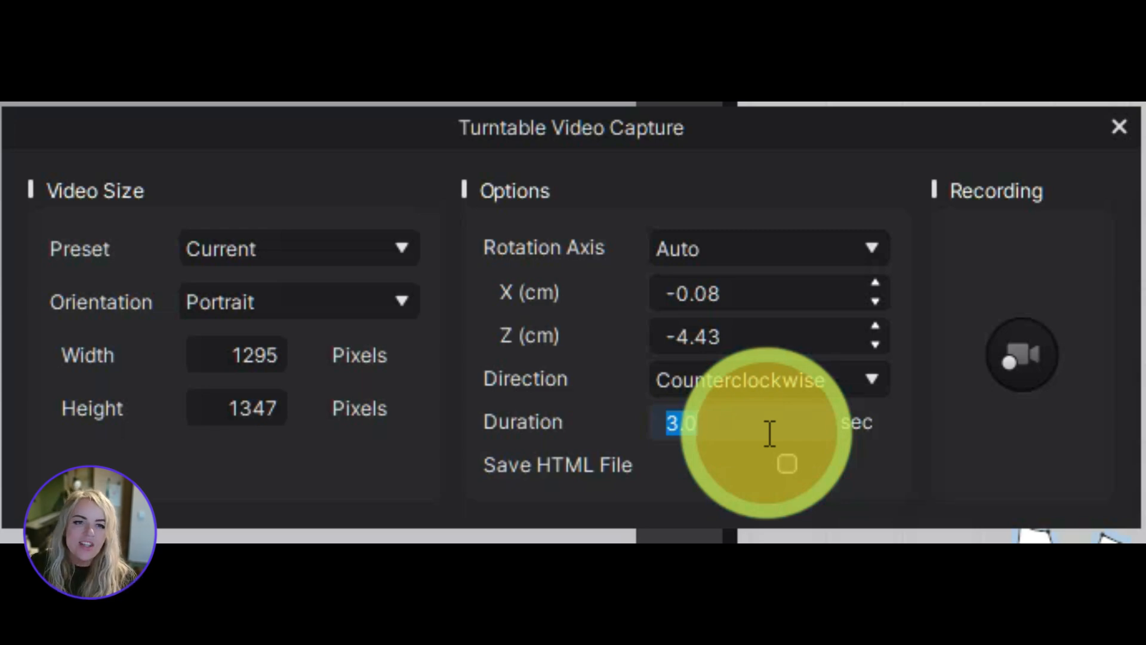
{"action": "type", "text": "6"}
{"action": "left_click", "coordinate": [1021, 356]}
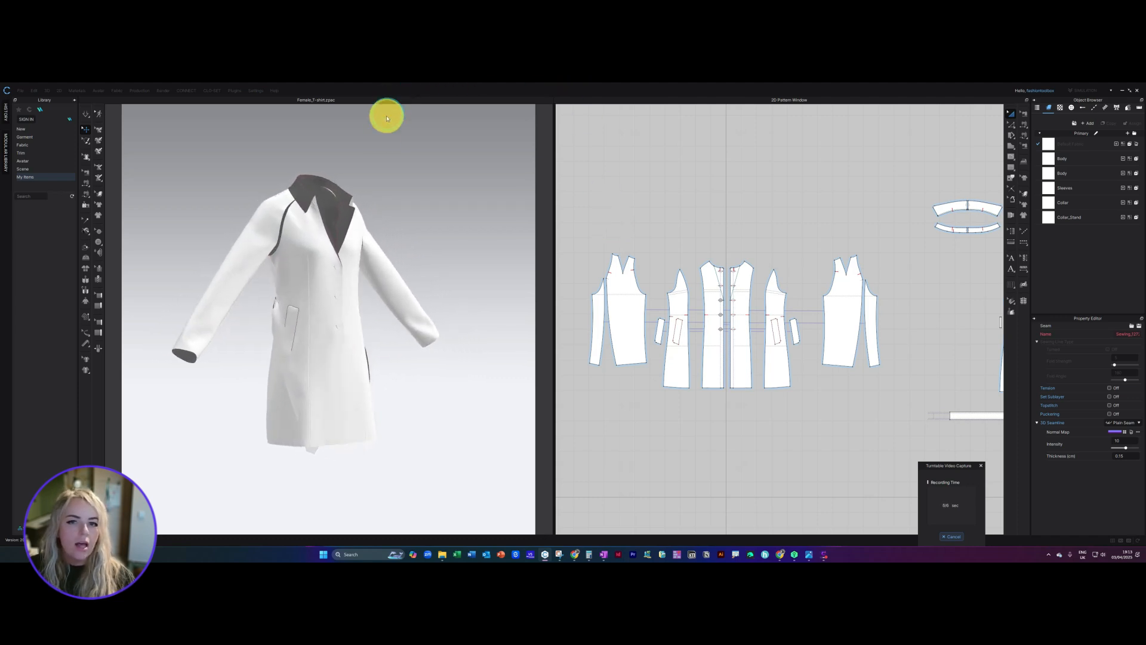
Play the turntable recording in the preview, pause it partway through and save the video
{"action": "left_click_drag", "start_coordinate": [529, 141], "coordinate": [515, 133]}
{"action": "left_click", "coordinate": [344, 404]}
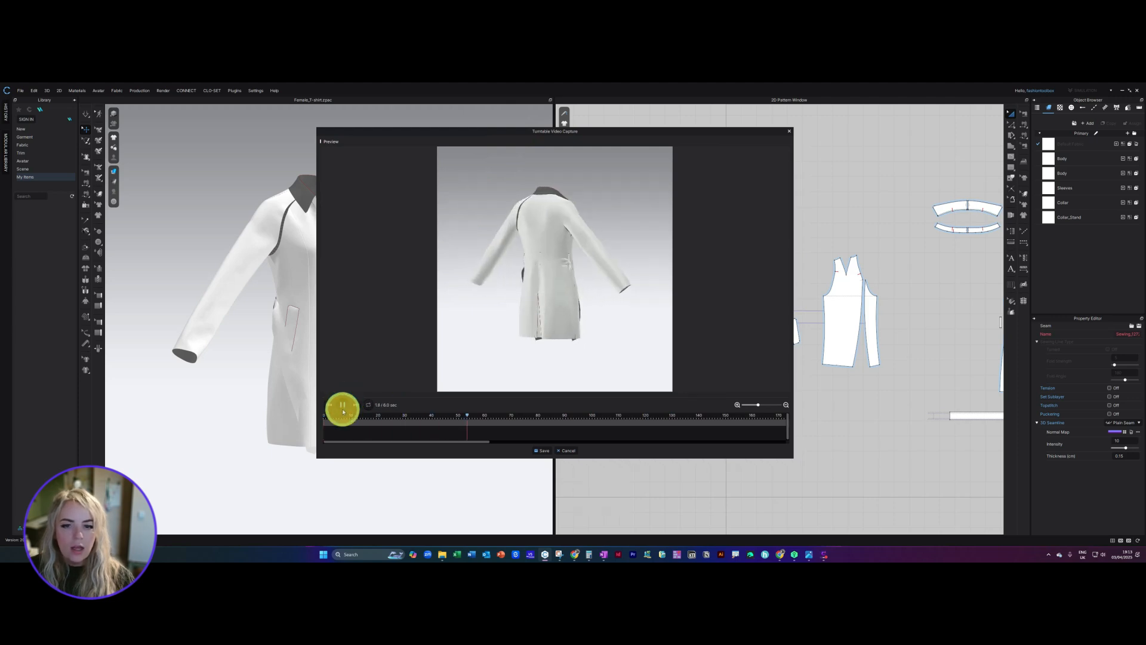
{"action": "left_click", "coordinate": [536, 450]}
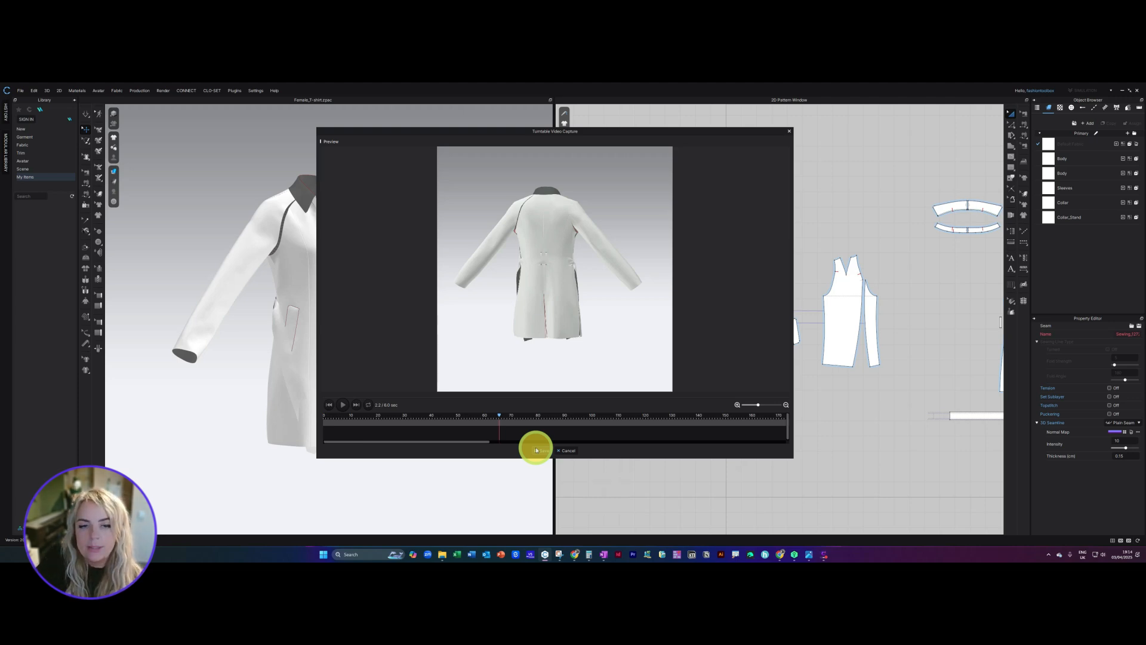
Look through the Edit, 3D, 2D, Materials, Avatar and Fabric commands
{"action": "left_click", "coordinate": [34, 91]}
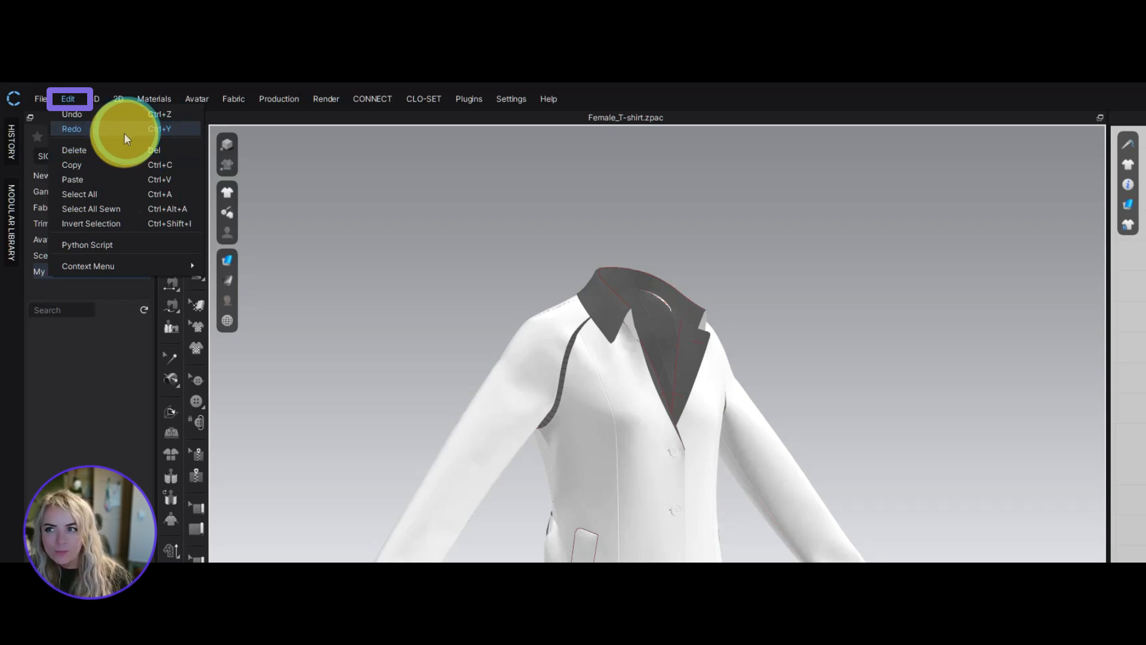
{"action": "mouse_move", "coordinate": [94, 99]}
{"action": "mouse_move", "coordinate": [117, 152]}
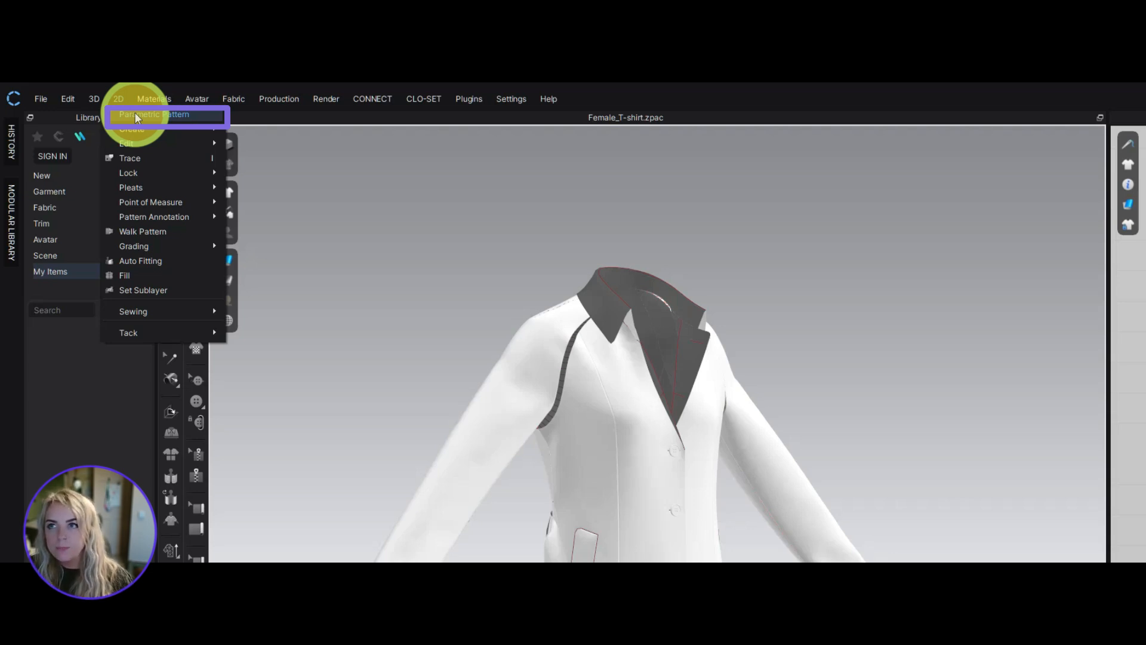
{"action": "mouse_move", "coordinate": [159, 97]}
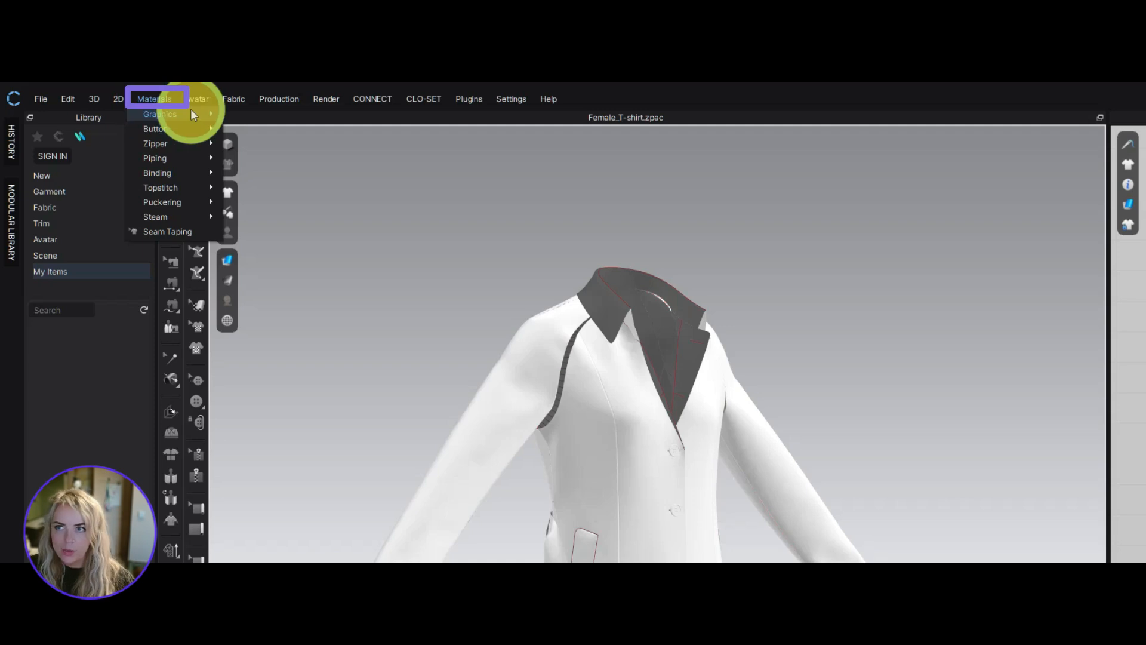
{"action": "mouse_move", "coordinate": [192, 101]}
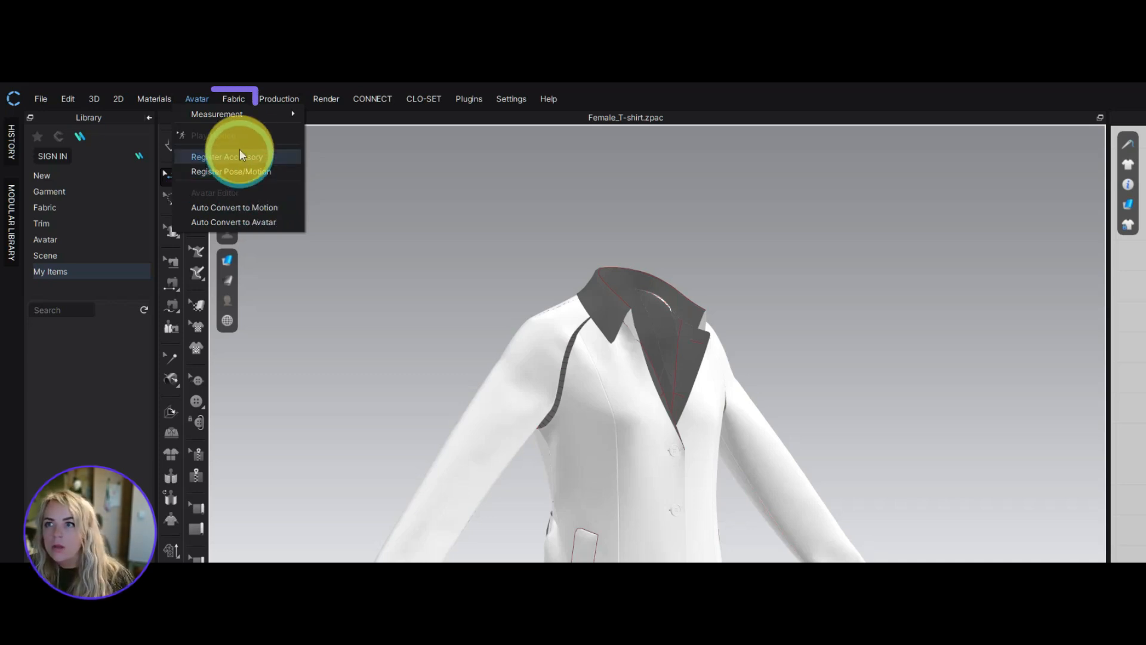
{"action": "mouse_move", "coordinate": [235, 100]}
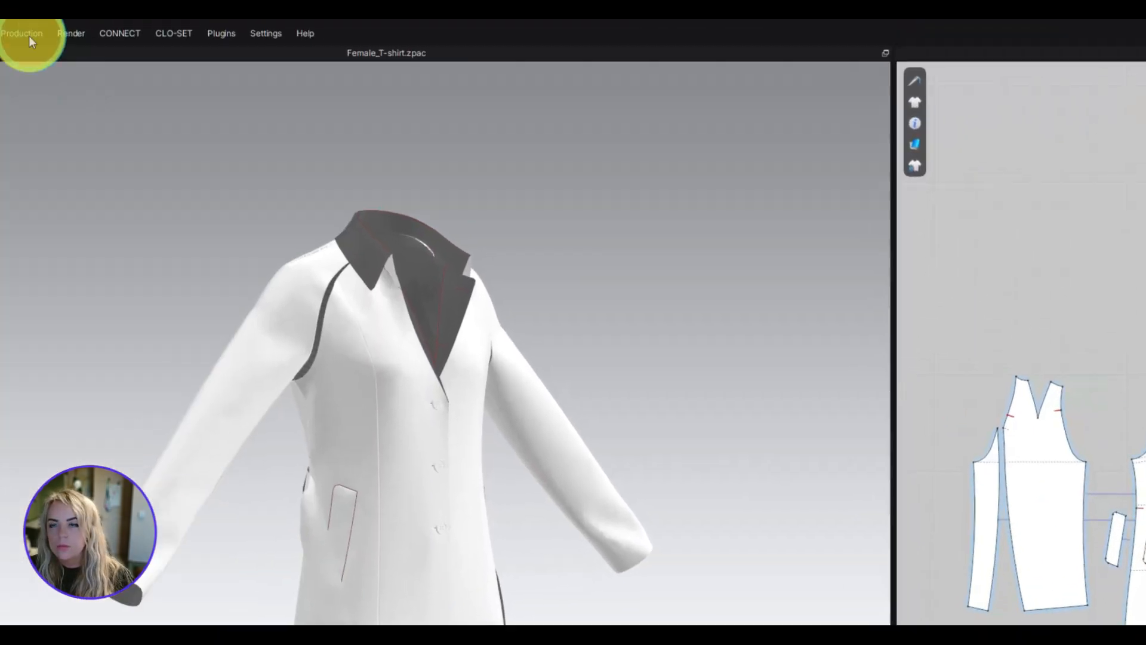
Look through the Production, Render, CONNECT, CLO-SET and Plugins commands
{"action": "left_click", "coordinate": [29, 34]}
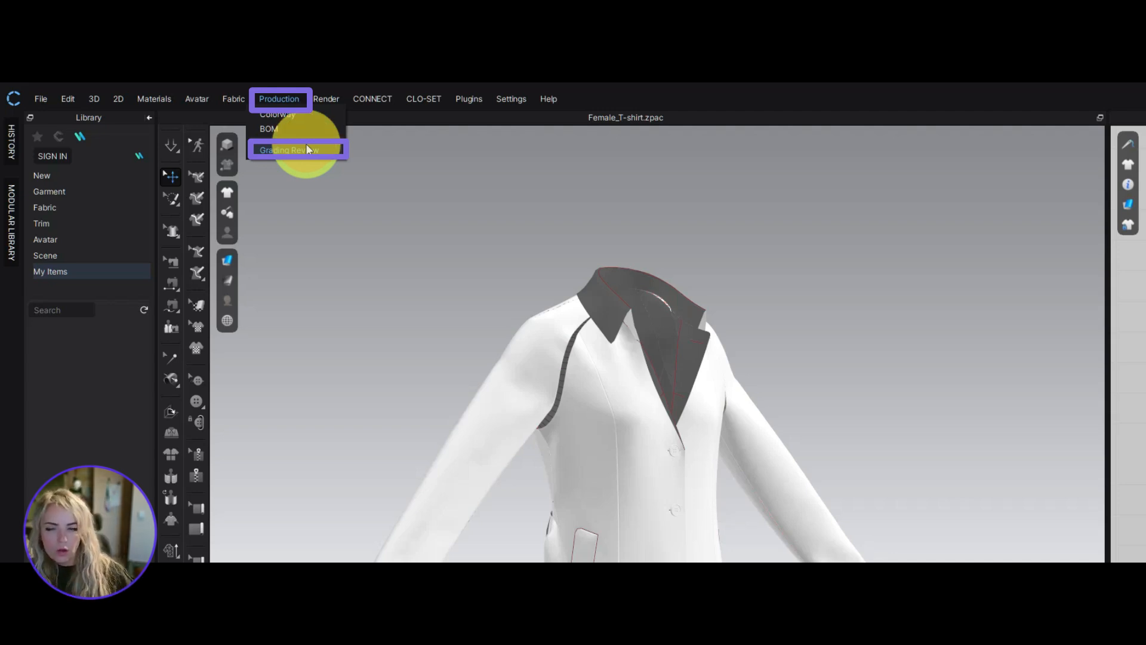
{"action": "mouse_move", "coordinate": [321, 100]}
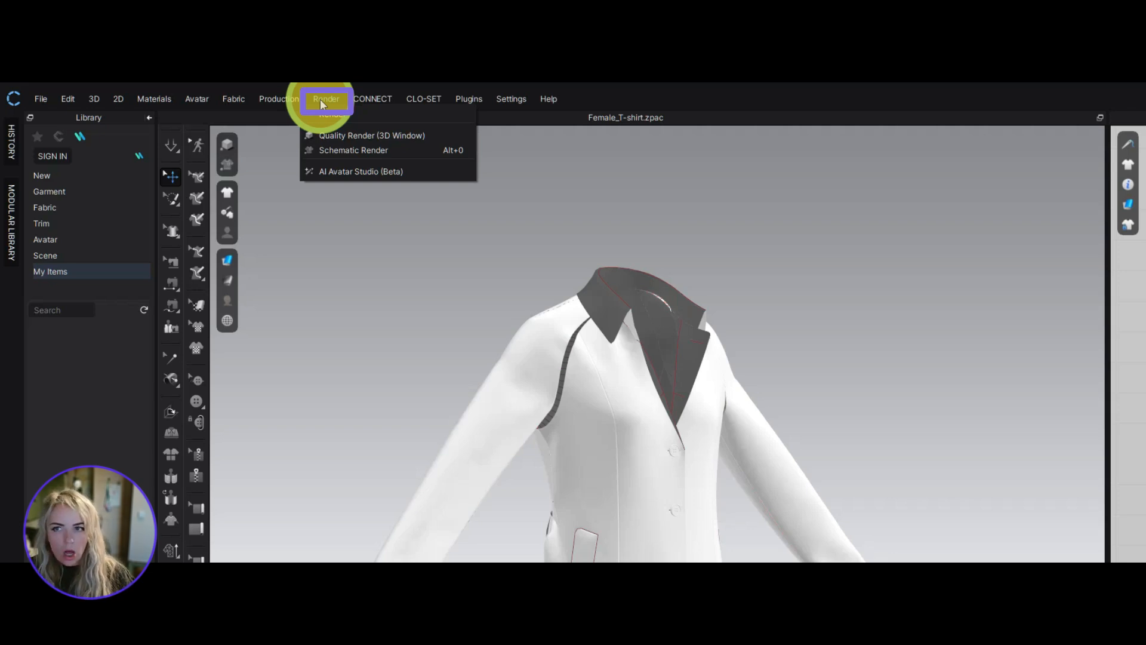
{"action": "mouse_move", "coordinate": [367, 99]}
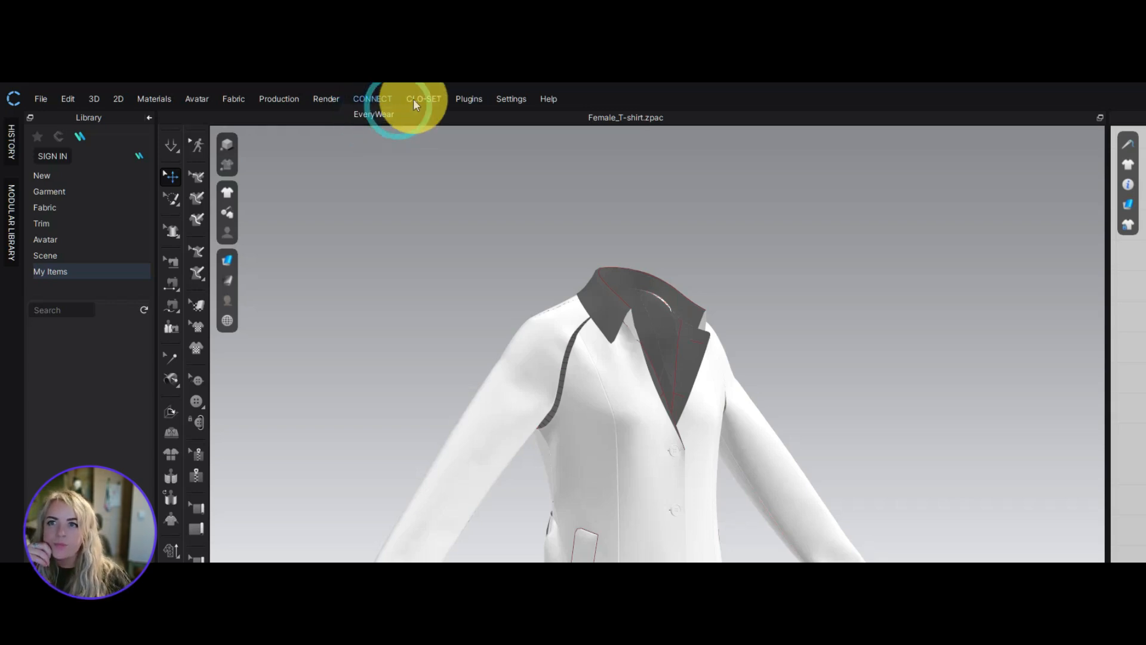
{"action": "mouse_move", "coordinate": [424, 101]}
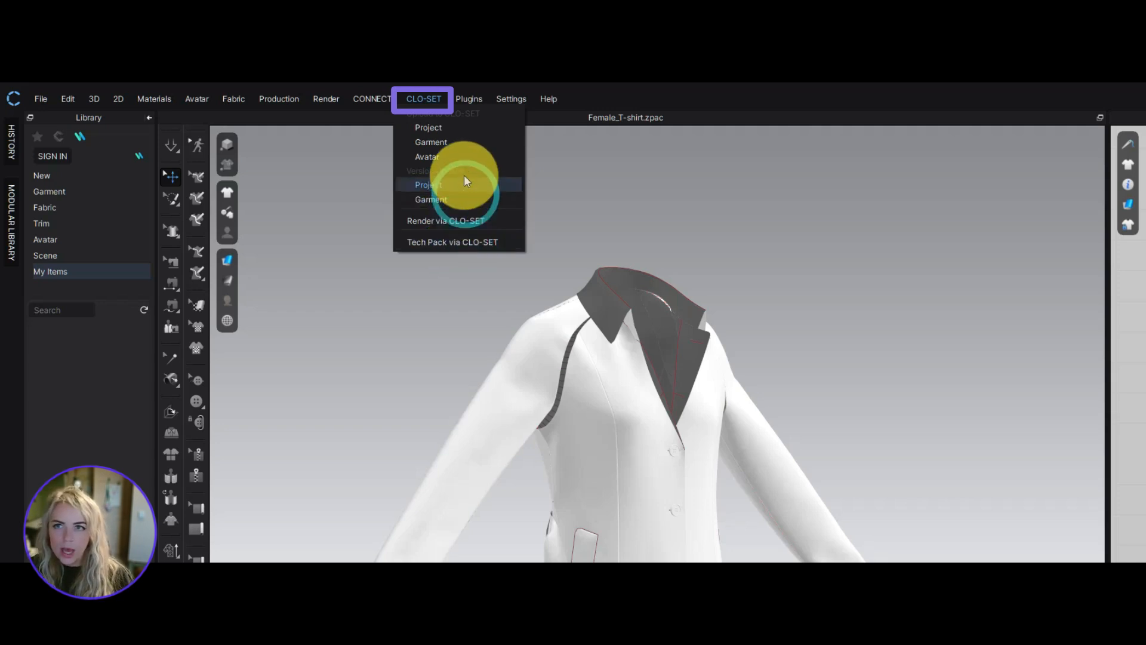
{"action": "mouse_move", "coordinate": [460, 101]}
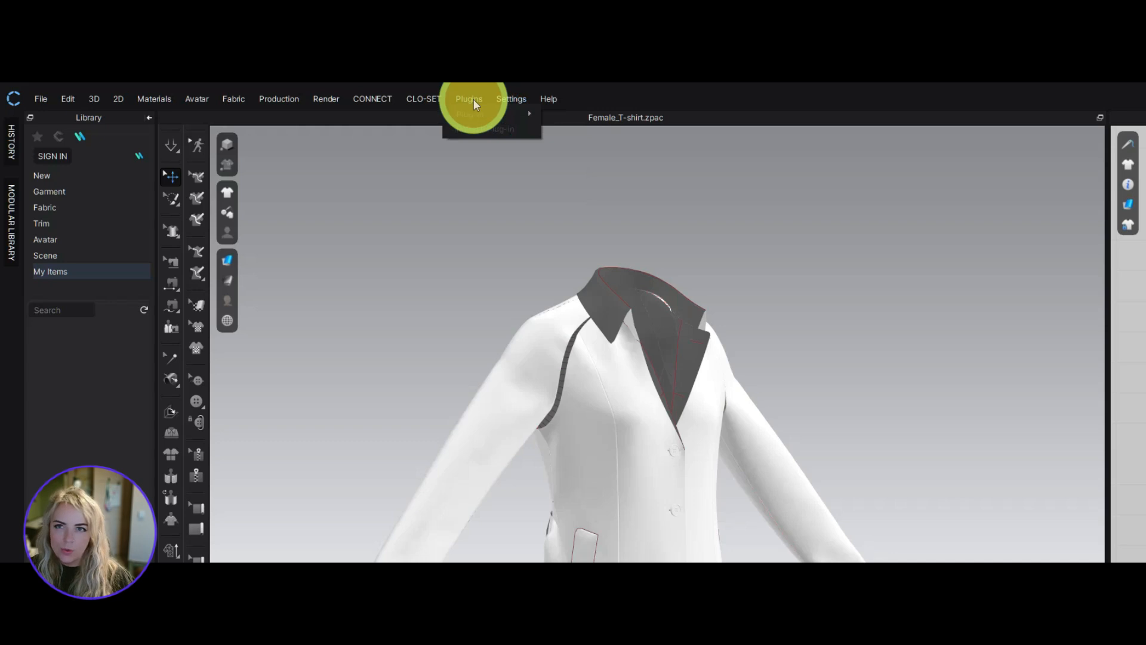
Examine the application settings, including User Settings and the Display options for garment, pattern and toolbars
{"action": "mouse_move", "coordinate": [508, 99]}
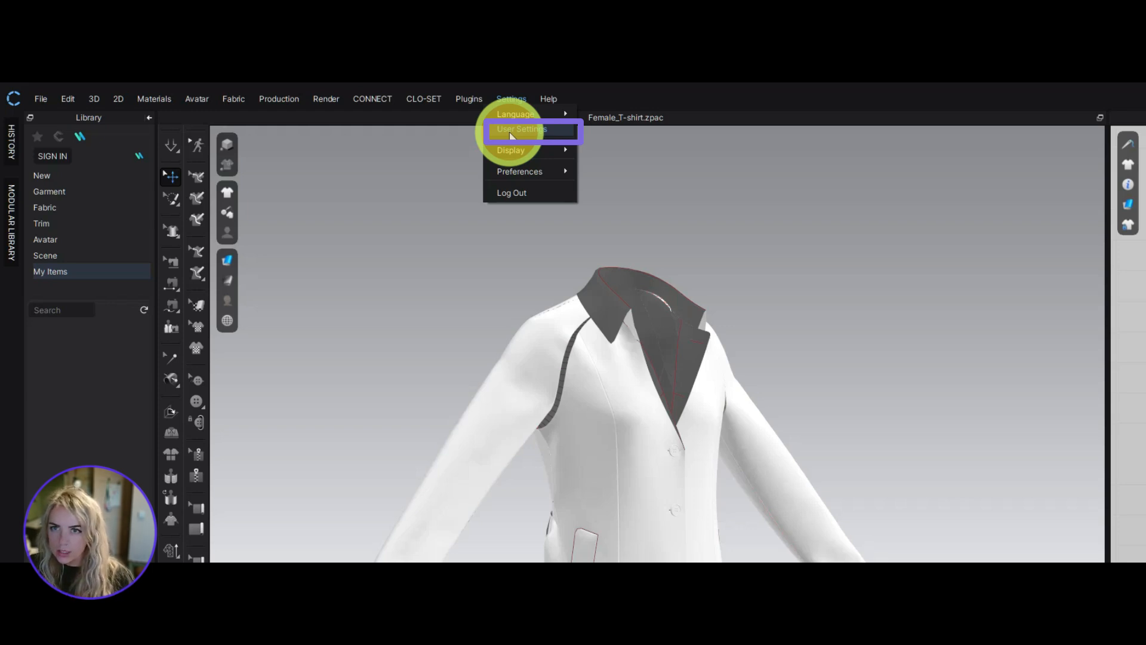
{"action": "mouse_move", "coordinate": [507, 145]}
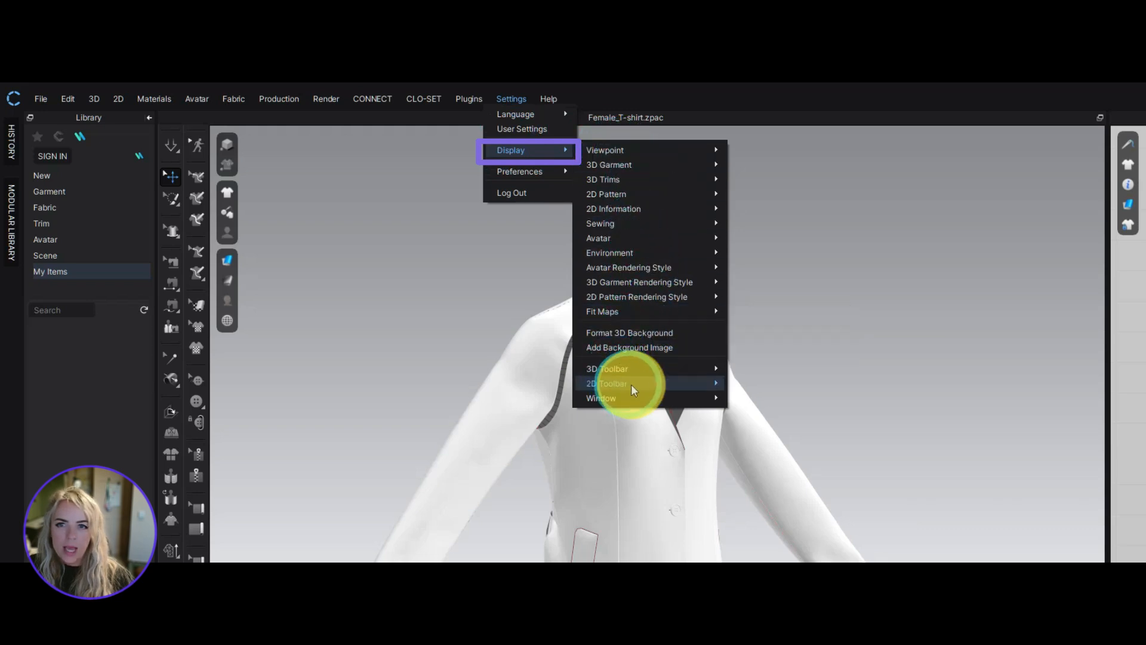
{"action": "mouse_move", "coordinate": [693, 315]}
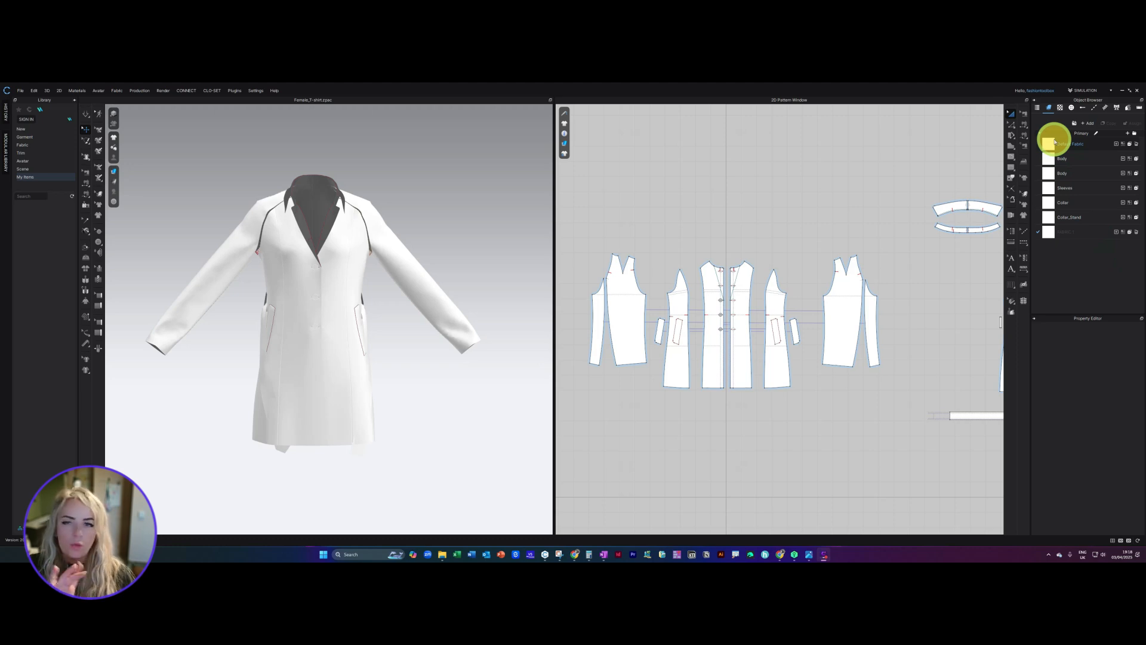
Review the available workspace modes from Simulation and Animation to UV Editor, keeping Simulation active
{"action": "left_click_drag", "start_coordinate": [1100, 270], "coordinate": [1098, 467]}
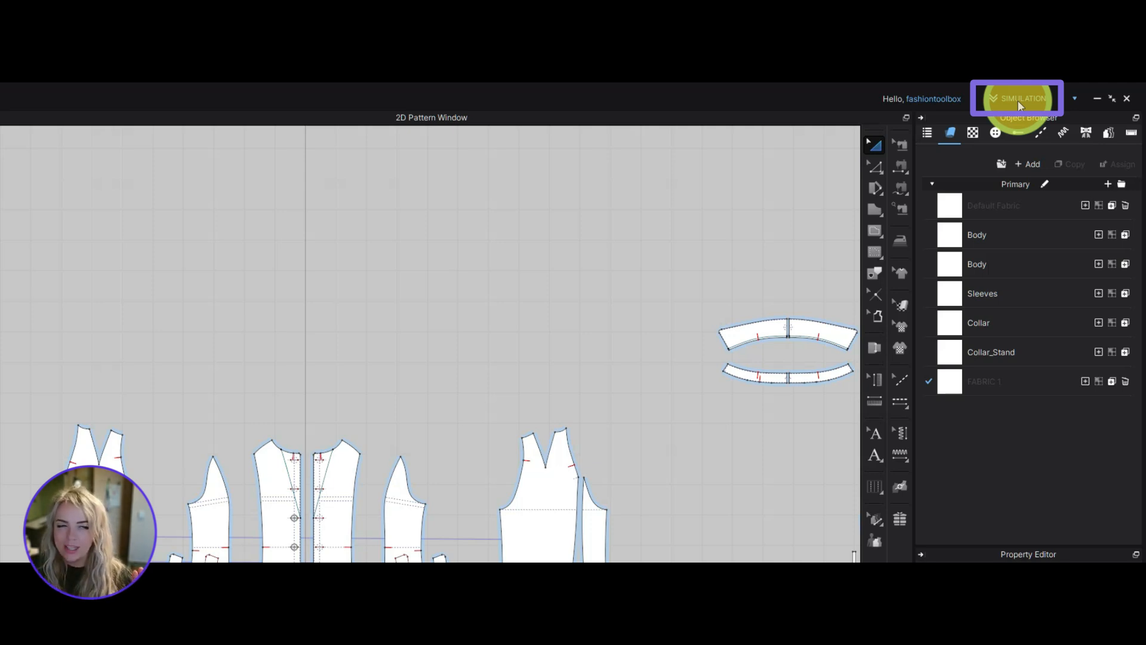
{"action": "left_click", "coordinate": [1019, 99]}
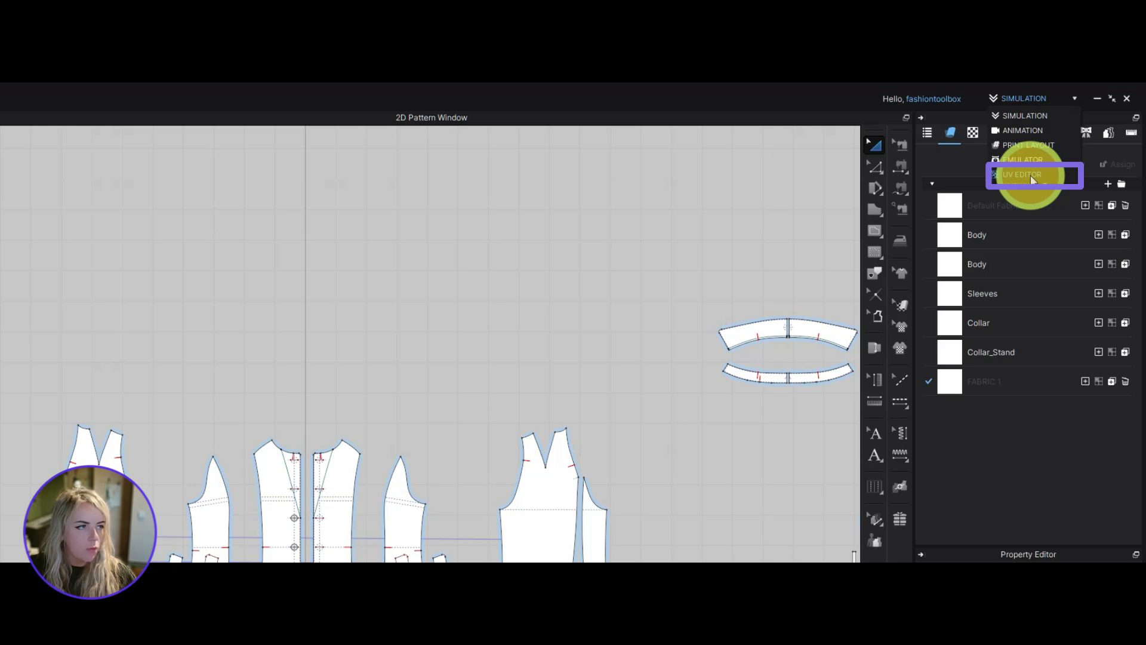
{"action": "left_click", "coordinate": [1035, 96]}
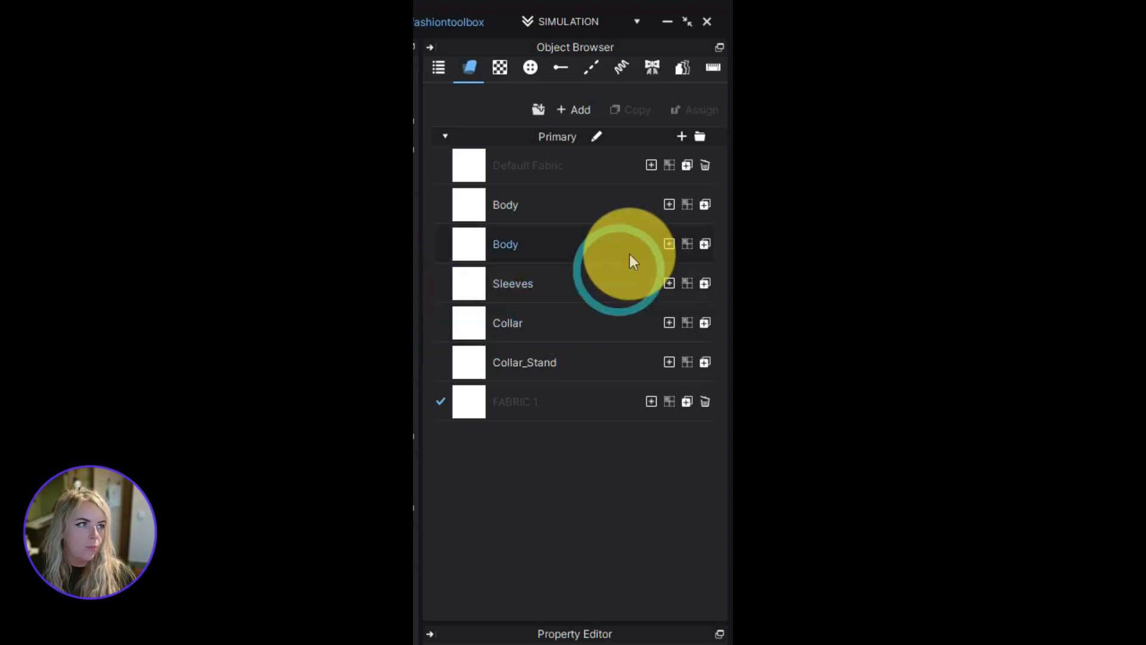
Browse the Object Browser's scene list, expanding and collapsing Material and going through the seam lines under Sewing
{"action": "left_click", "coordinate": [444, 74]}
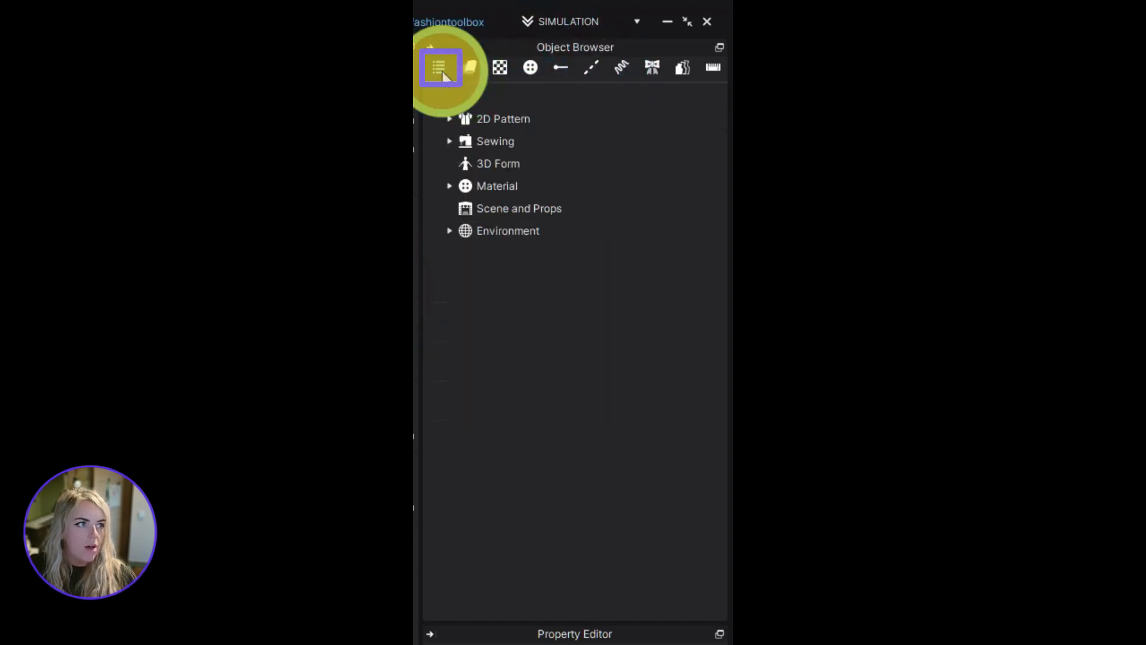
{"action": "left_click", "coordinate": [451, 189]}
{"action": "left_click", "coordinate": [450, 191]}
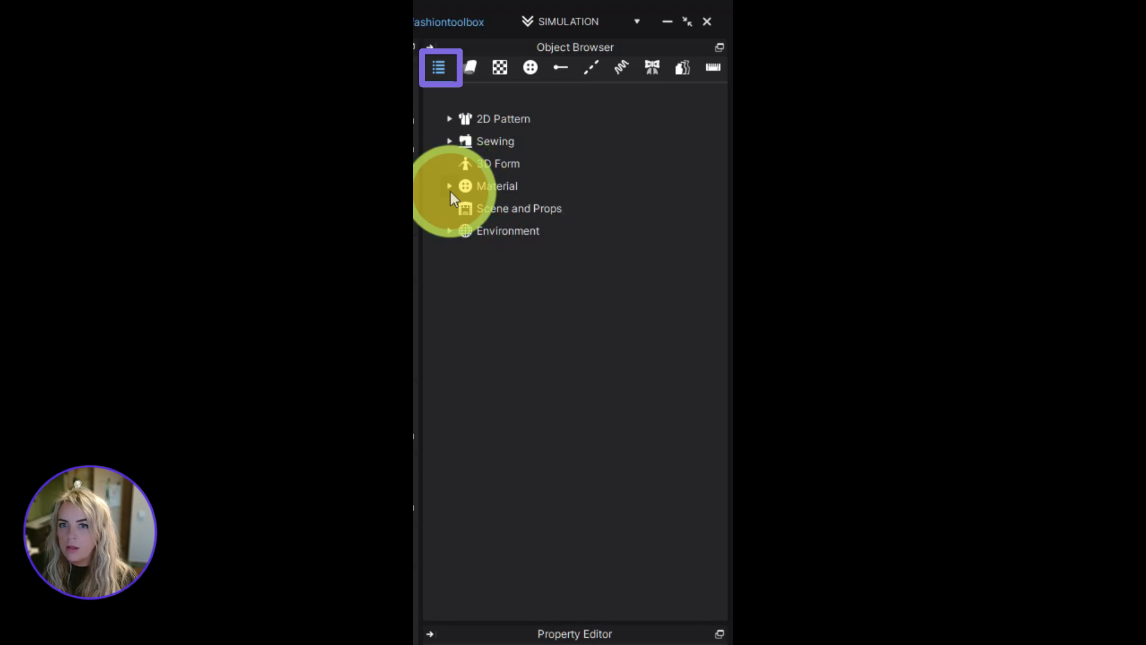
{"action": "left_click", "coordinate": [450, 142]}
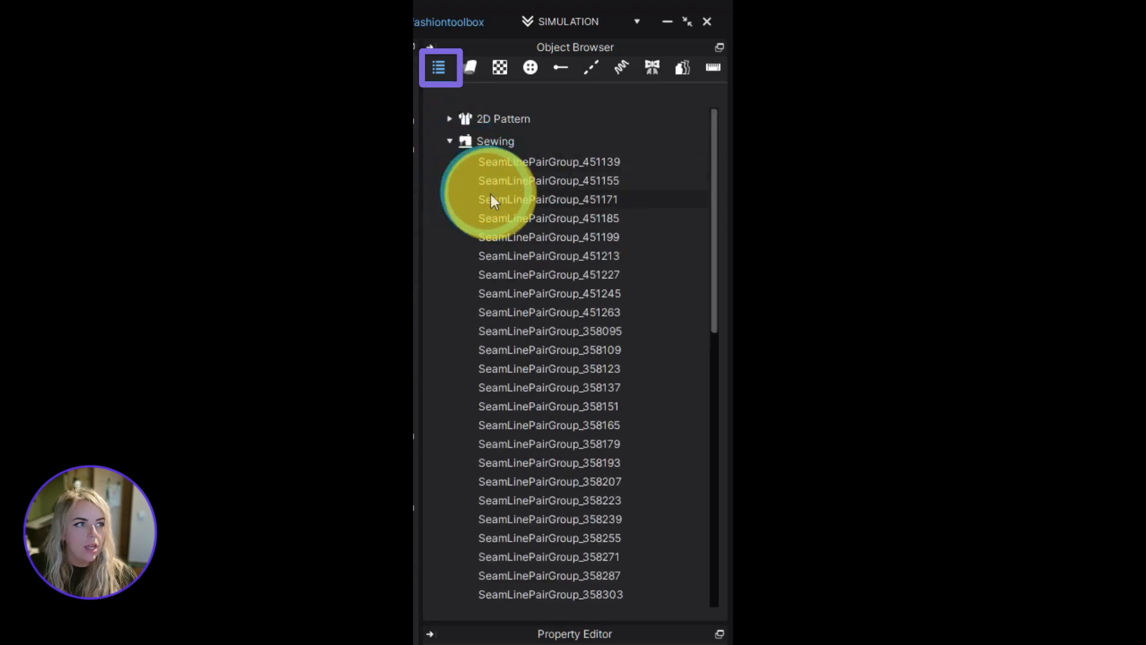
{"action": "scroll", "coordinate": [538, 238], "scroll_direction": "down", "scroll_amount": 10}
{"action": "left_click", "coordinate": [518, 304]}
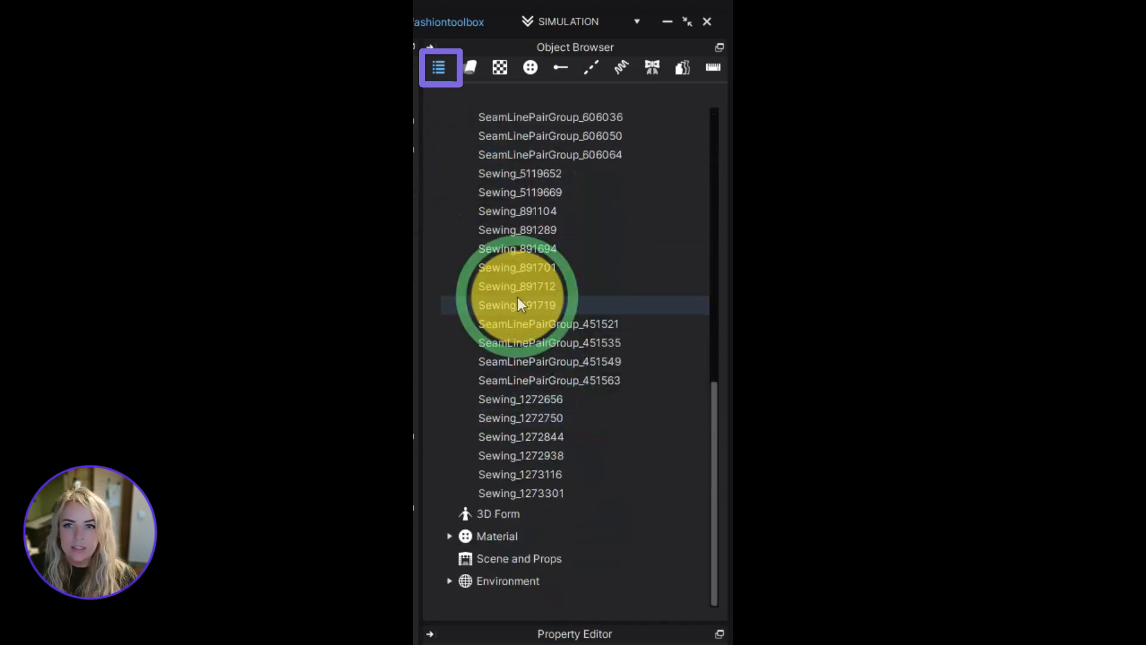
{"action": "scroll", "coordinate": [559, 295], "scroll_direction": "up", "scroll_amount": 10}
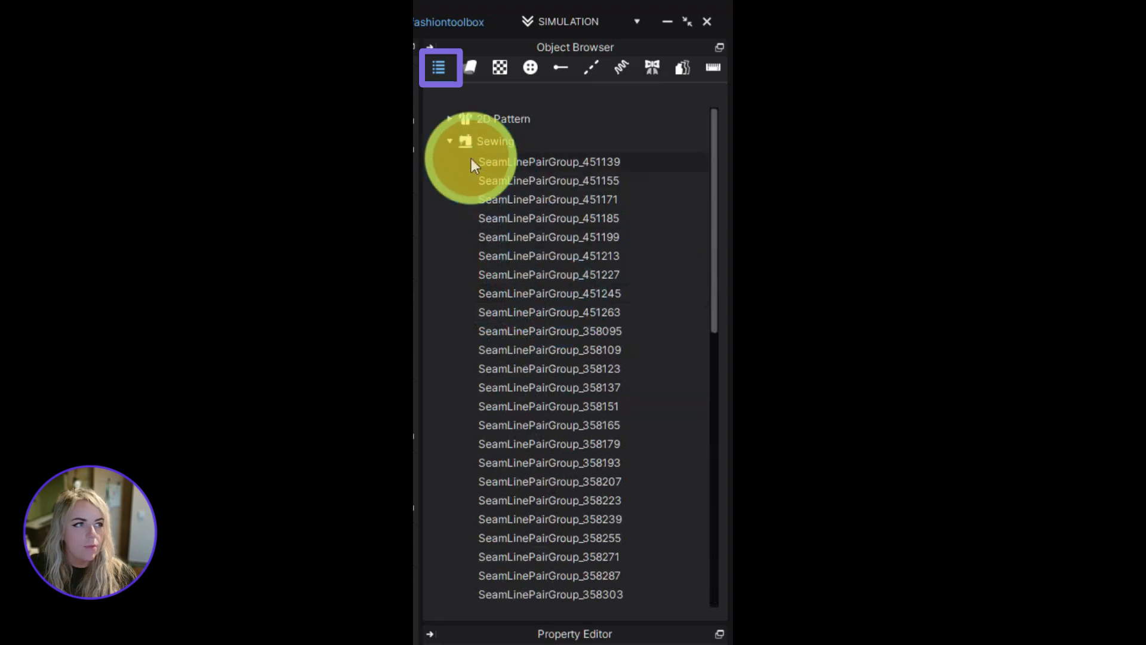
{"action": "left_click", "coordinate": [449, 141]}
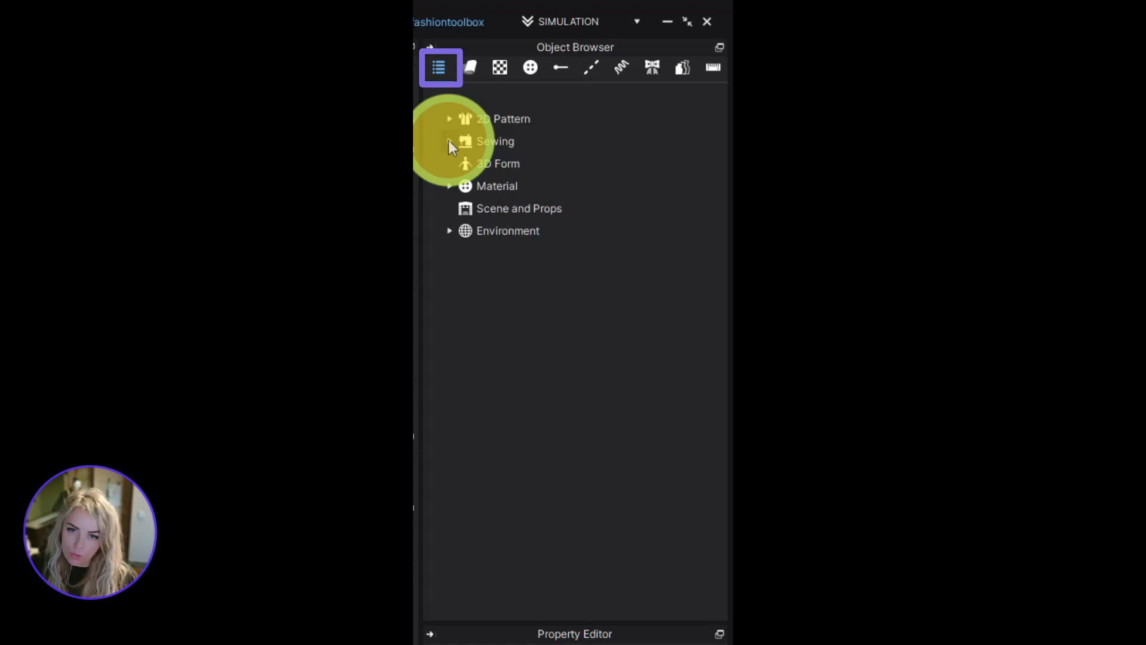
Go through the garment's fabrics from Body to FABRIC 1 in the Object Browser, then return to the second Body fabric
{"action": "left_click", "coordinate": [469, 69]}
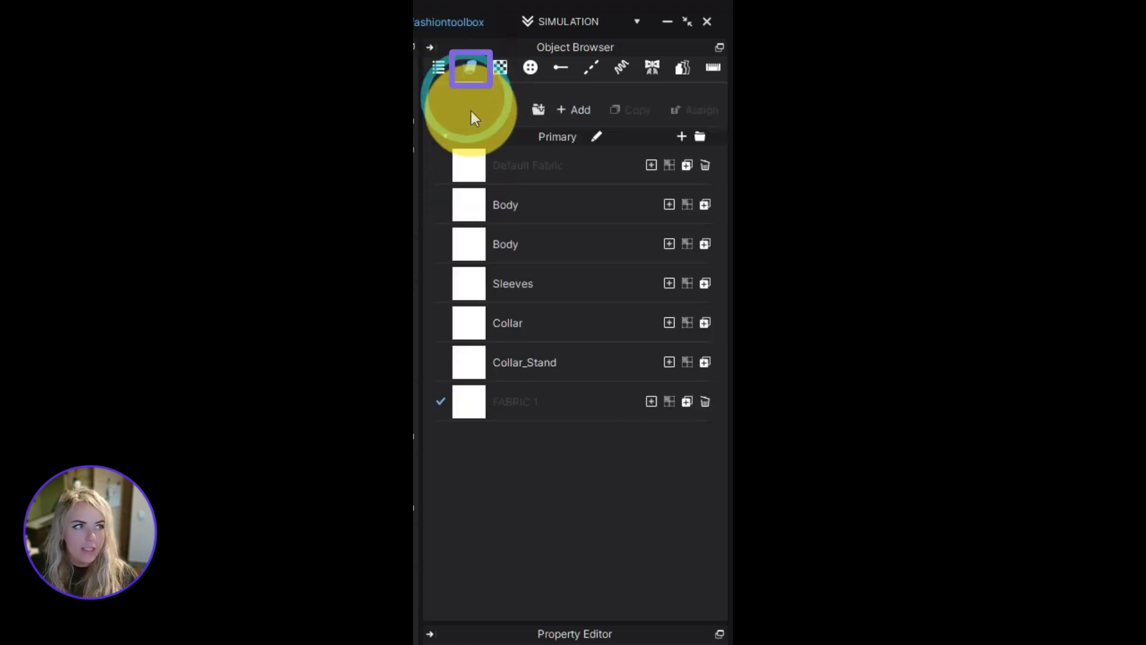
{"action": "left_click", "coordinate": [488, 203]}
{"action": "left_click", "coordinate": [490, 259]}
{"action": "left_click", "coordinate": [496, 308]}
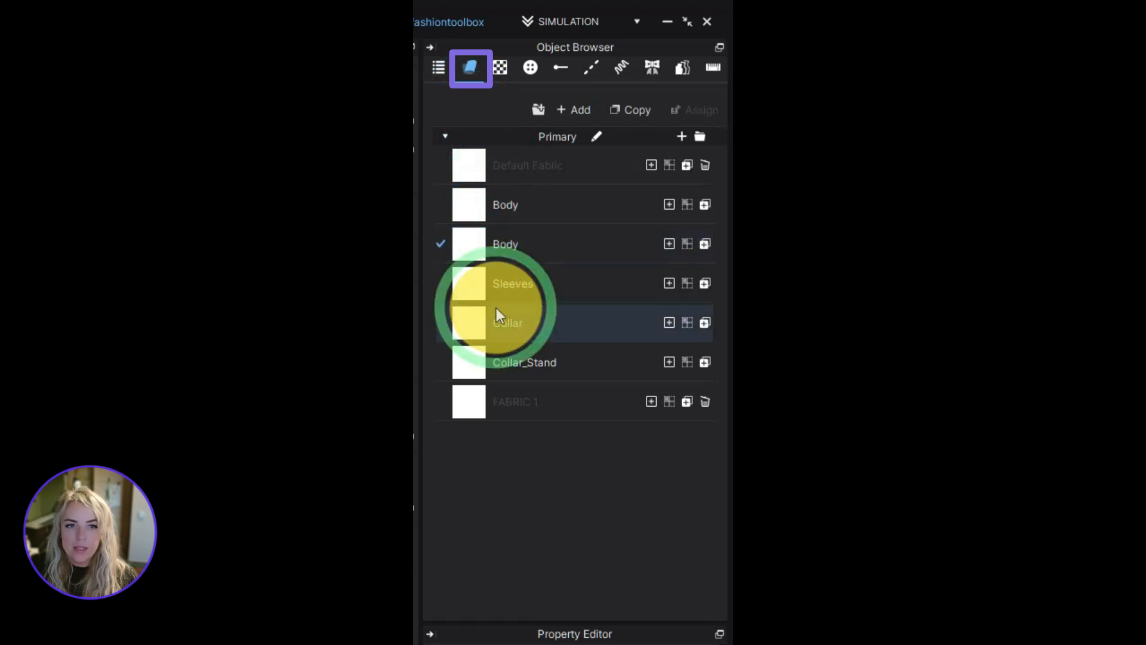
{"action": "left_click", "coordinate": [499, 350]}
{"action": "left_click", "coordinate": [502, 389]}
{"action": "left_click", "coordinate": [504, 352]}
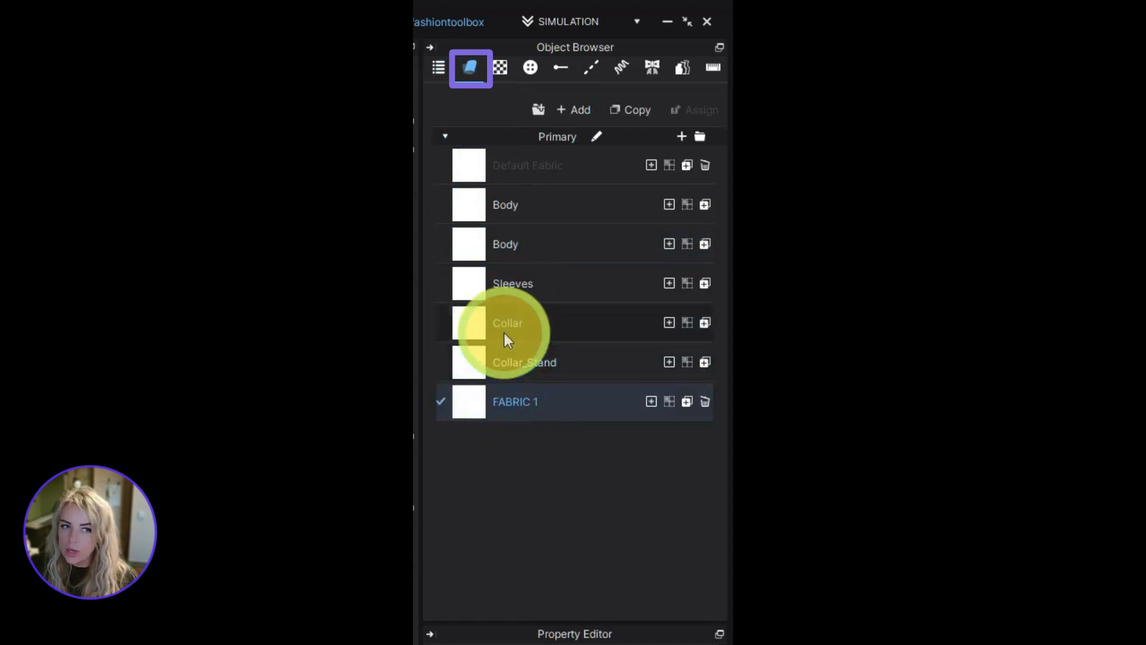
{"action": "left_click", "coordinate": [504, 332]}
{"action": "left_click", "coordinate": [504, 265]}
{"action": "left_click", "coordinate": [506, 246]}
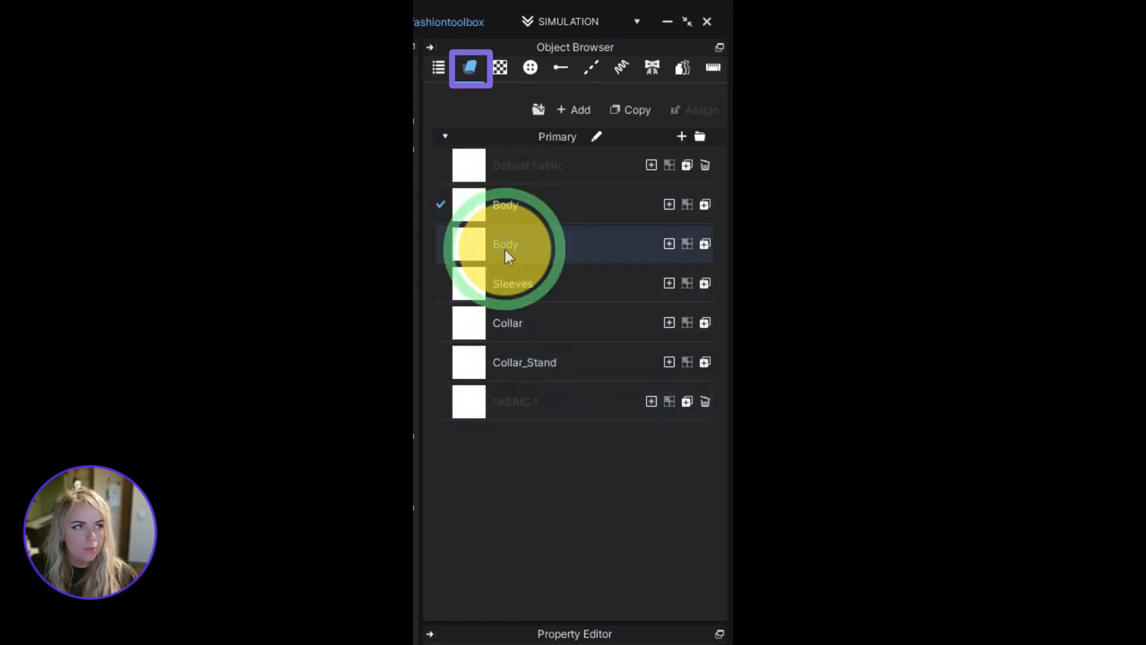
Look through the remaining Object Browser categories: graphics, buttons, buttonholes, topstitches, puckering, trims, grading sizes and measurements
{"action": "left_click", "coordinate": [491, 67]}
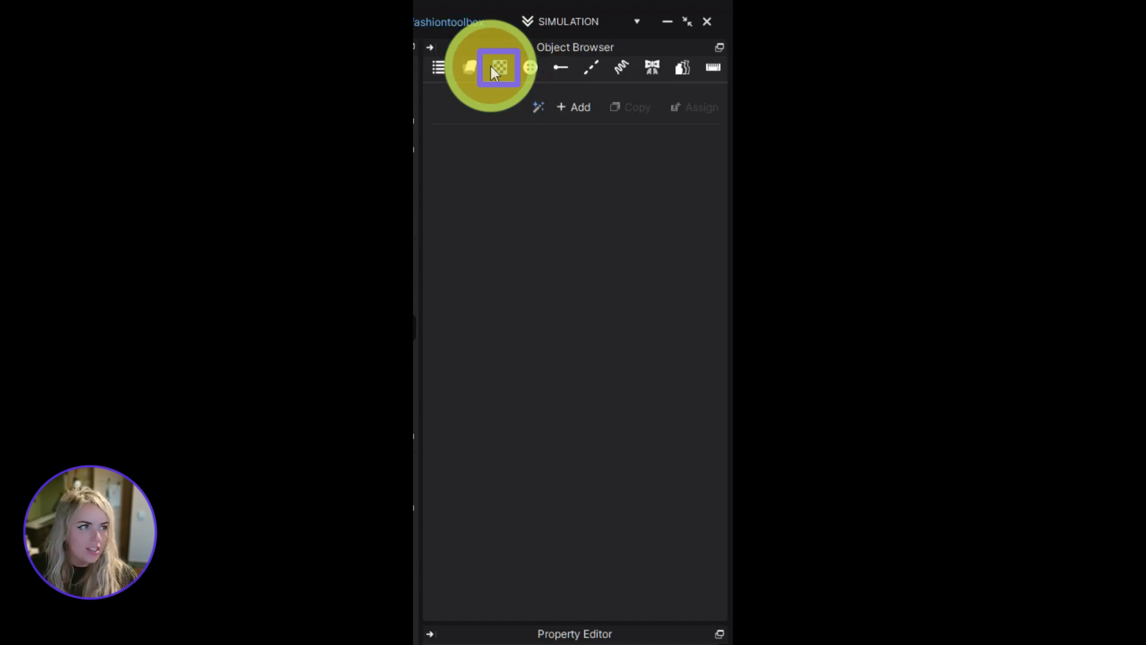
{"action": "left_click", "coordinate": [525, 70]}
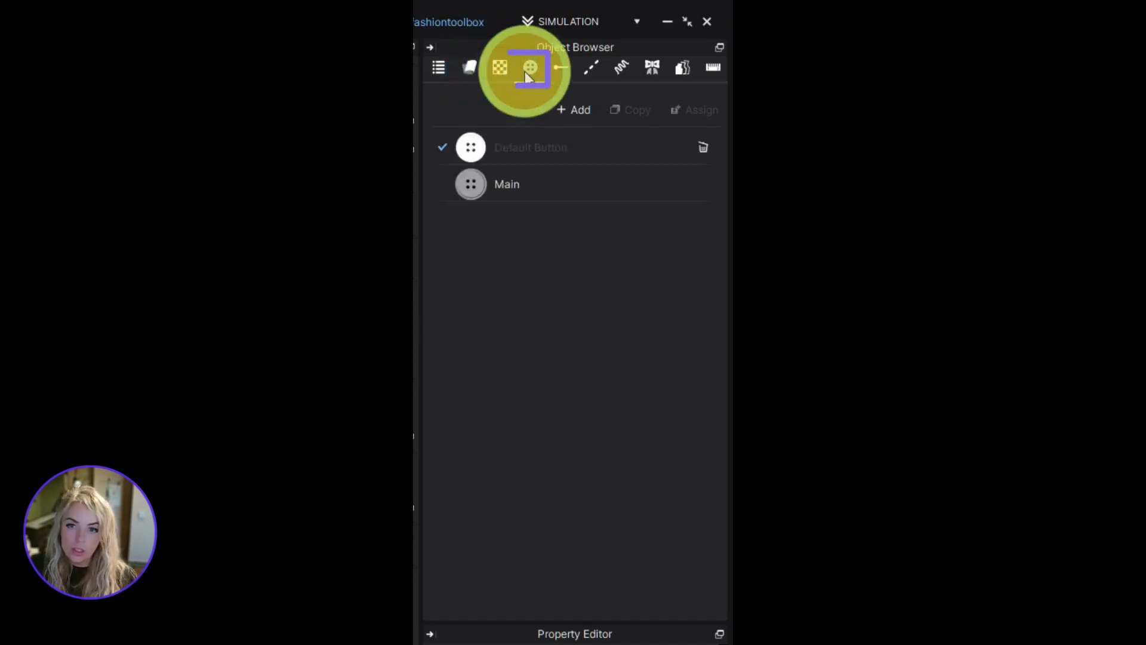
{"action": "left_click", "coordinate": [559, 70]}
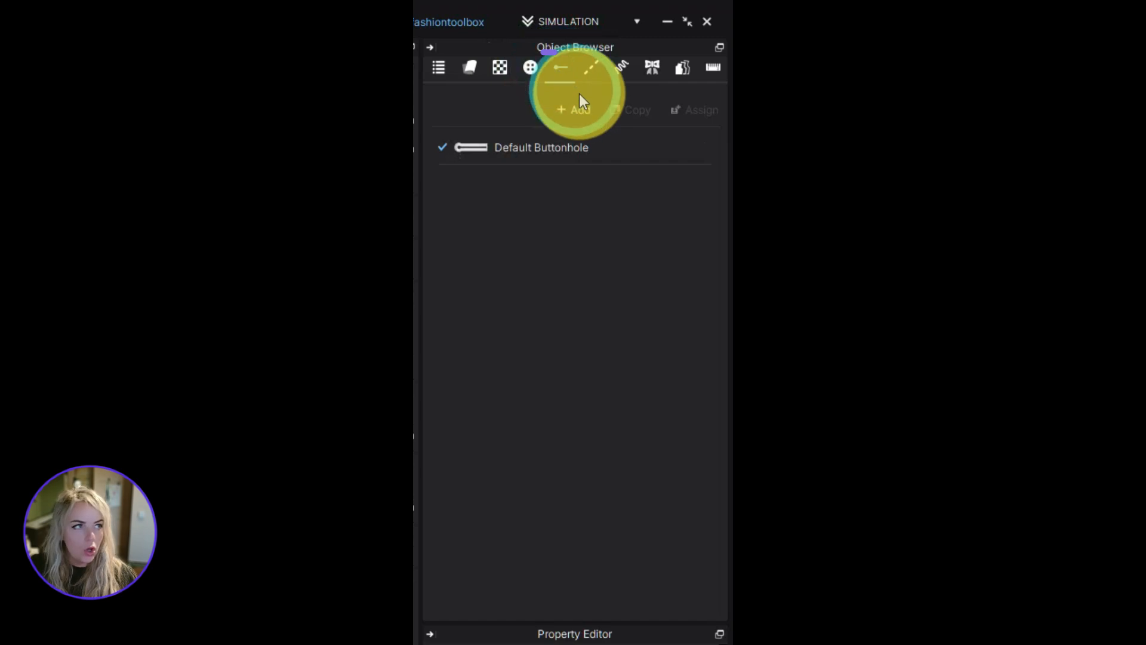
{"action": "left_click", "coordinate": [588, 69]}
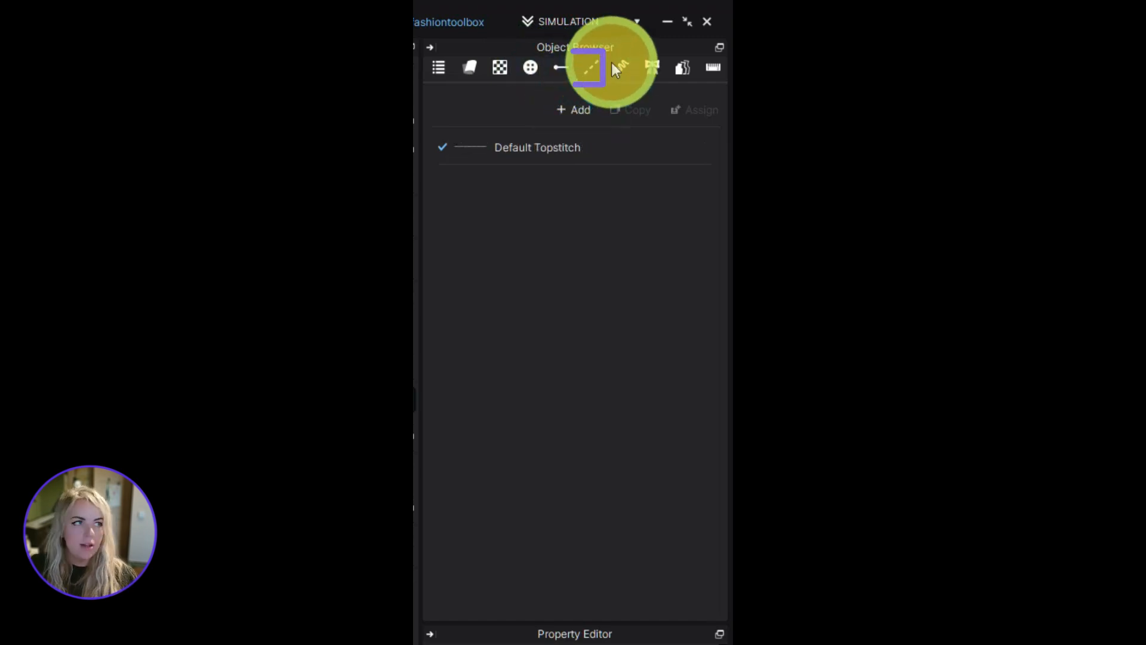
{"action": "left_click", "coordinate": [615, 67]}
{"action": "left_click", "coordinate": [662, 69]}
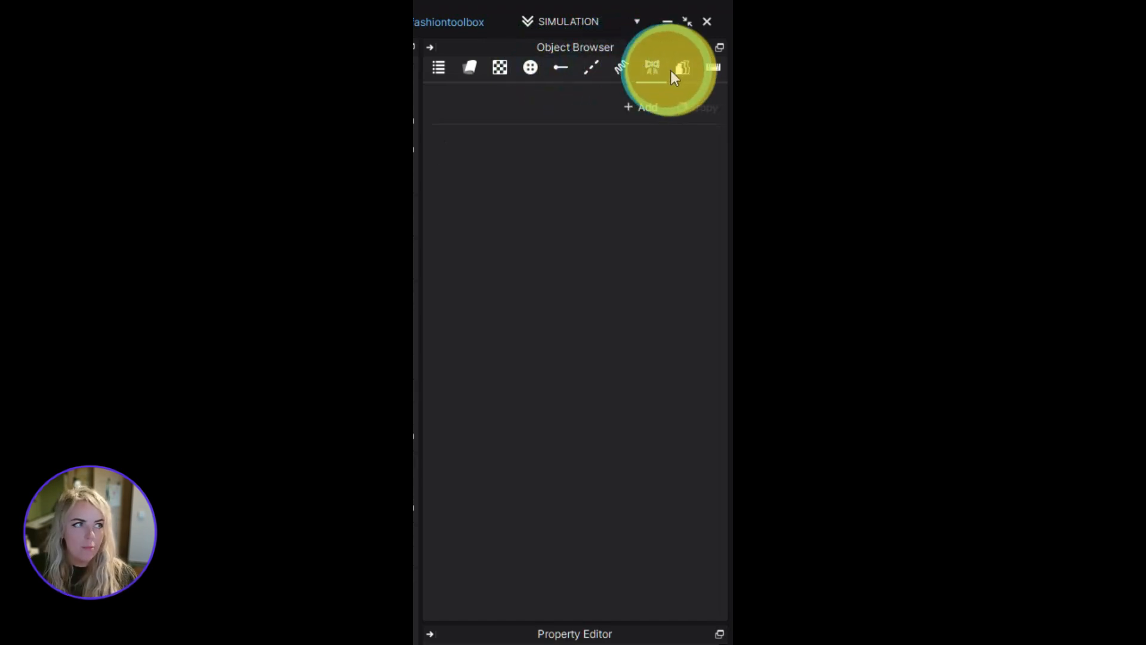
{"action": "left_click", "coordinate": [681, 70]}
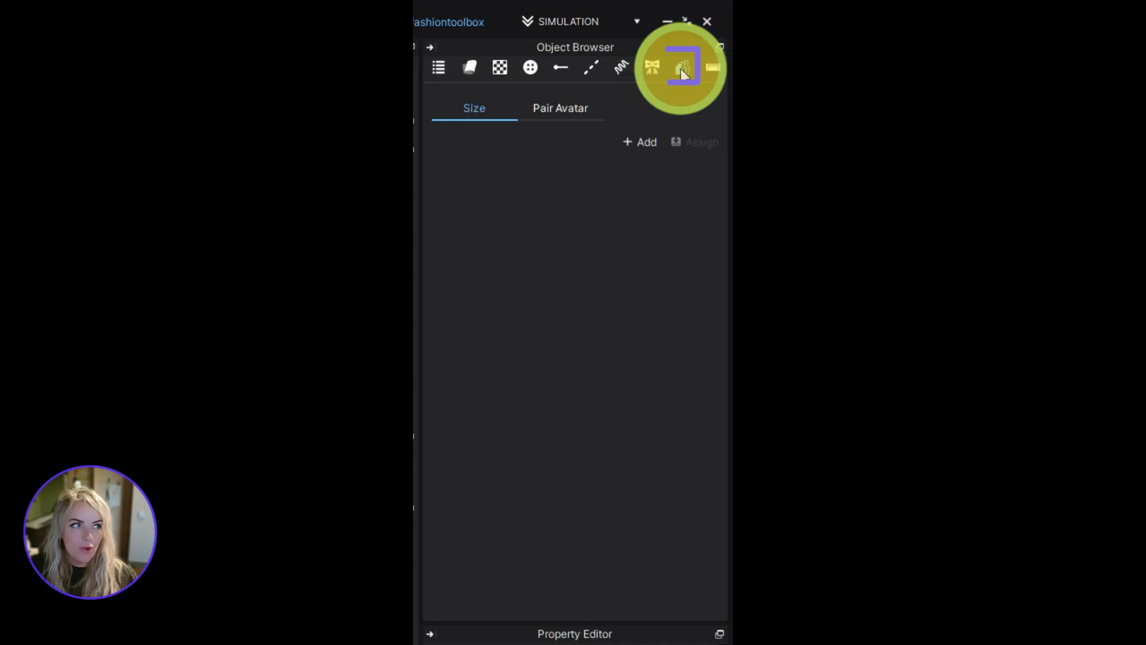
{"action": "left_click", "coordinate": [708, 70]}
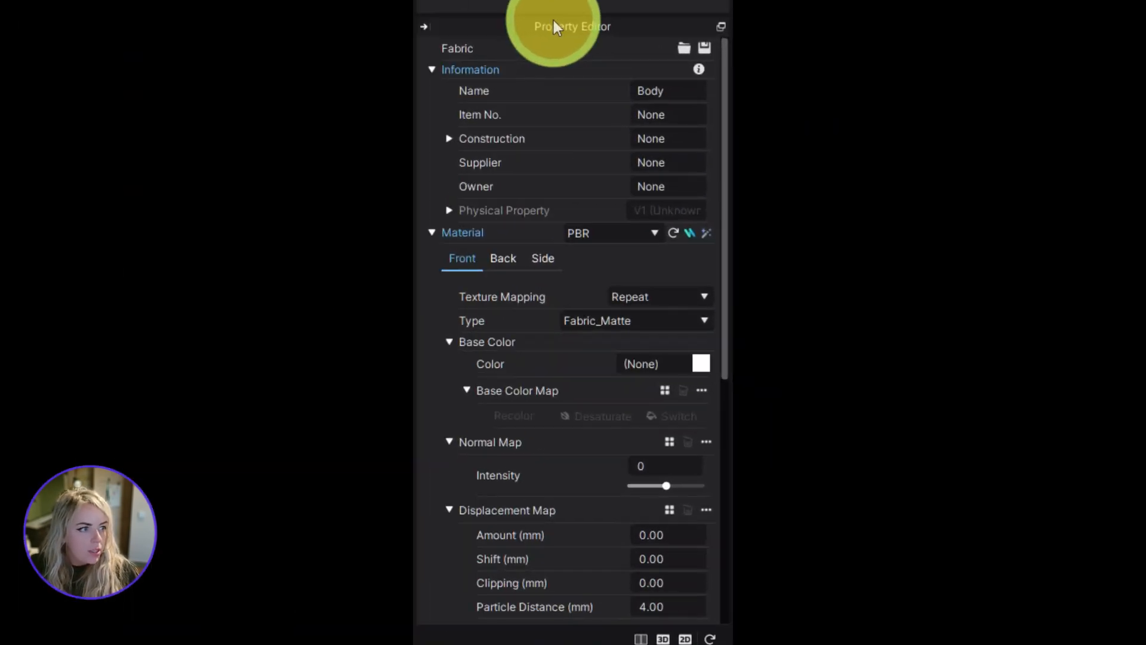
Clear the selection, switch to Transform Pattern, and select the large raglan sleeve piece to show its pattern properties
{"action": "left_click_drag", "start_coordinate": [550, 14], "coordinate": [550, 0]}
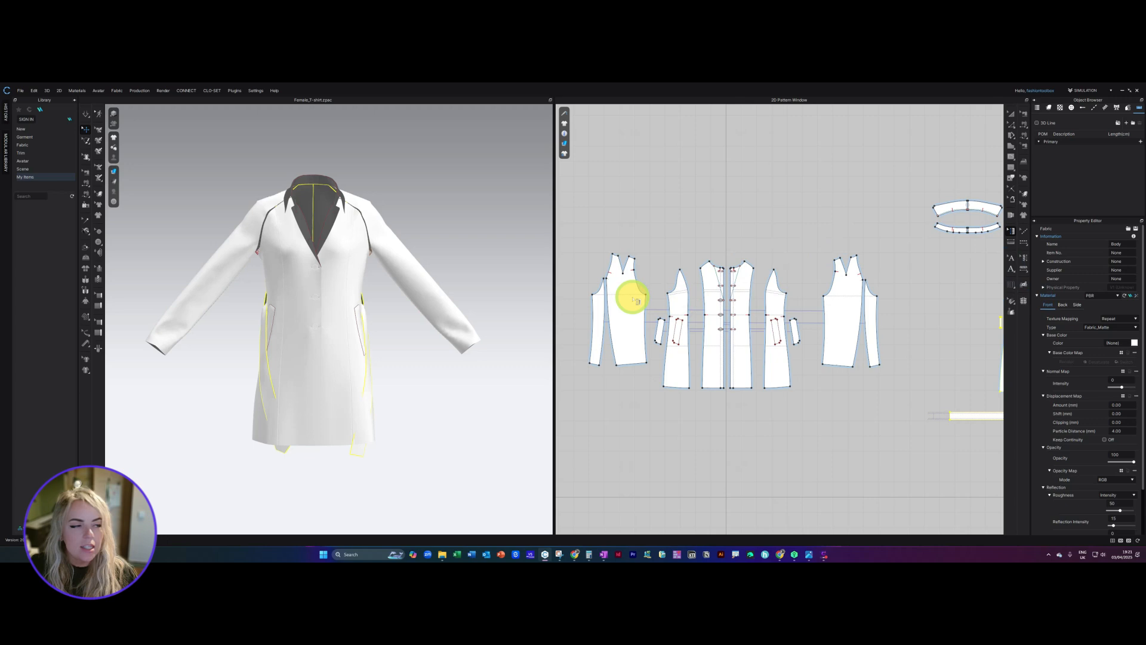
{"action": "left_click", "coordinate": [635, 299]}
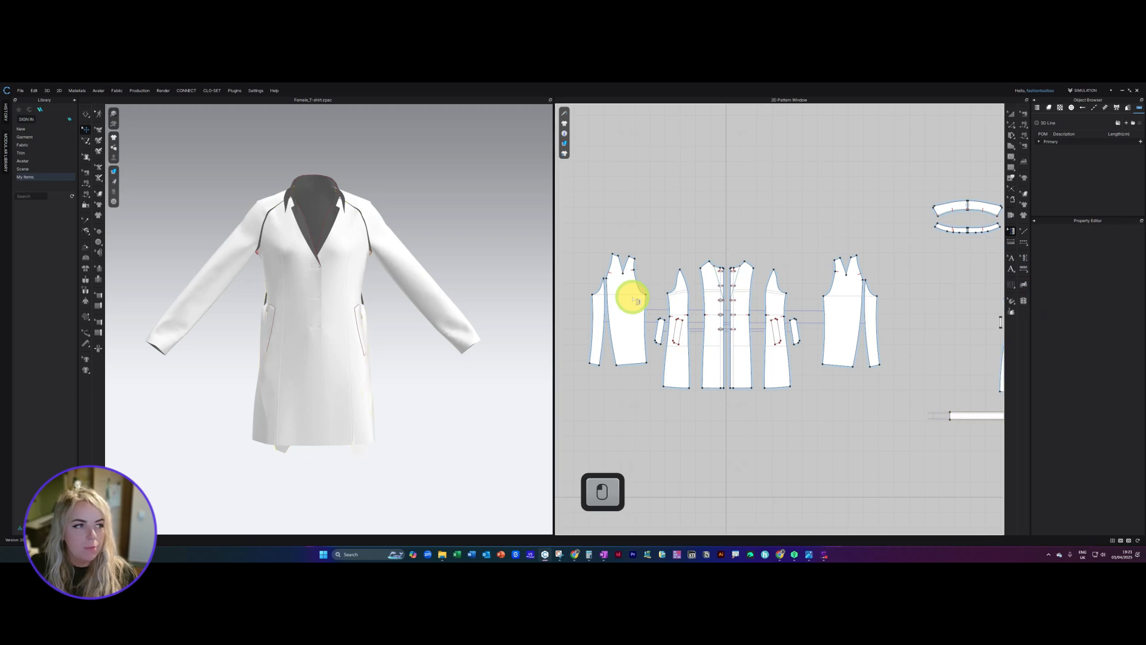
{"action": "left_click", "coordinate": [847, 179]}
{"action": "left_click", "coordinate": [1010, 114]}
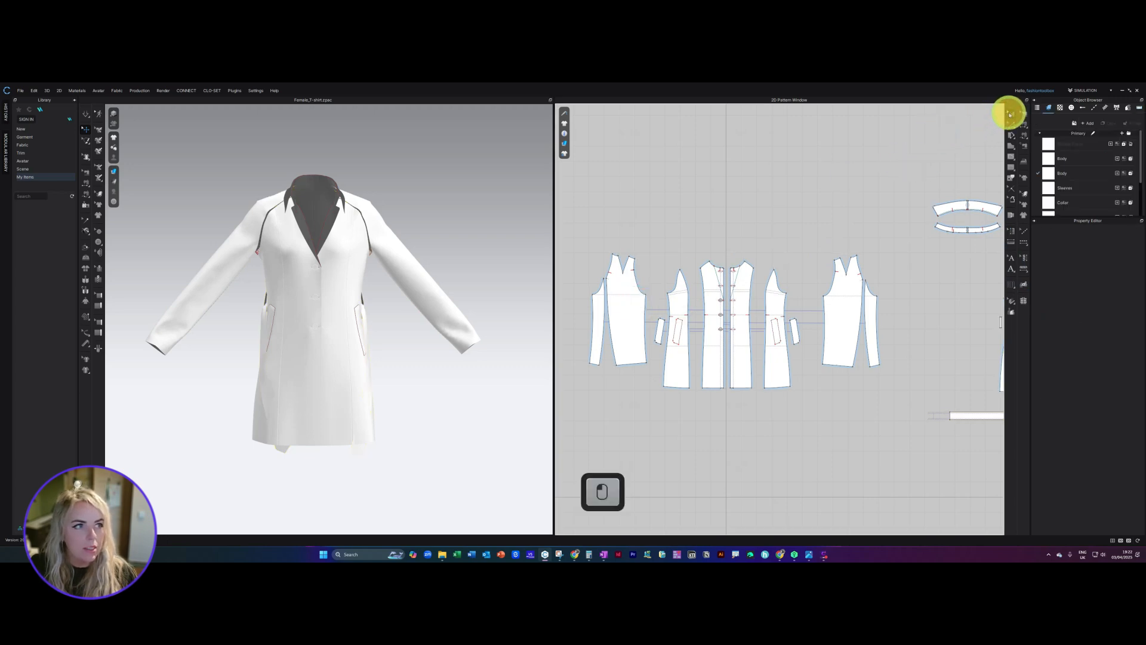
{"action": "left_click", "coordinate": [626, 295]}
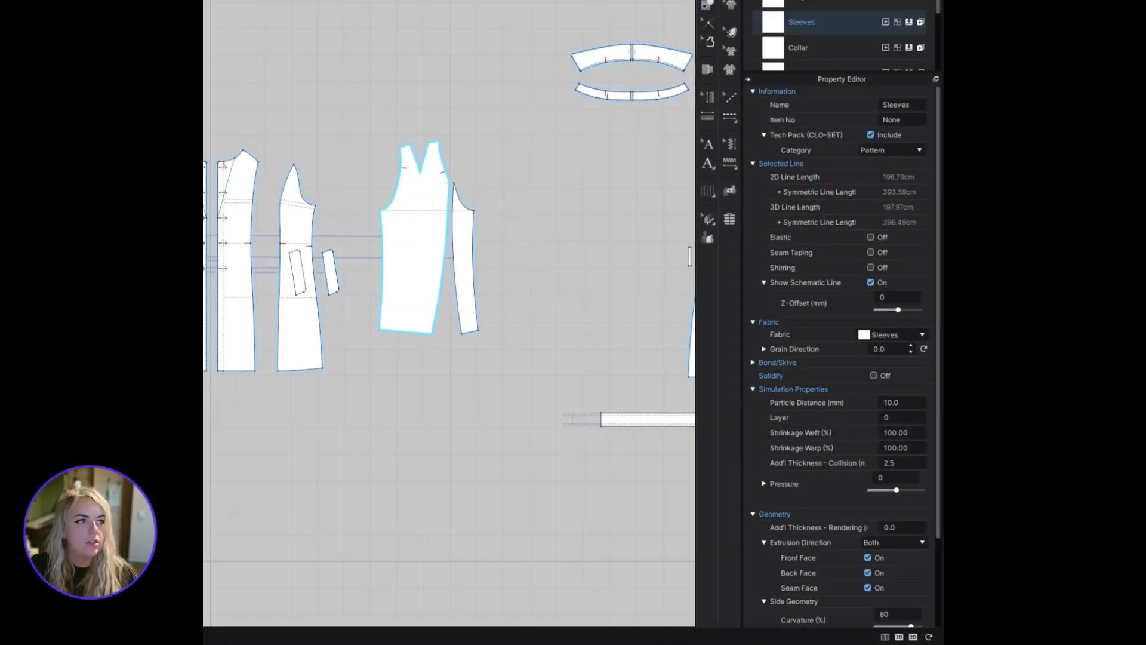
Review the Sleeves fabric's material and physical properties with Detail expanded, then return to the sleeve piece's pattern properties
{"action": "left_click", "coordinate": [794, 22]}
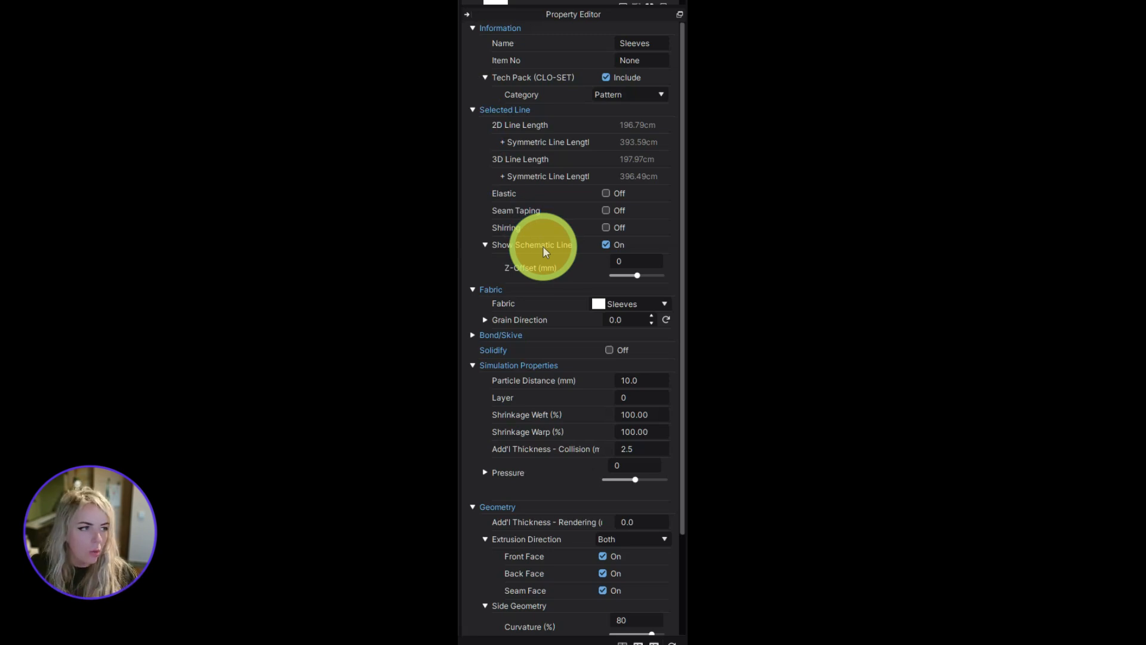
{"action": "left_click", "coordinate": [574, 165]}
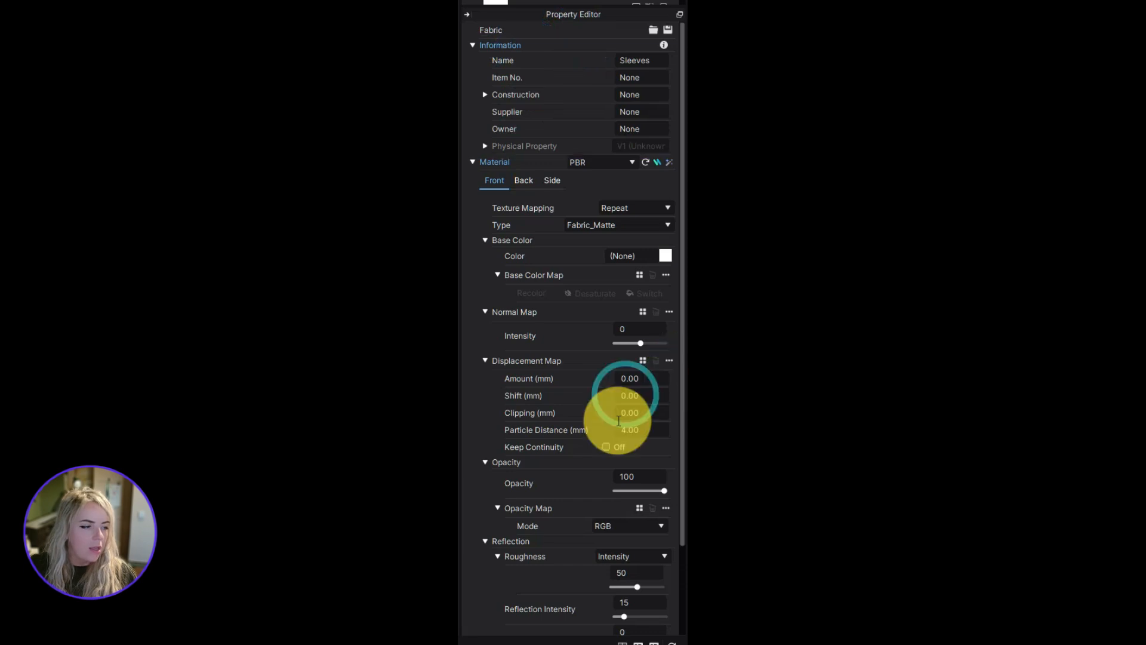
{"action": "scroll", "coordinate": [627, 418], "scroll_direction": "down", "scroll_amount": 2}
{"action": "scroll", "coordinate": [632, 426], "scroll_direction": "down", "scroll_amount": 1}
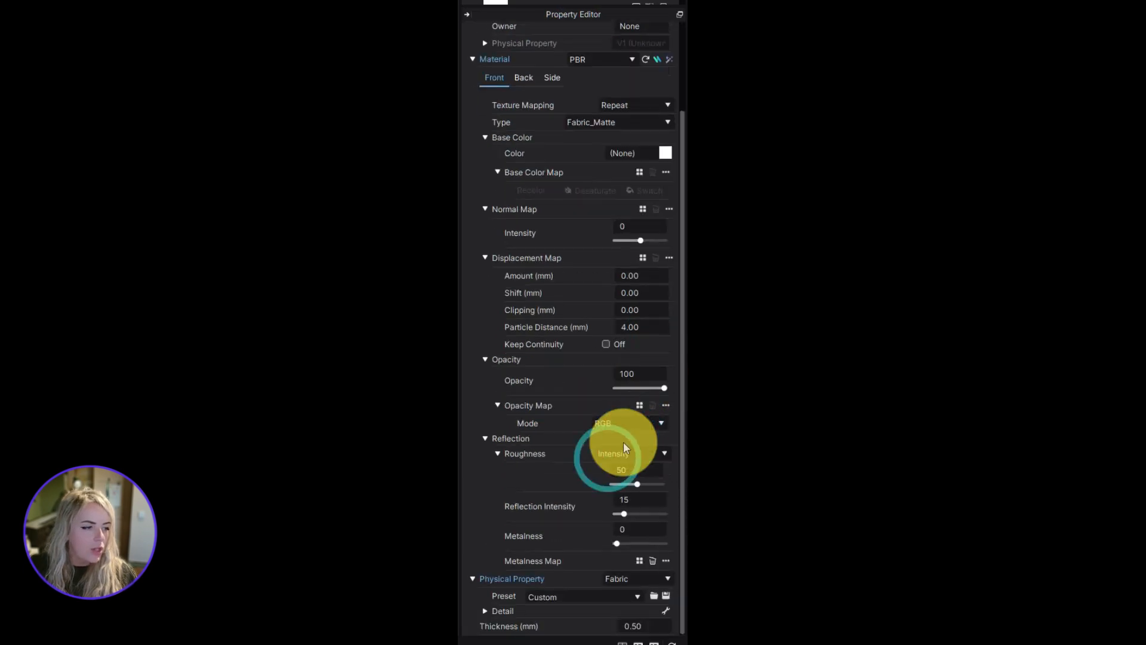
{"action": "left_click", "coordinate": [485, 611]}
{"action": "scroll", "coordinate": [553, 466], "scroll_direction": "down", "scroll_amount": 5}
{"action": "scroll", "coordinate": [553, 463], "scroll_direction": "down", "scroll_amount": 10}
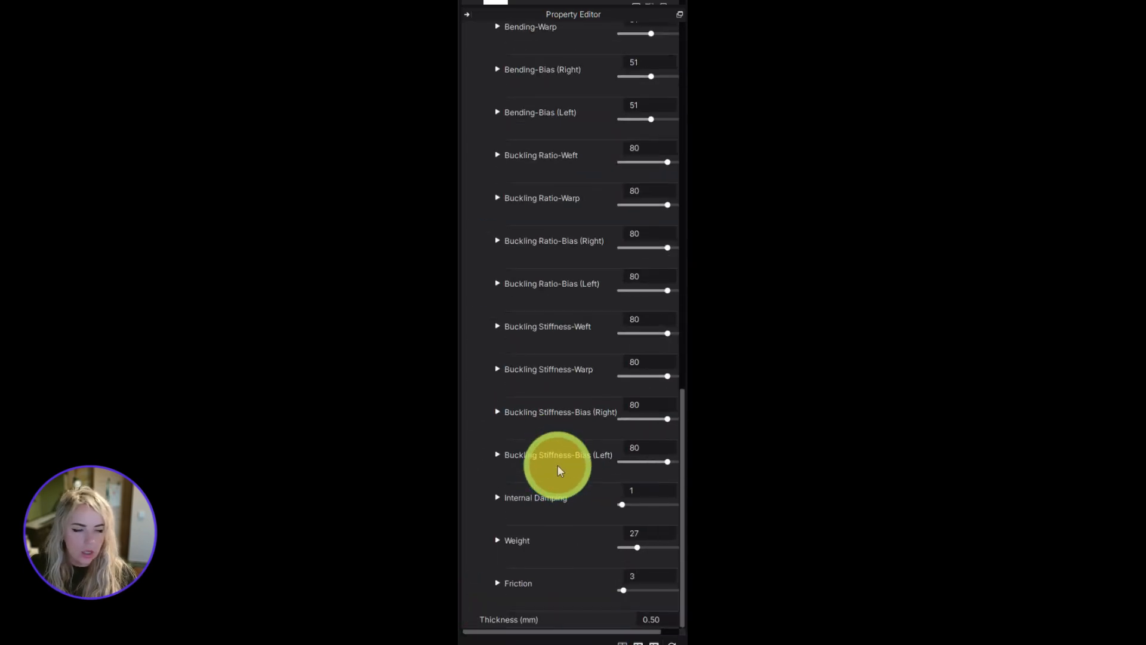
{"action": "scroll", "coordinate": [582, 469], "scroll_direction": "up", "scroll_amount": 15}
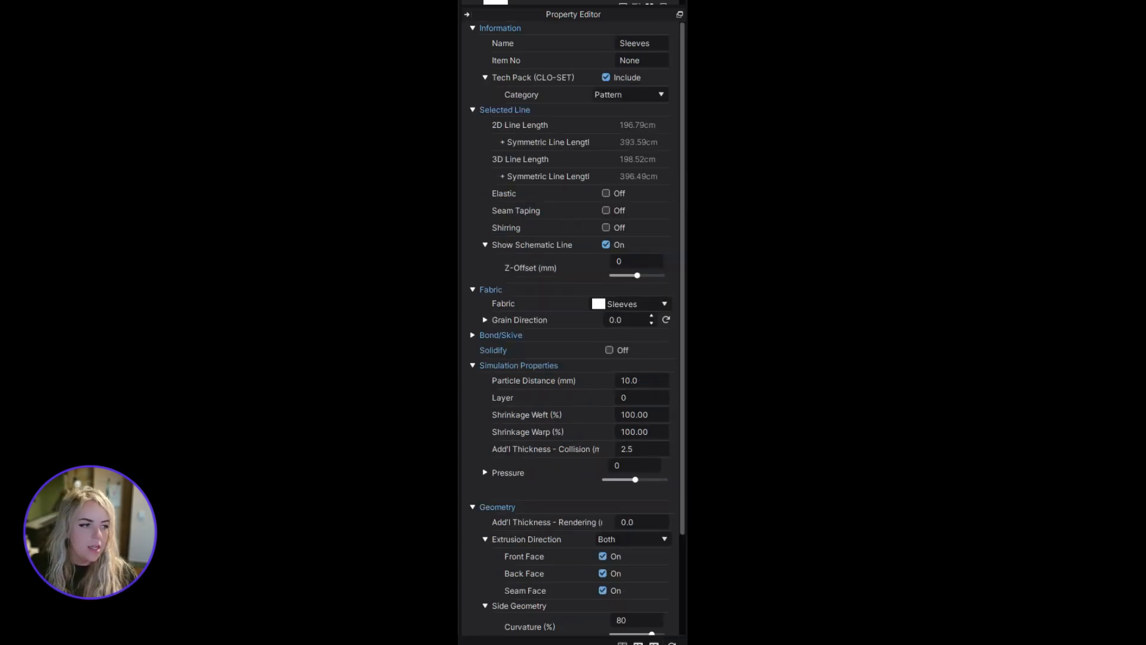
{"action": "left_click", "coordinate": [661, 380]}
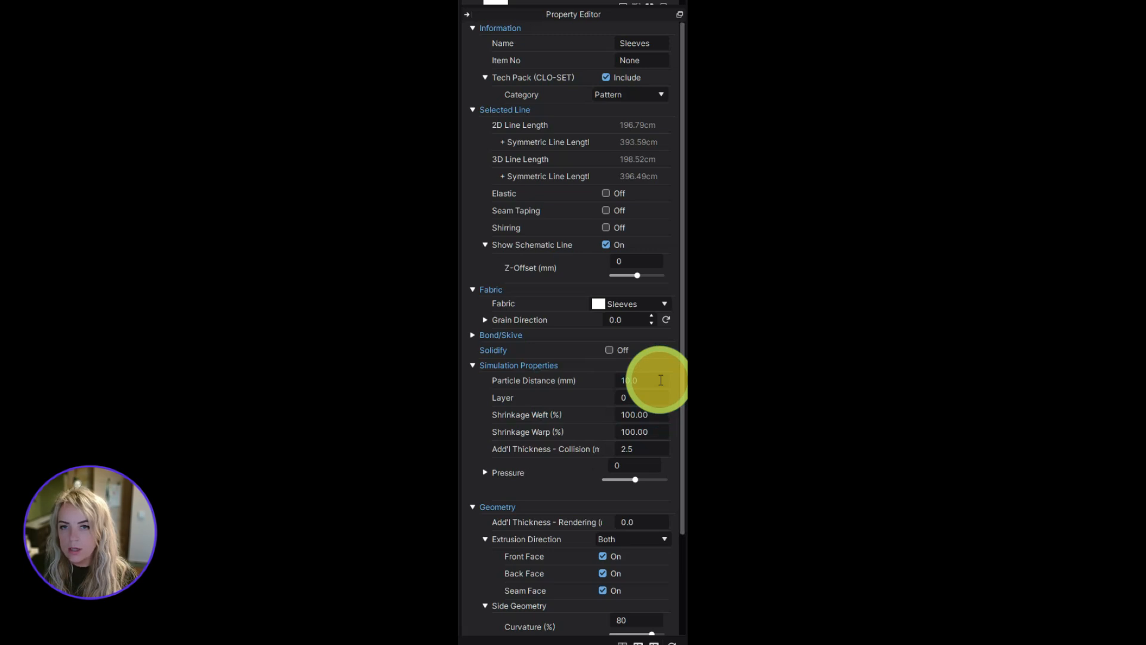